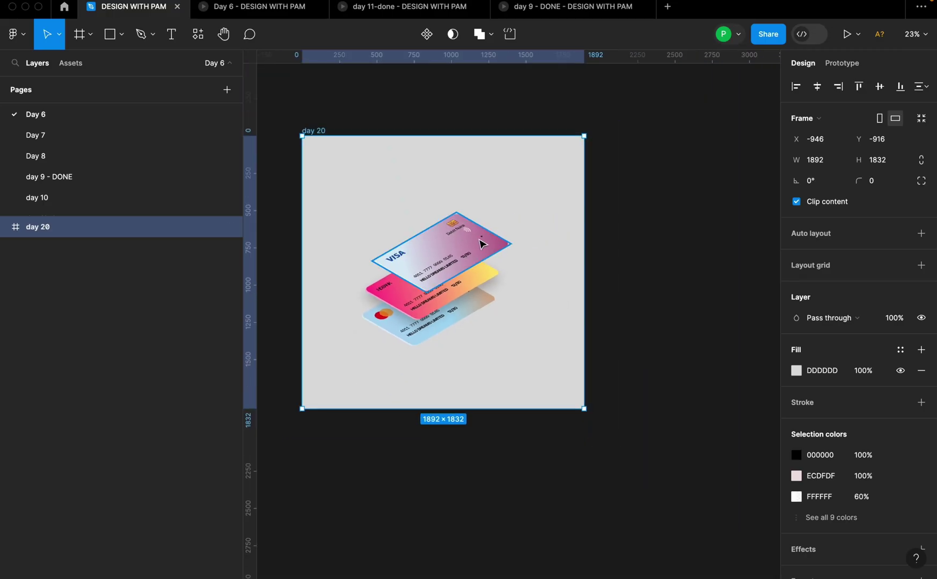
- Draw a new frame about 1004 × 878 on the empty canvas beside the day 20 frame
{"action": "left_click", "coordinate": [636, 218]}
{"action": "left_click_drag", "start_coordinate": [651, 213], "coordinate": [581, 203]}
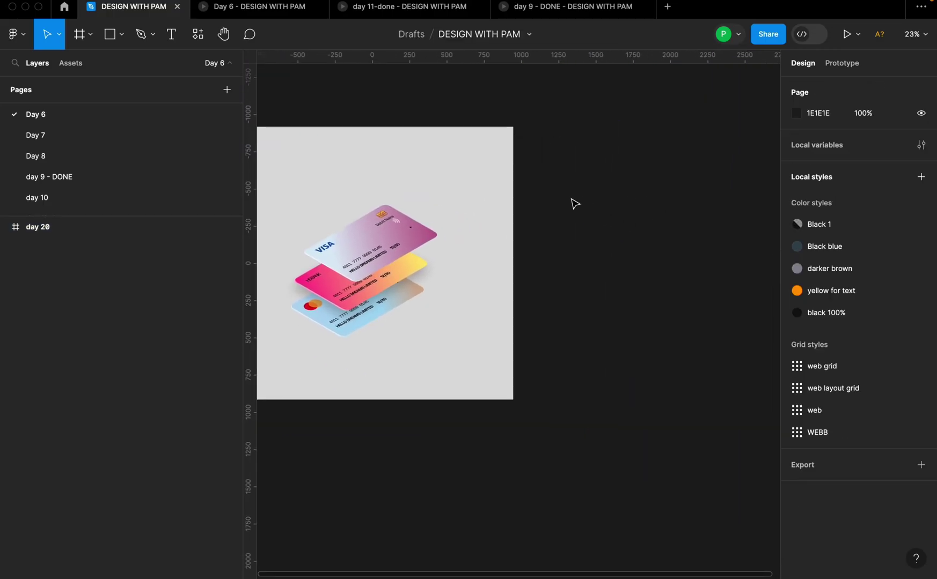
{"action": "left_click", "coordinate": [90, 36]}
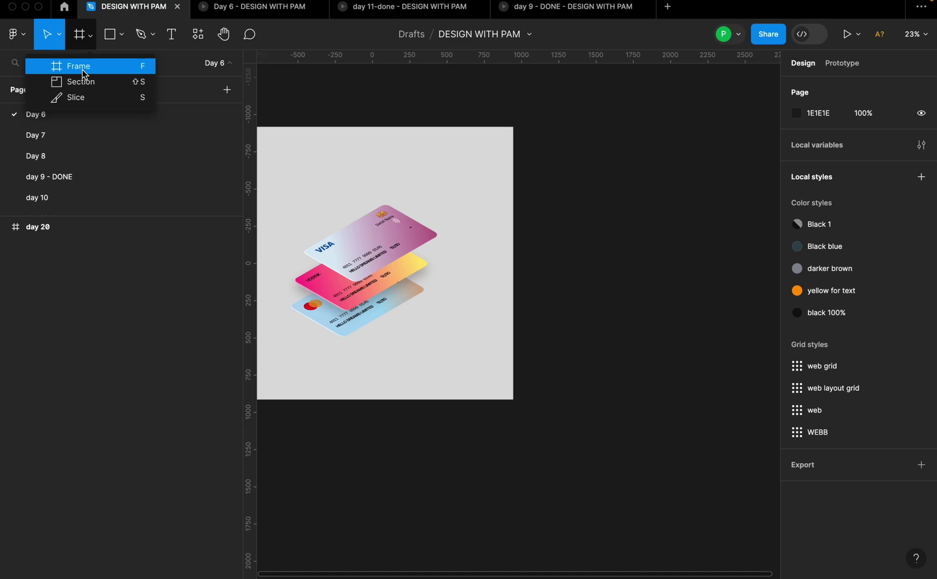
{"action": "left_click", "coordinate": [82, 70]}
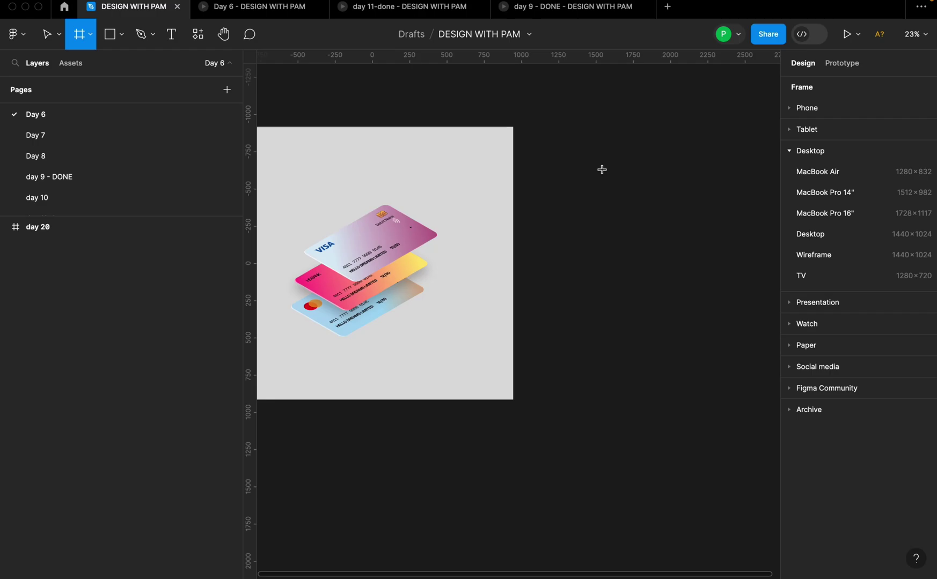
{"action": "mouse_move", "coordinate": [554, 146]}
{"action": "left_mouse_down"}
{"action": "mouse_move", "coordinate": [640, 257]}
{"action": "mouse_move", "coordinate": [703, 277]}
{"action": "left_mouse_up"}
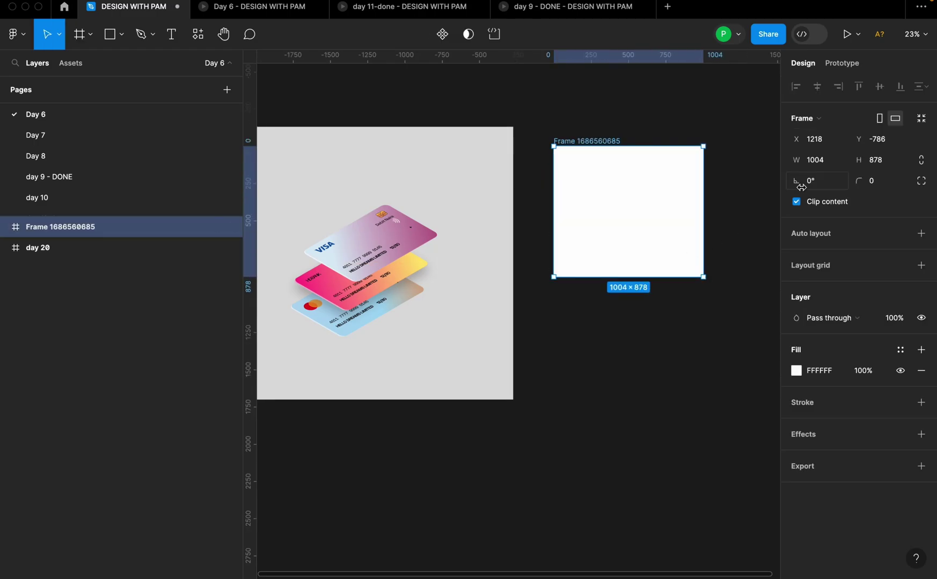
- Resize the new frame to a width of 650 and a height of 420
{"action": "left_click", "coordinate": [831, 161]}
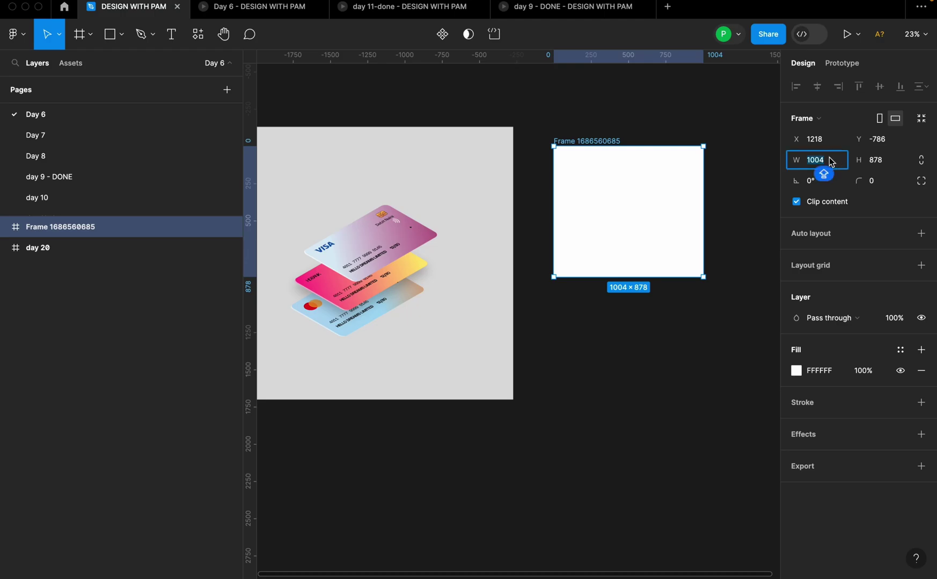
{"action": "type", "text": "650"}
{"action": "left_click", "coordinate": [882, 160]}
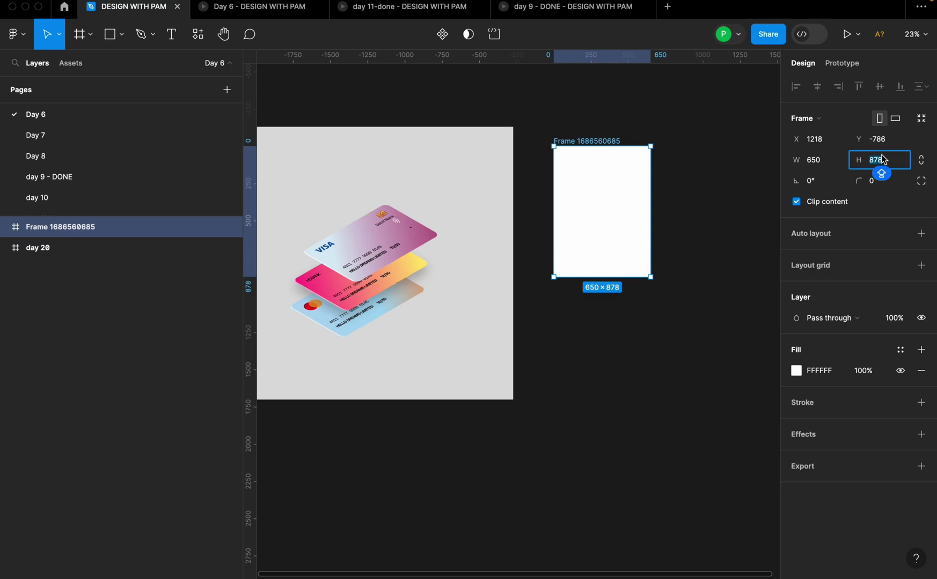
{"action": "type", "text": "420"}
{"action": "key", "text": "Return"}
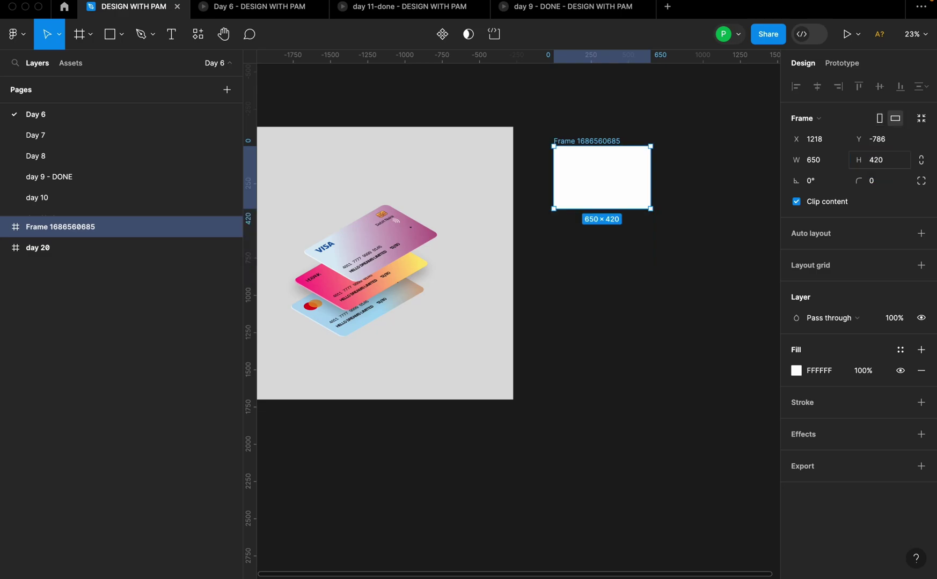
- Set the corner radius of the 650 × 420 frame to 36
{"action": "scroll", "coordinate": [623, 210], "scroll_direction": "up", "scroll_amount": 5}
{"action": "scroll", "coordinate": [655, 155], "scroll_direction": "up", "scroll_amount": 2}
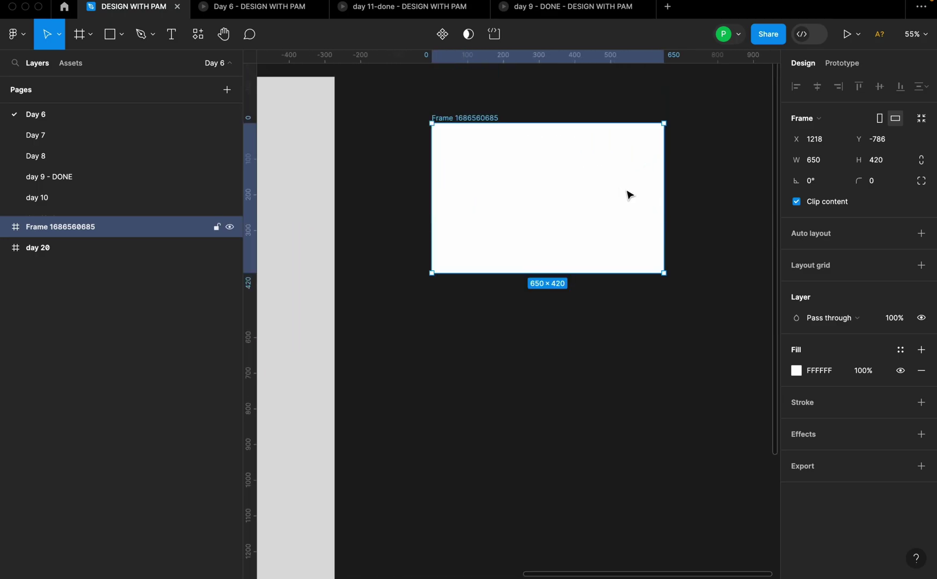
{"action": "left_click", "coordinate": [678, 201]}
{"action": "scroll", "coordinate": [670, 199], "scroll_direction": "up", "scroll_amount": 2}
{"action": "left_click", "coordinate": [456, 107]}
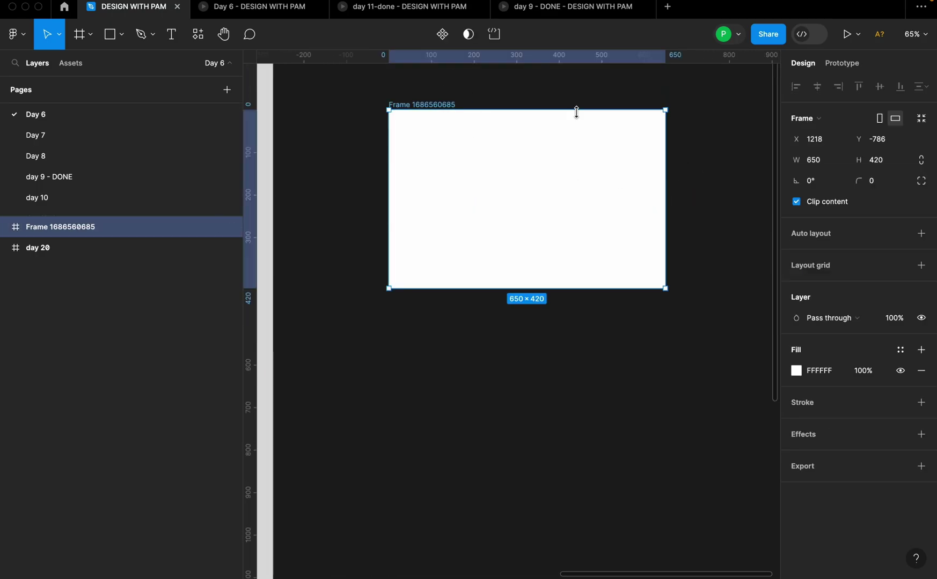
{"action": "left_click", "coordinate": [872, 183]}
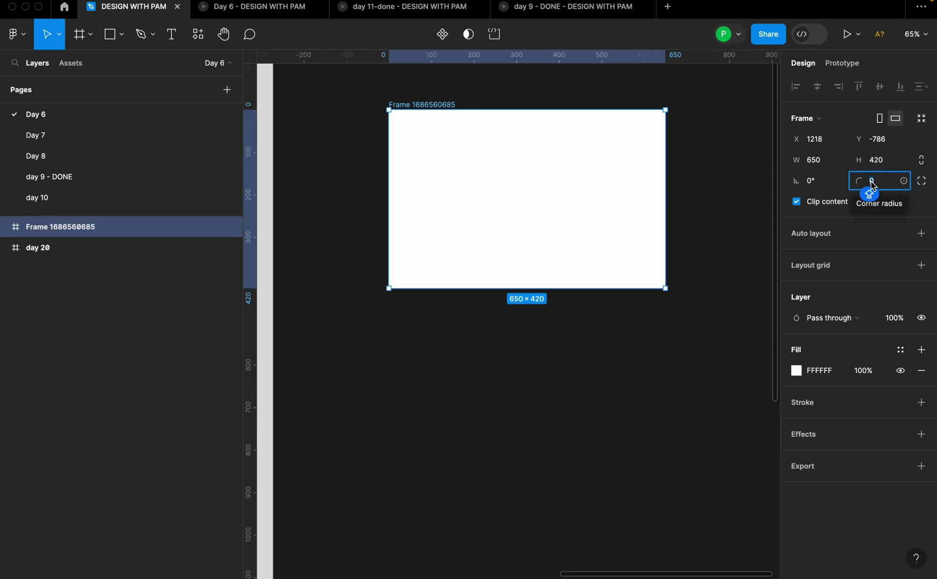
{"action": "type", "text": "36"}
{"action": "key", "text": "Return"}
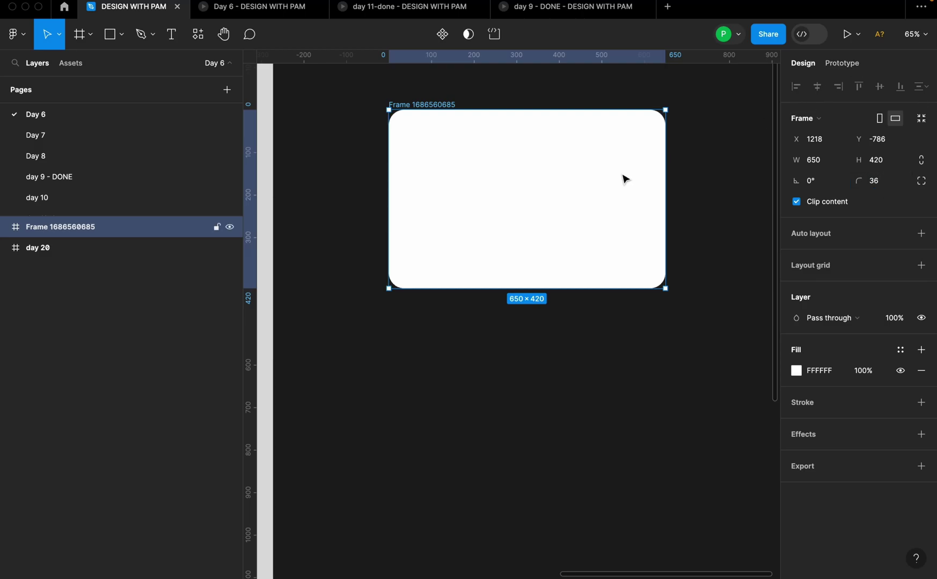
- Change the frame's fill to a linear gradient running diagonally from its upper-left corner to beyond its lower-right corner
{"action": "scroll", "coordinate": [544, 258], "scroll_direction": "down", "scroll_amount": 2}
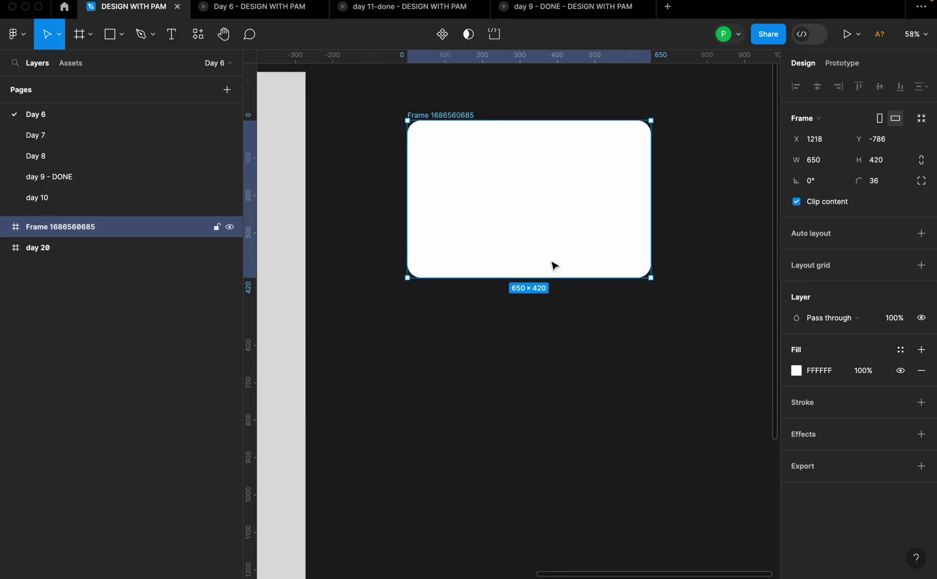
{"action": "left_click", "coordinate": [796, 371]}
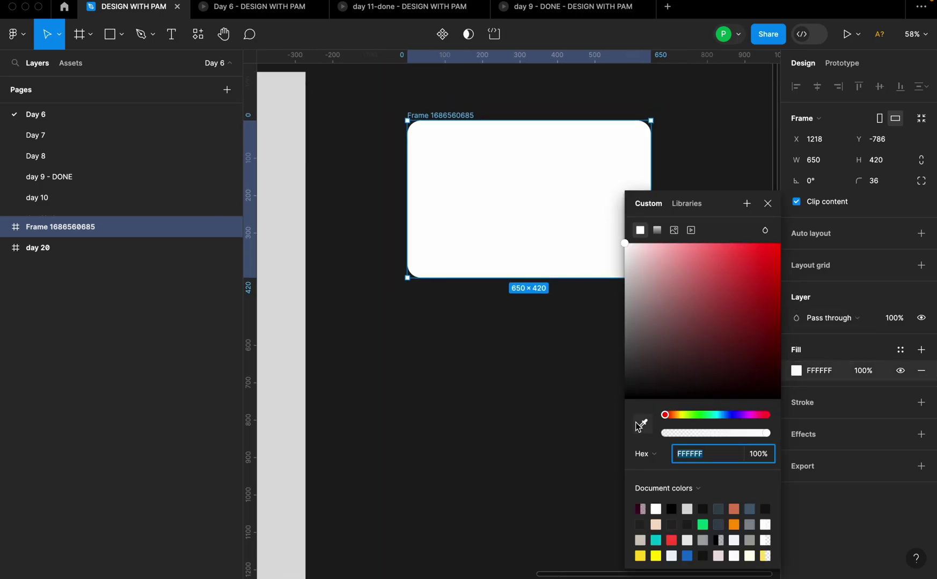
{"action": "left_click", "coordinate": [660, 233]}
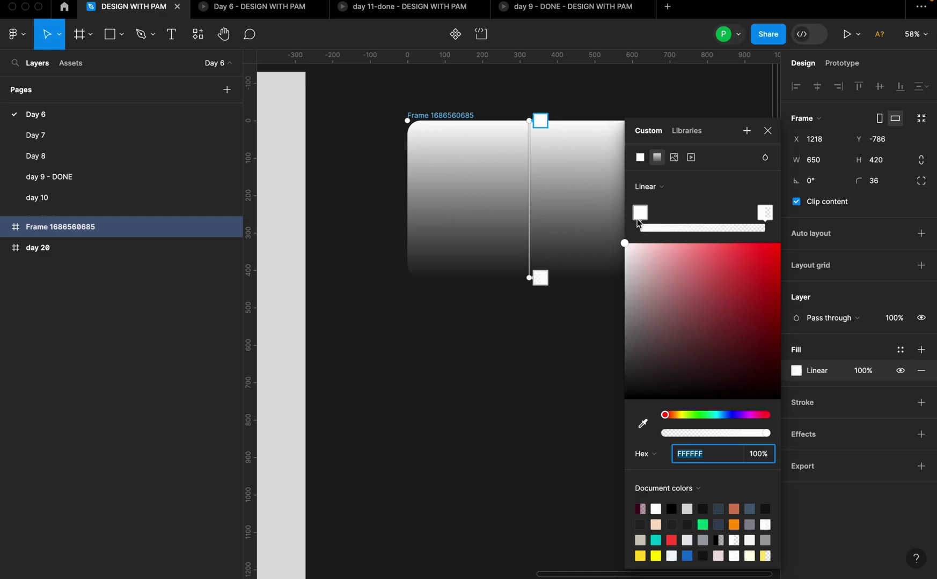
{"action": "left_click_drag", "start_coordinate": [540, 121], "coordinate": [409, 126]}
{"action": "scroll", "coordinate": [397, 150], "scroll_direction": "down", "scroll_amount": 3}
{"action": "left_click", "coordinate": [483, 233]}
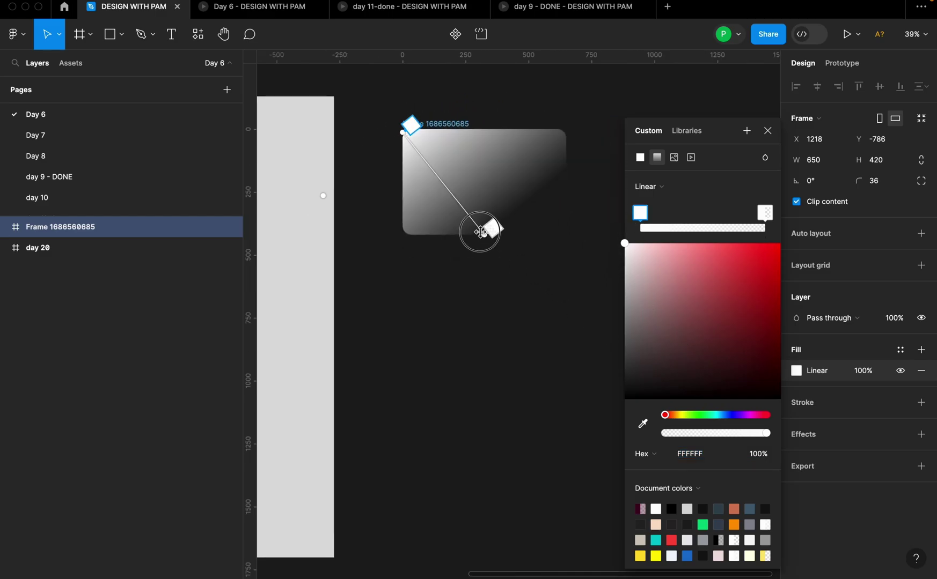
{"action": "left_click_drag", "start_coordinate": [487, 233], "coordinate": [577, 275]}
{"action": "scroll", "coordinate": [577, 275], "scroll_direction": "up", "scroll_amount": 3}
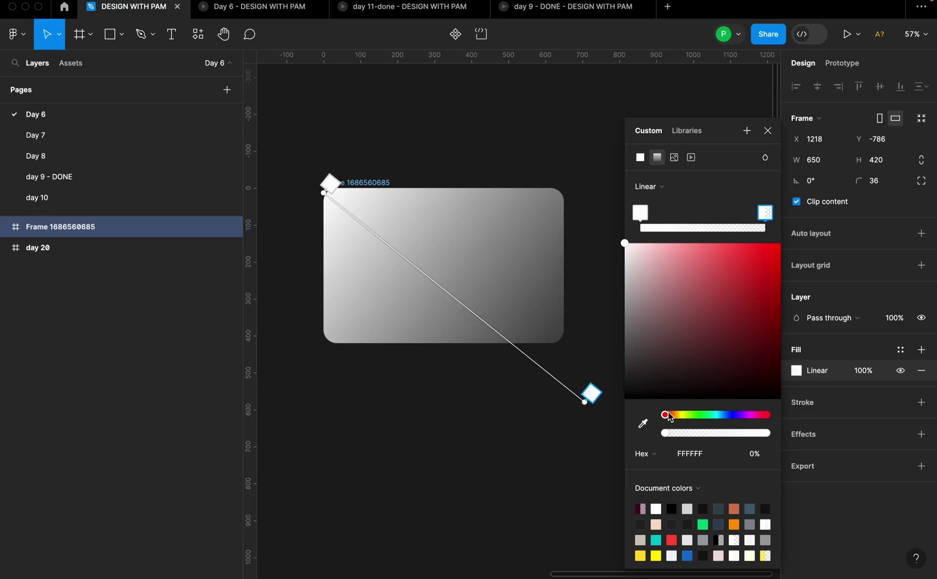
- Set the colour of both the end and start stops of the gradient to ED468B
{"action": "left_click", "coordinate": [689, 454]}
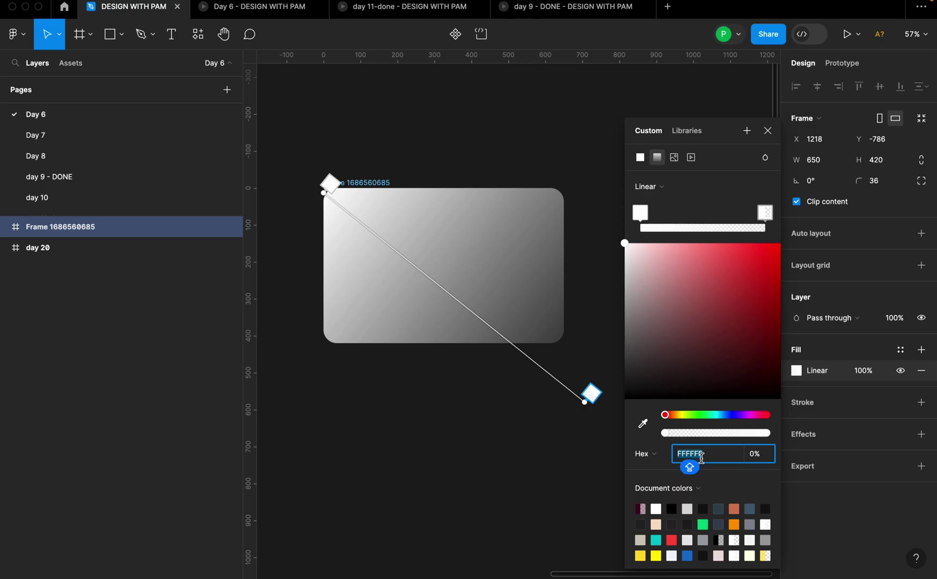
{"action": "type", "text": "ED468B"}
{"action": "key", "text": "Return"}
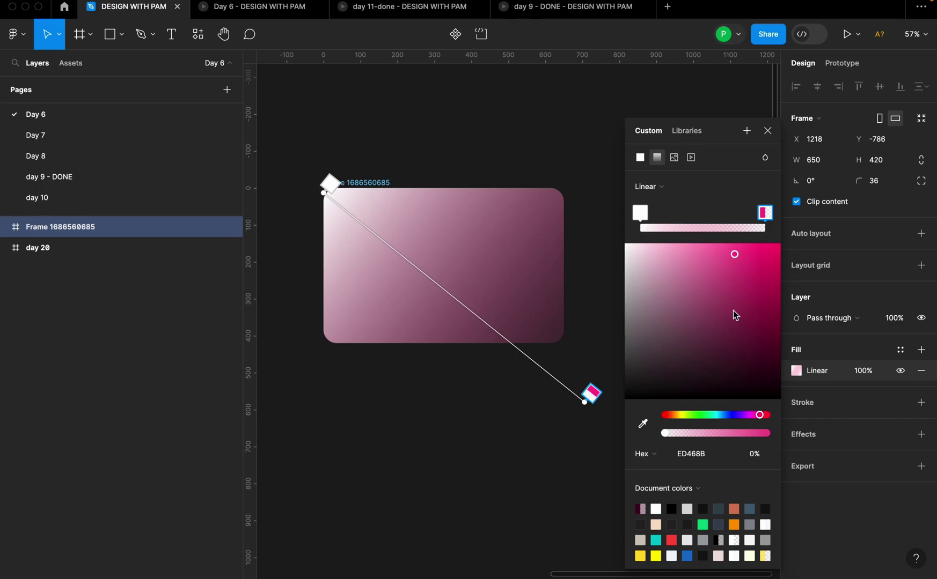
{"action": "left_click", "coordinate": [706, 460]}
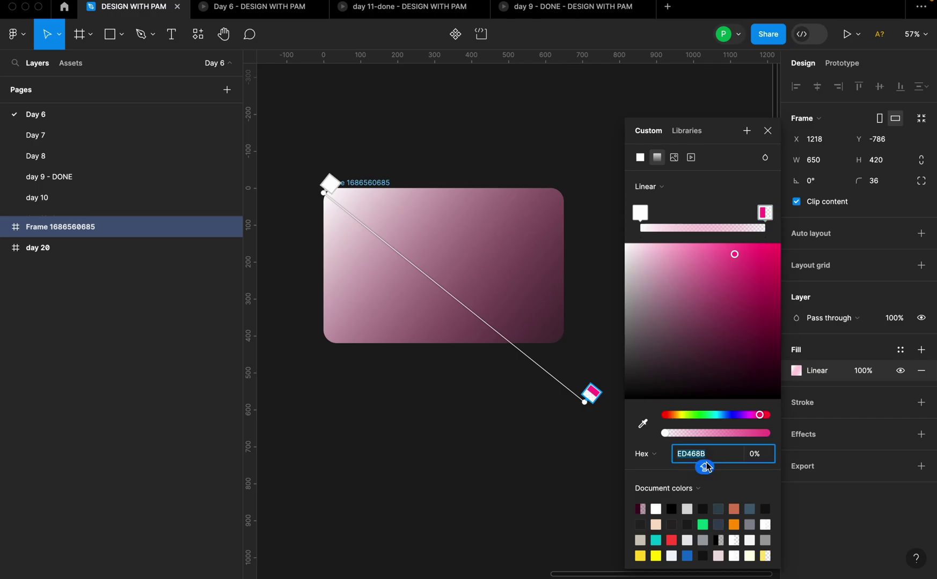
{"action": "left_click", "coordinate": [640, 213]}
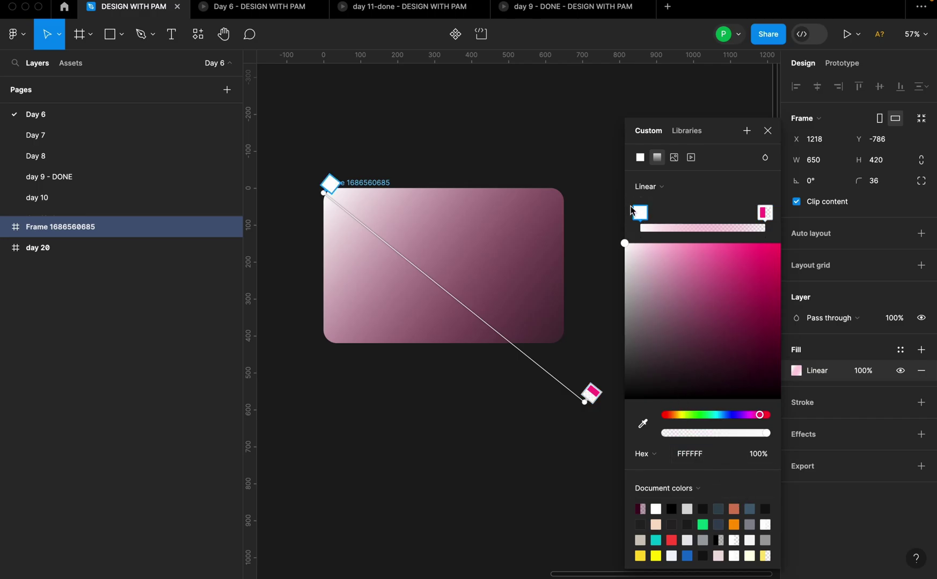
{"action": "left_click", "coordinate": [693, 462]}
{"action": "type", "text": "ED468B"}
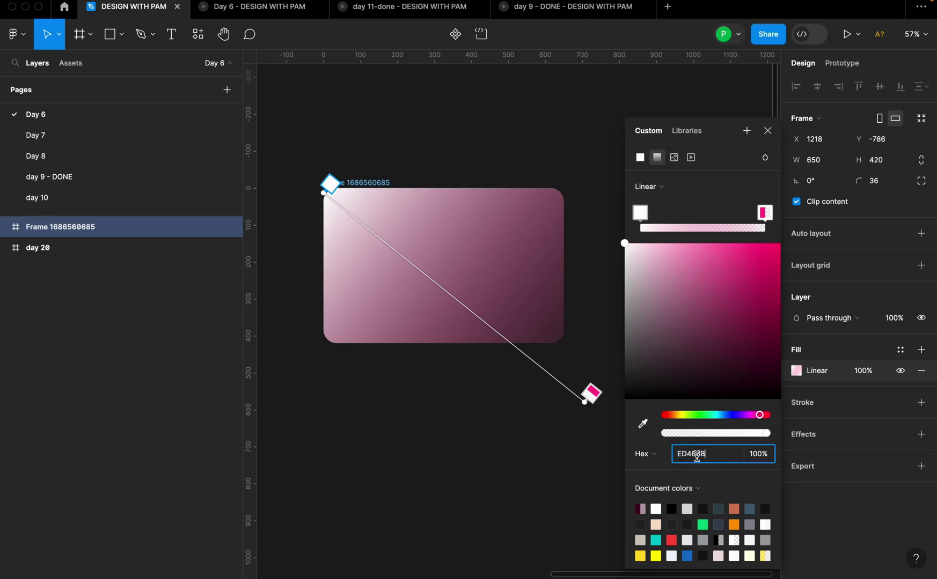
{"action": "key", "text": "Return"}
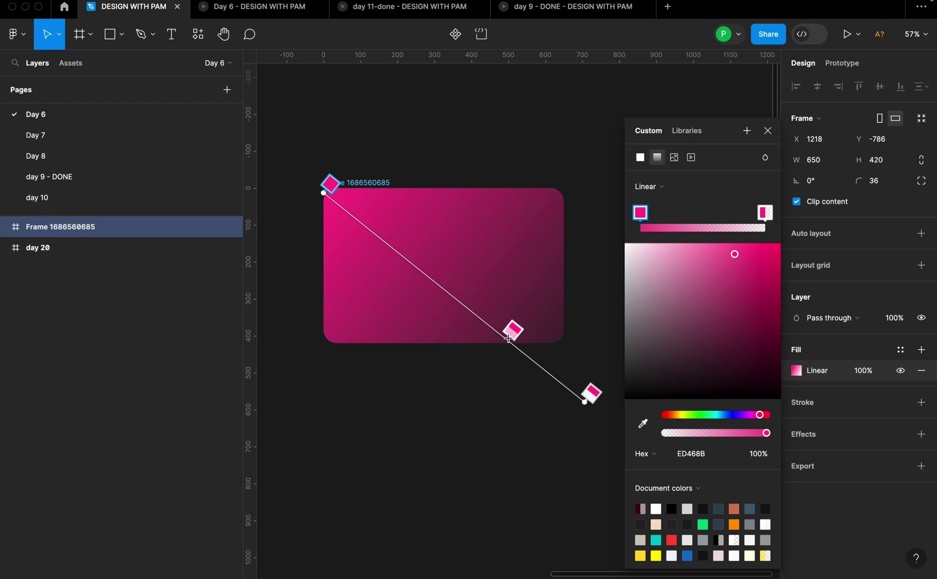
- Add a gradient stop about 70% along the line and set its colour to FDE881
{"action": "left_click", "coordinate": [508, 339]}
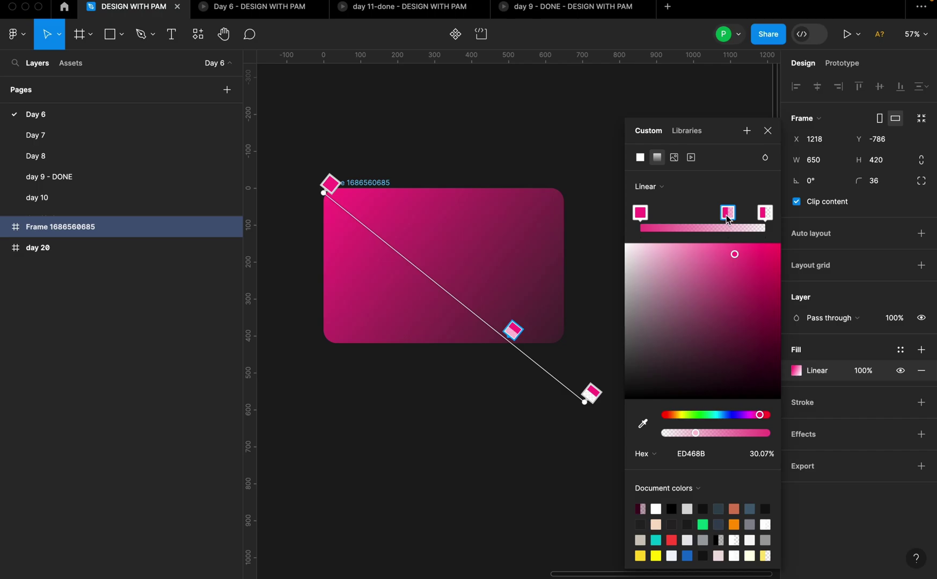
{"action": "left_click", "coordinate": [708, 456]}
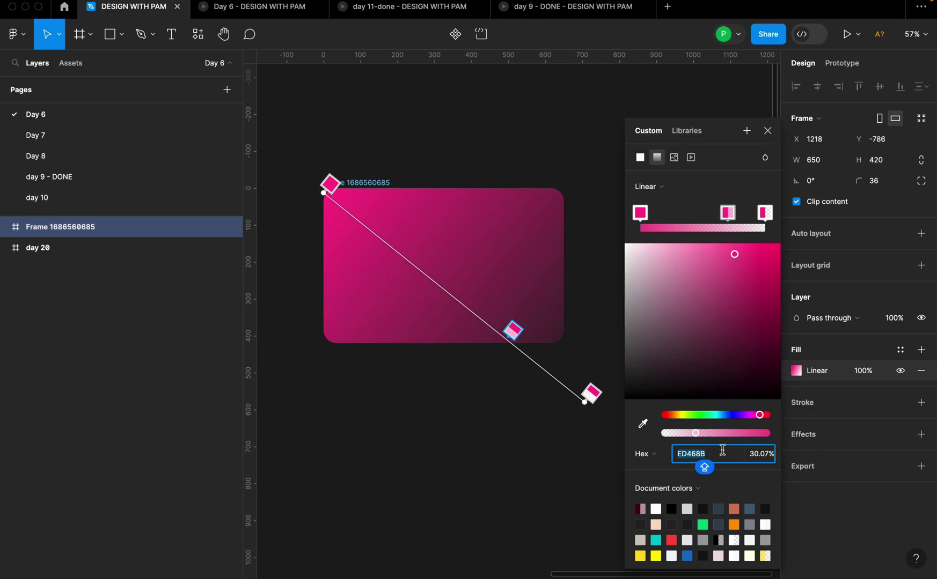
{"action": "type", "text": "FD"}
{"action": "key", "text": "Caps_Lock"}
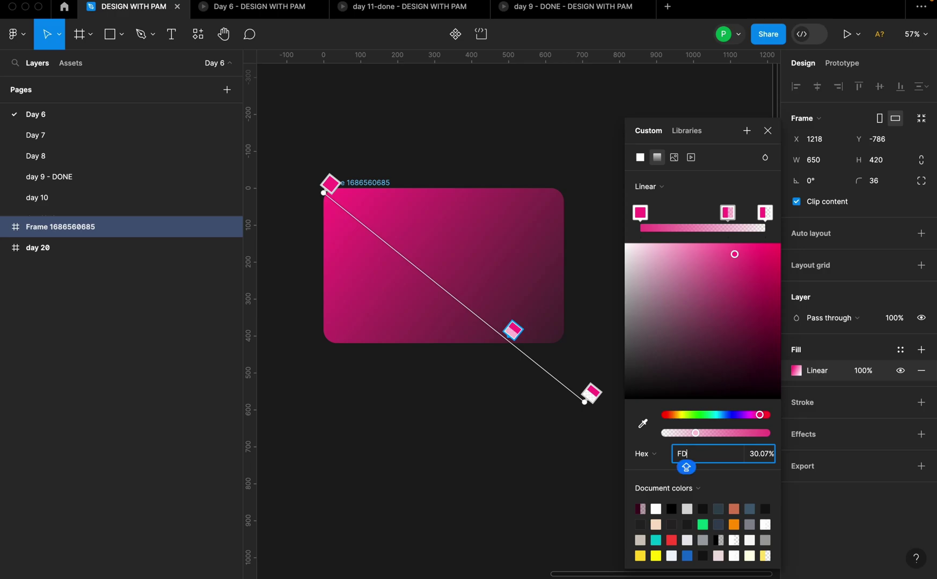
{"action": "type", "text": "DE881"}
{"action": "key", "text": "Return"}
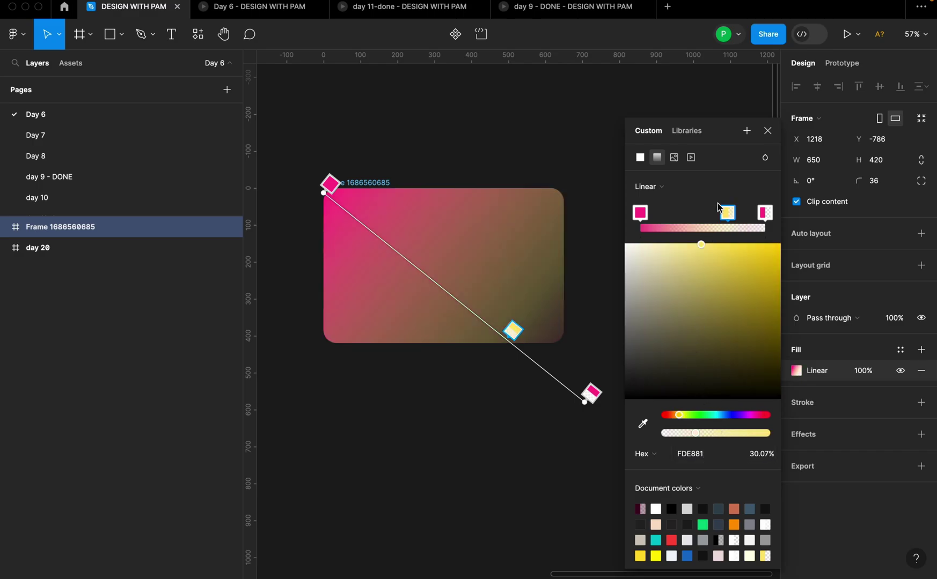
- Copy the middle stop's colour FDE881 to the gradient's end stop
{"action": "left_click", "coordinate": [702, 455]}
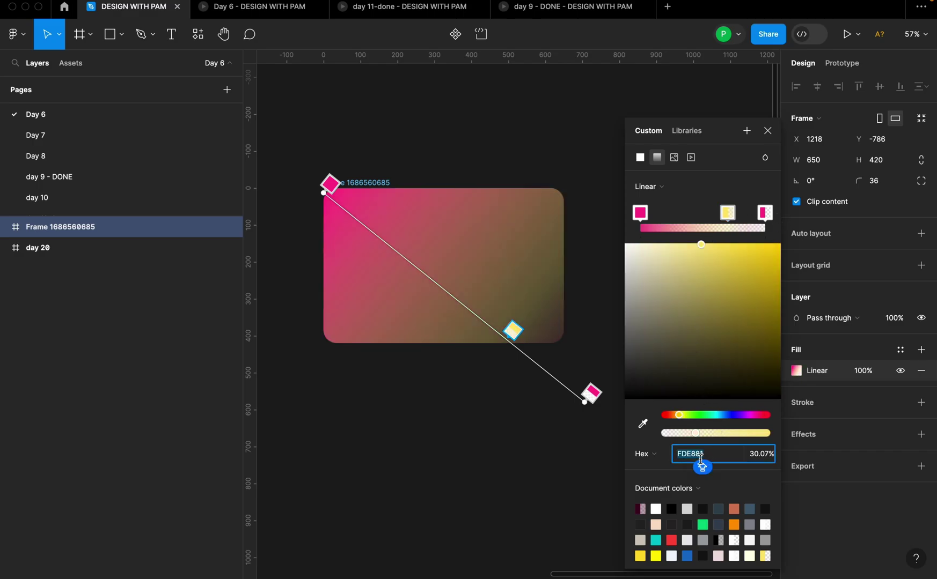
{"action": "left_click", "coordinate": [765, 213]}
{"action": "left_click", "coordinate": [703, 460]}
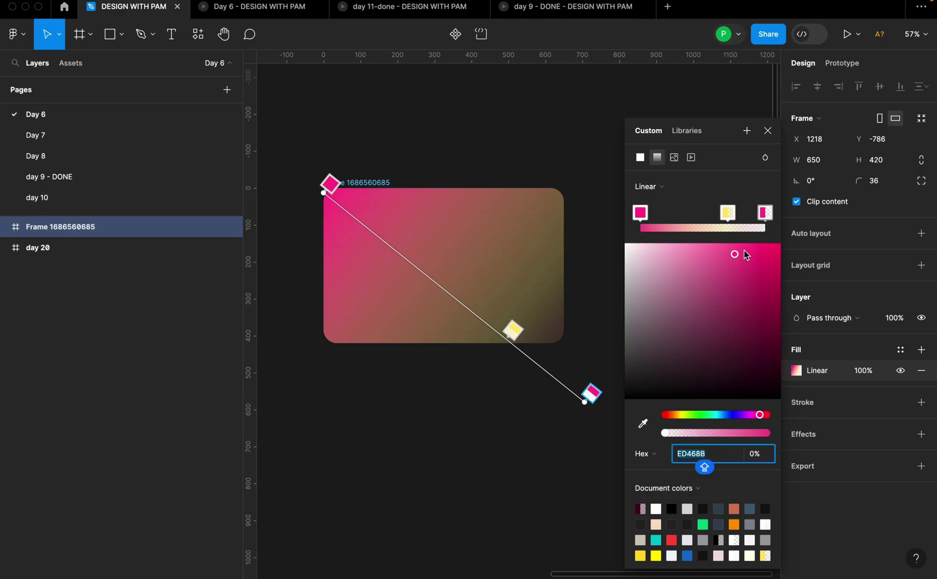
{"action": "left_click", "coordinate": [727, 213]}
{"action": "left_click", "coordinate": [694, 453]}
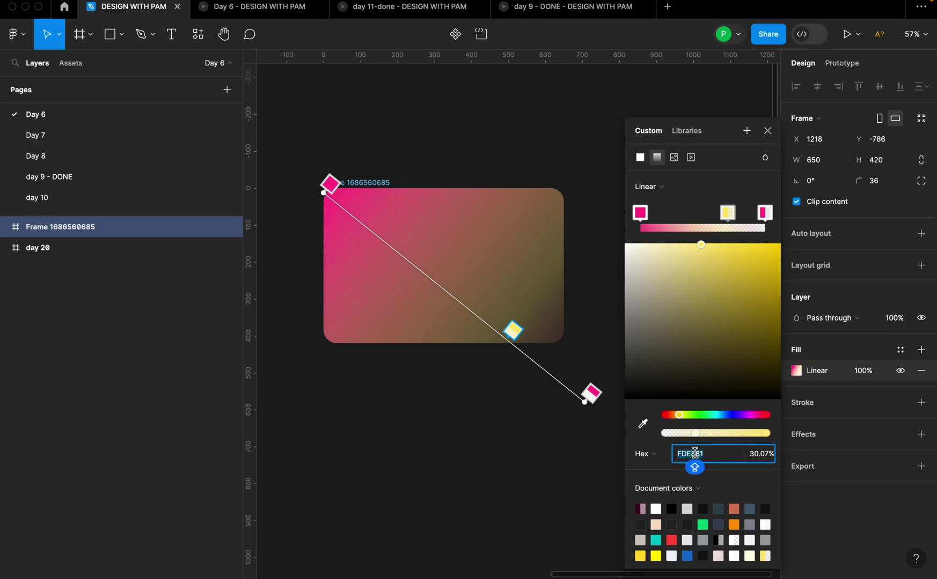
{"action": "left_click", "coordinate": [765, 214]}
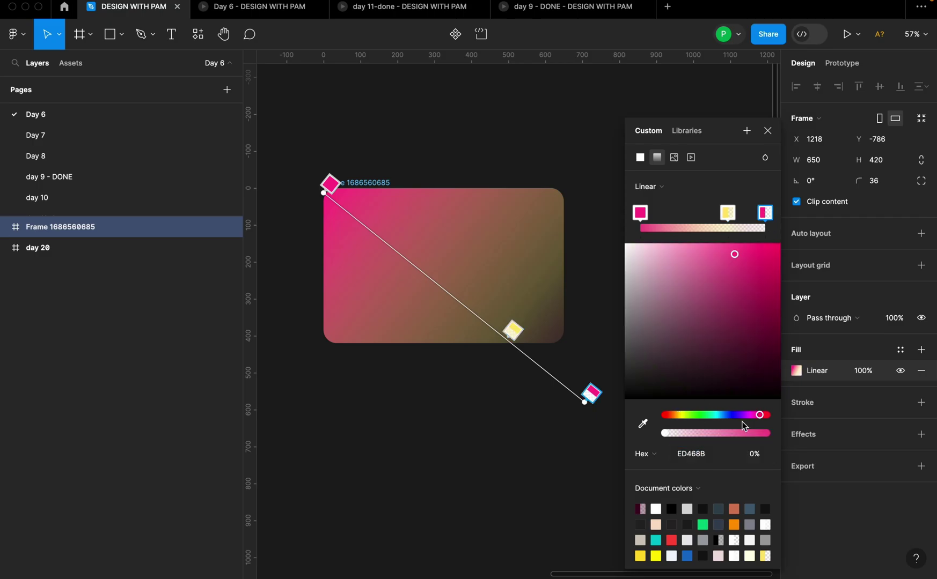
{"action": "left_click", "coordinate": [700, 459]}
{"action": "type", "text": "FDE881"}
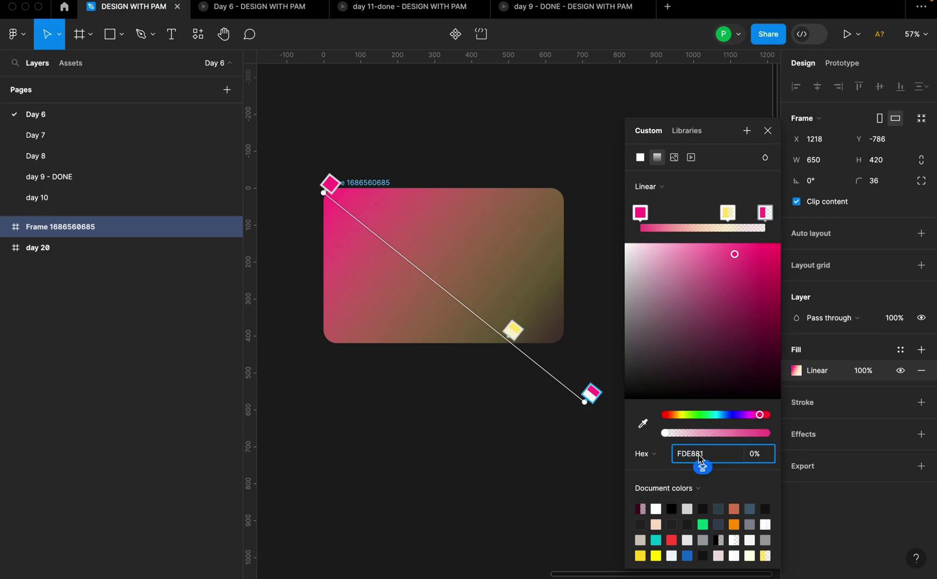
{"action": "key", "text": "Return"}
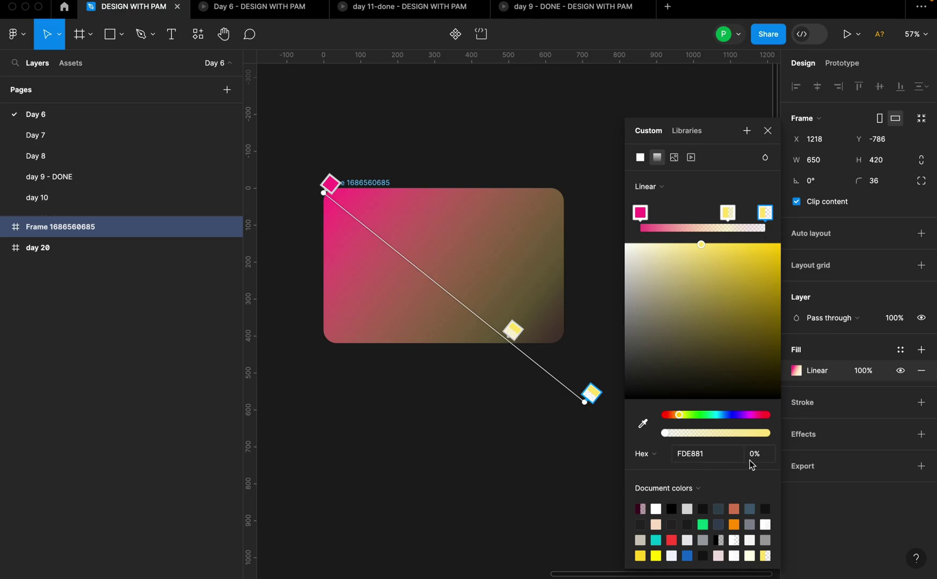
- Extend the gradient's end point farther right beyond the frame and shift the middle stop slightly toward the end
{"action": "left_click", "coordinate": [583, 399]}
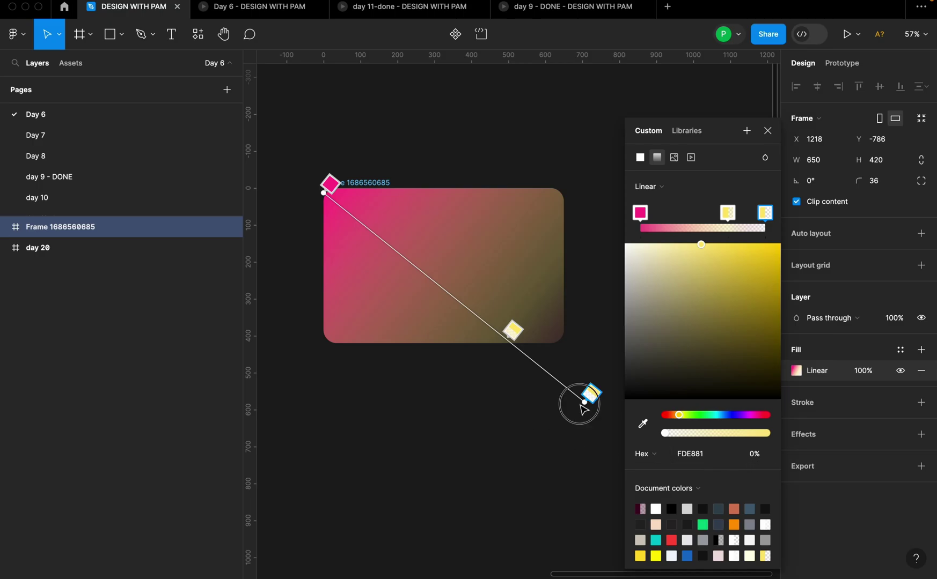
{"action": "left_click_drag", "start_coordinate": [584, 400], "coordinate": [631, 405]}
{"action": "scroll", "coordinate": [388, 322], "scroll_direction": "down", "scroll_amount": 3}
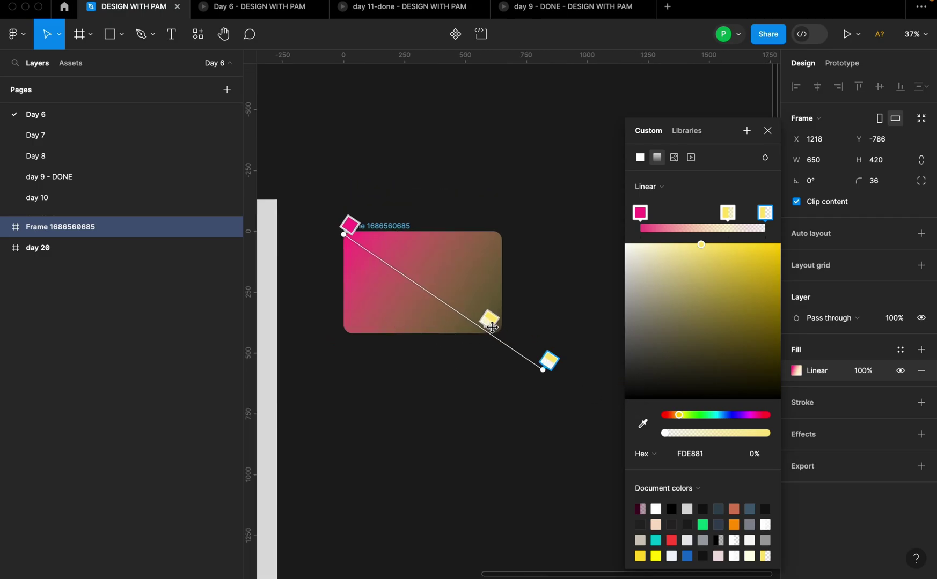
{"action": "left_click_drag", "start_coordinate": [483, 321], "coordinate": [492, 326]}
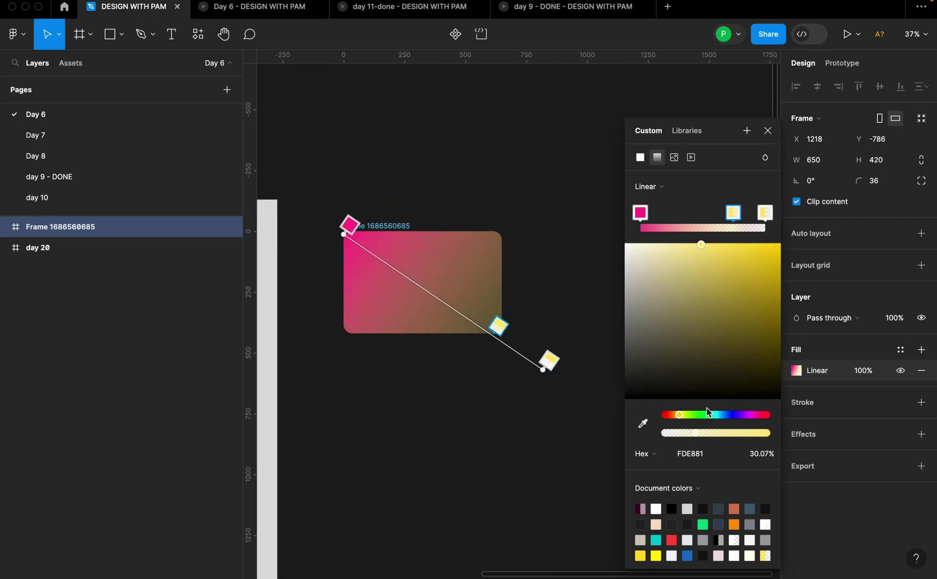
- Set the gradient's middle FDE881 stop to 100% opacity and shift it slightly toward the start
{"action": "left_click_drag", "start_coordinate": [698, 439], "coordinate": [783, 433]}
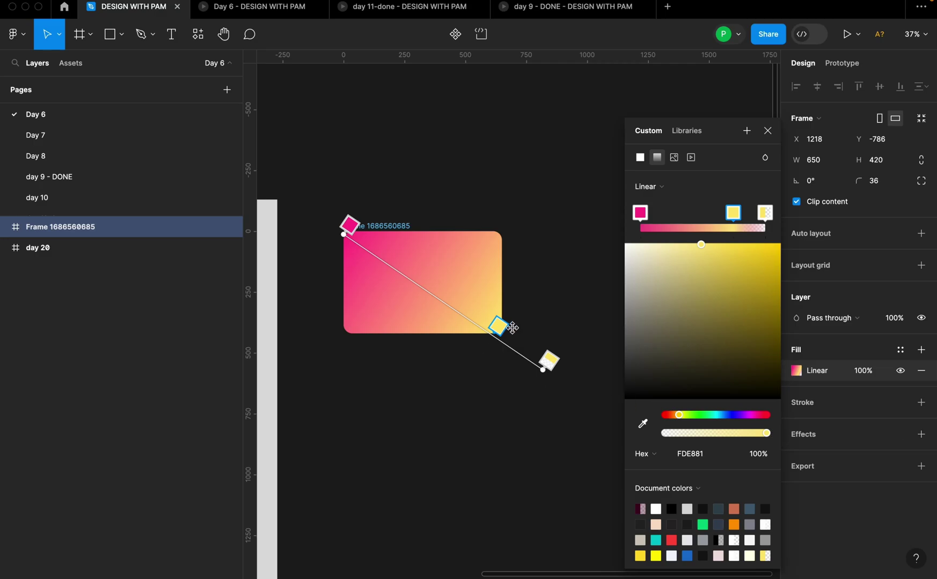
{"action": "left_click_drag", "start_coordinate": [495, 333], "coordinate": [490, 330]}
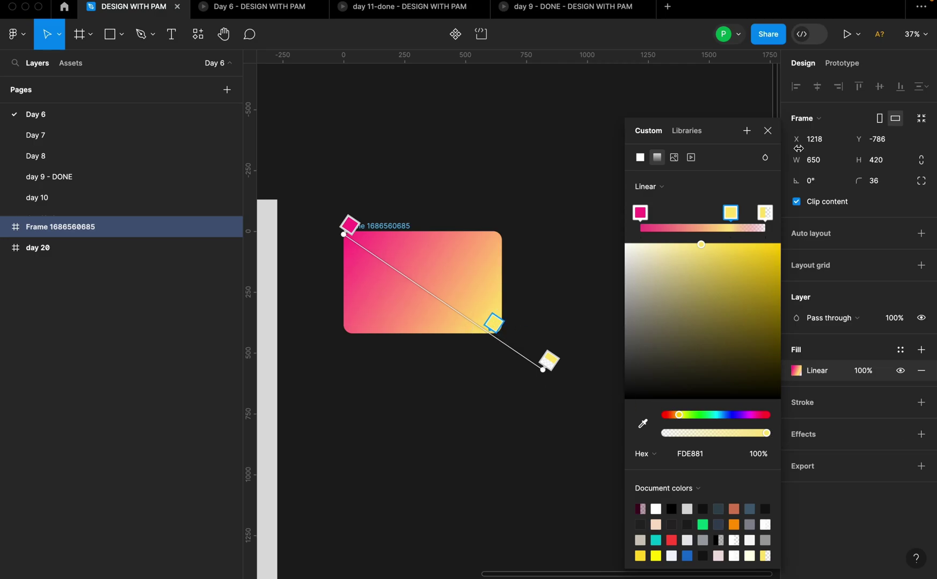
{"action": "left_click", "coordinate": [766, 138]}
{"action": "scroll", "coordinate": [484, 232], "scroll_direction": "up", "scroll_amount": 5}
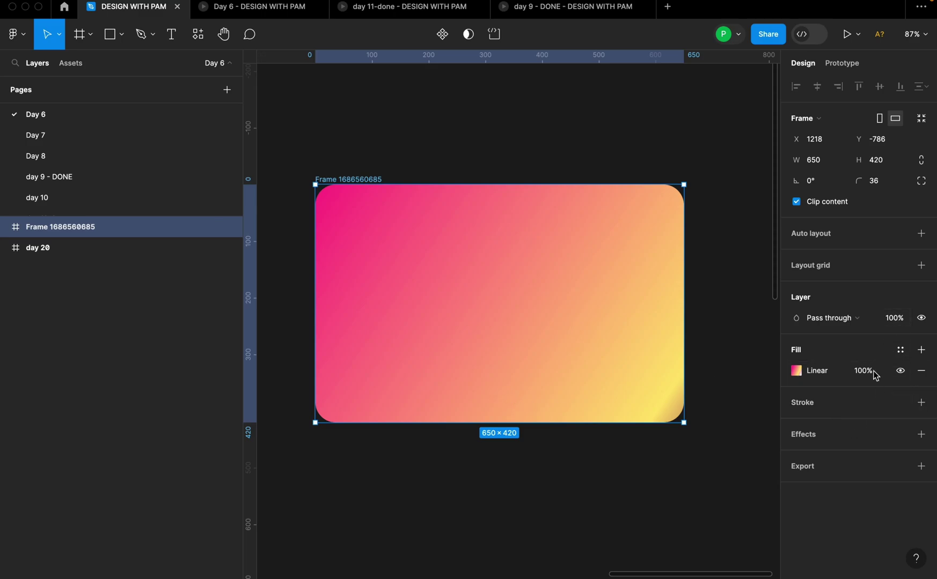
- Add an inside stroke to the card frame with colour FFFFFF and thickness 8
{"action": "left_click", "coordinate": [921, 403]}
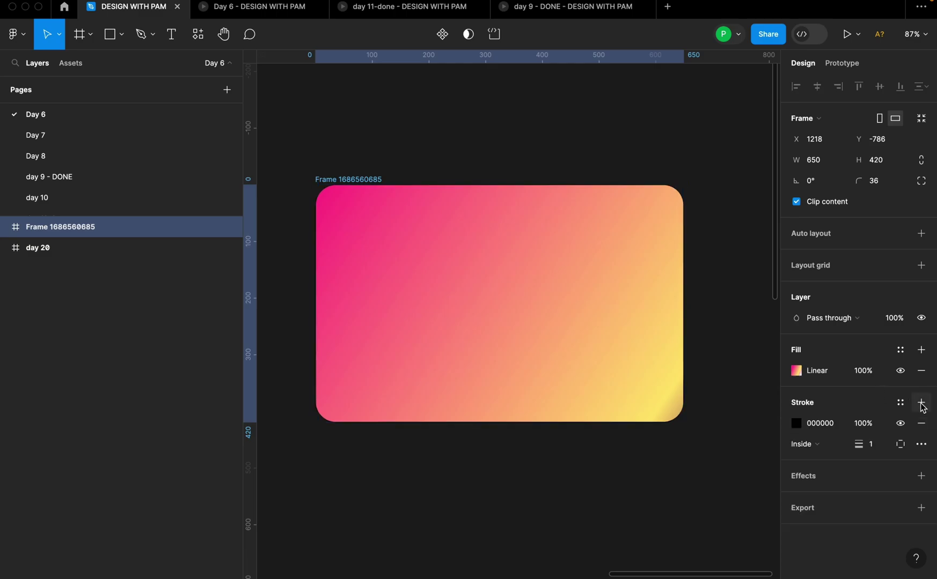
{"action": "left_click", "coordinate": [814, 424]}
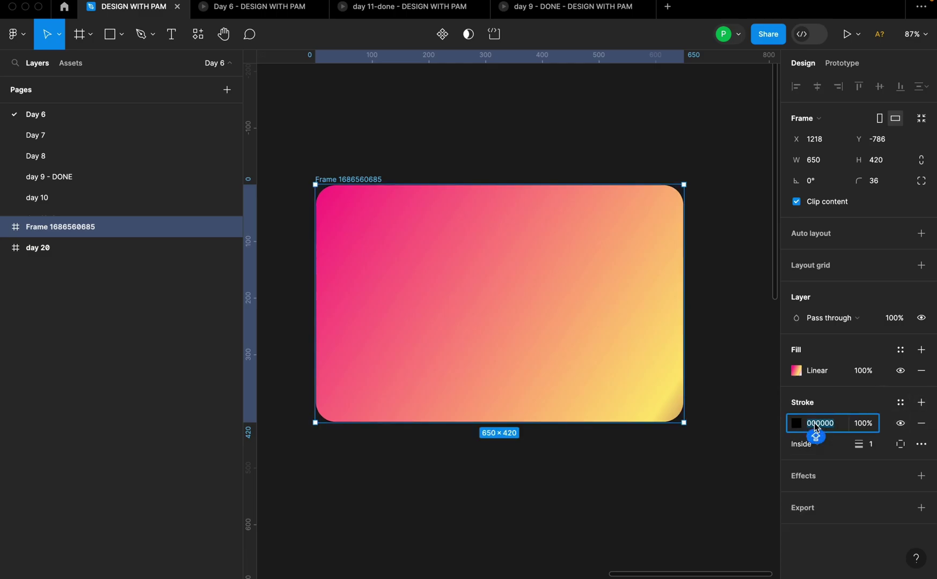
{"action": "type", "text": "FFFFFF"}
{"action": "key", "text": "Return"}
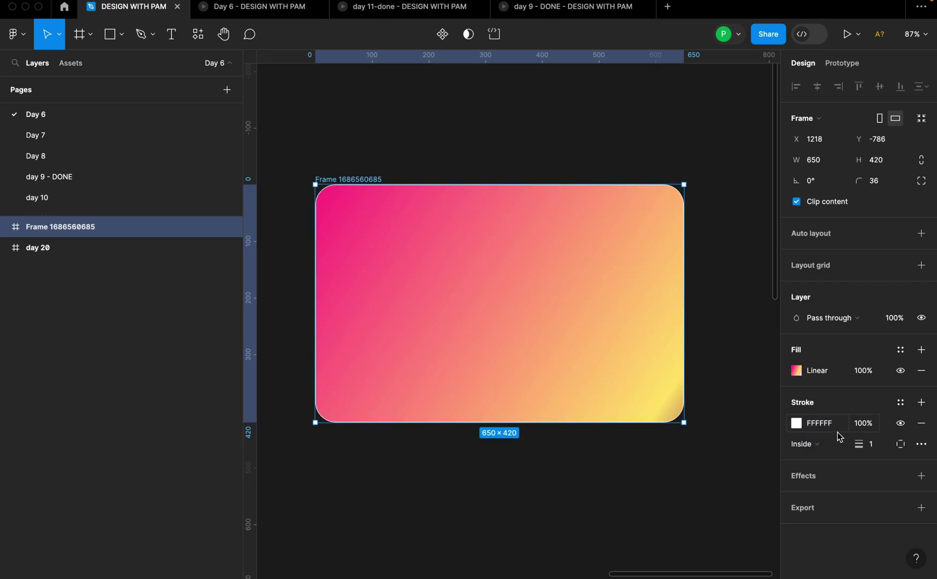
{"action": "left_click", "coordinate": [872, 446]}
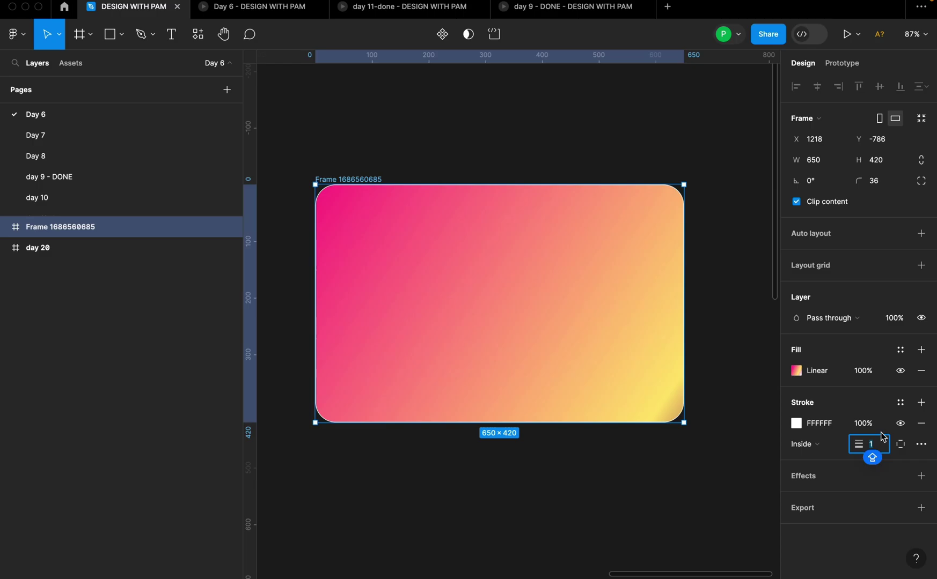
{"action": "type", "text": "8"}
{"action": "key", "text": "Return"}
{"action": "scroll", "coordinate": [900, 443], "scroll_direction": "down", "scroll_amount": 1}
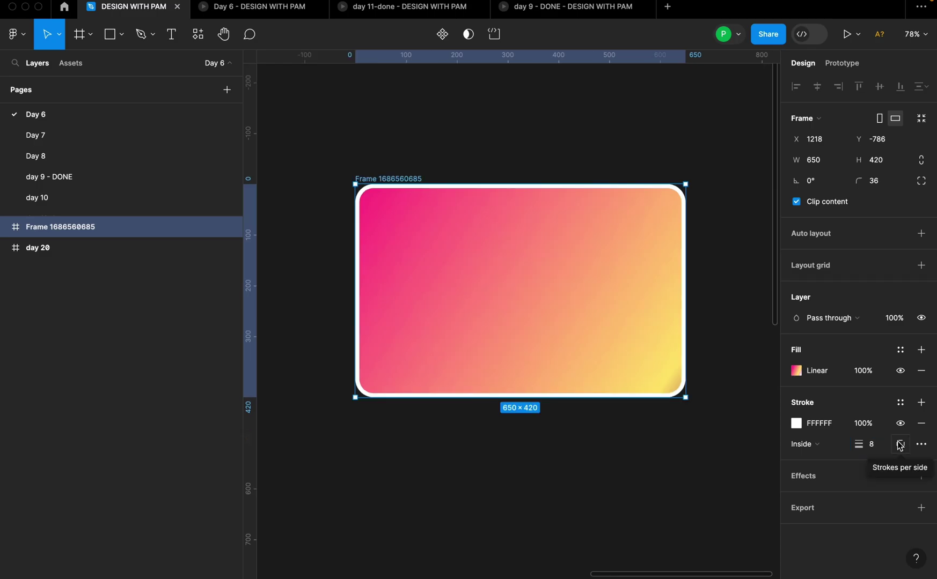
- Restrict the card frame's stroke to its left side and lower the stroke's opacity to 62%
{"action": "left_click", "coordinate": [899, 445]}
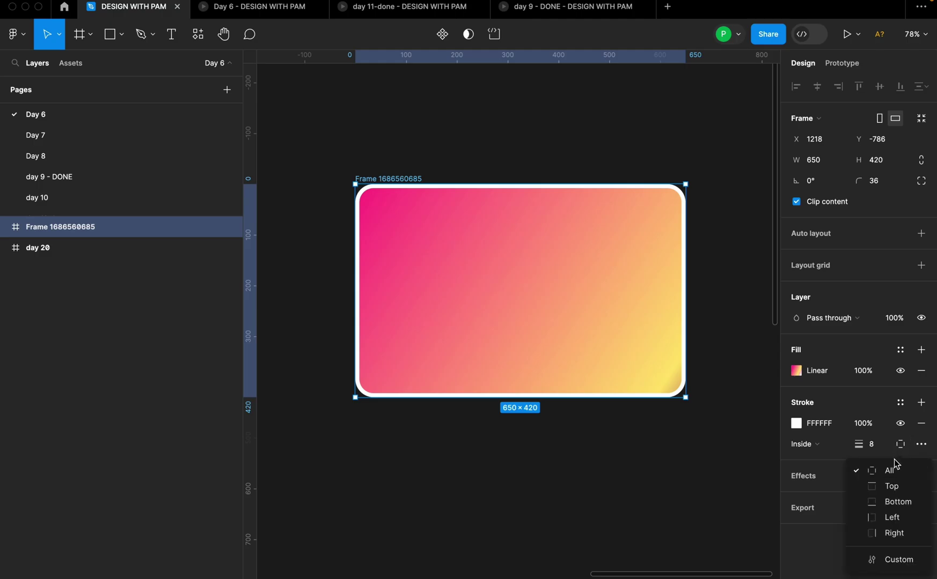
{"action": "left_click", "coordinate": [874, 518]}
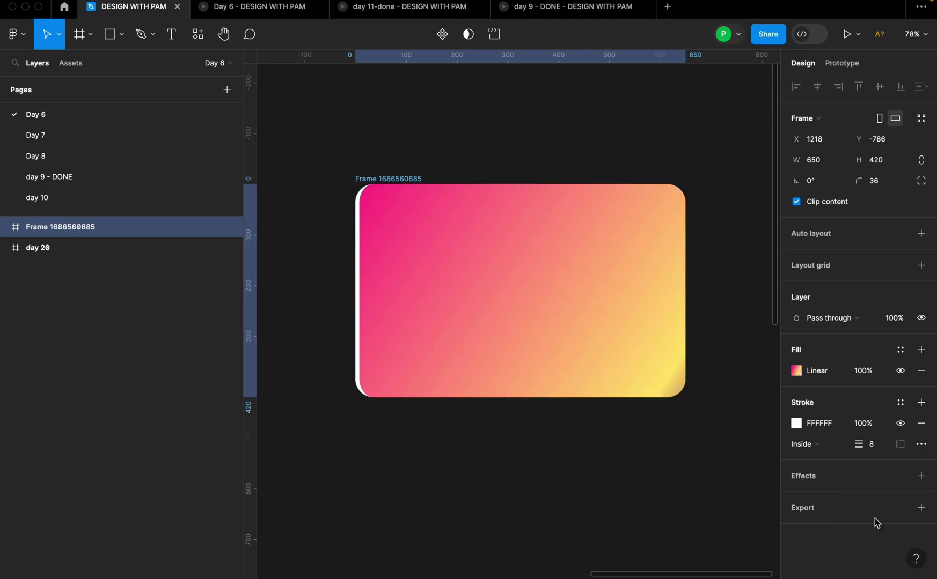
{"action": "left_click", "coordinate": [795, 426]}
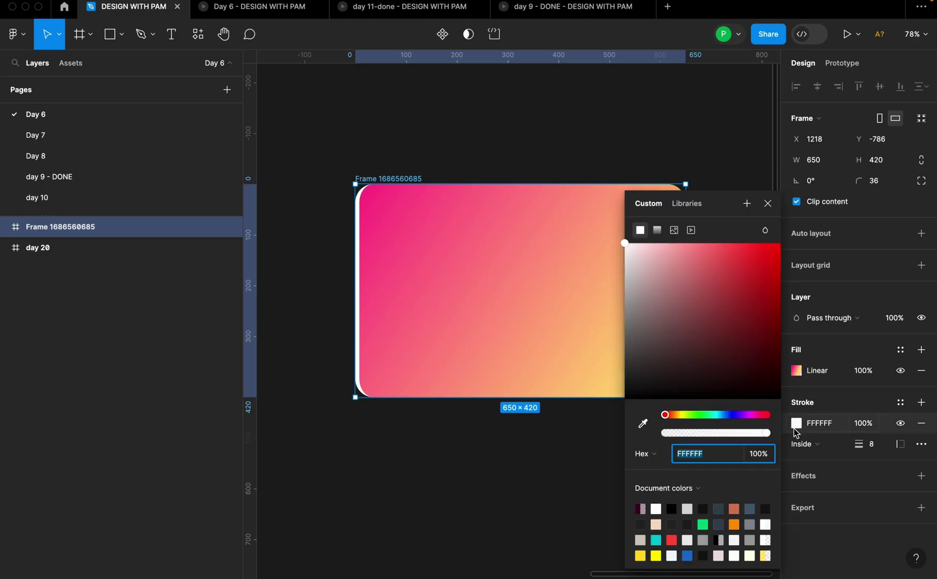
{"action": "left_click_drag", "start_coordinate": [768, 438], "coordinate": [729, 434]}
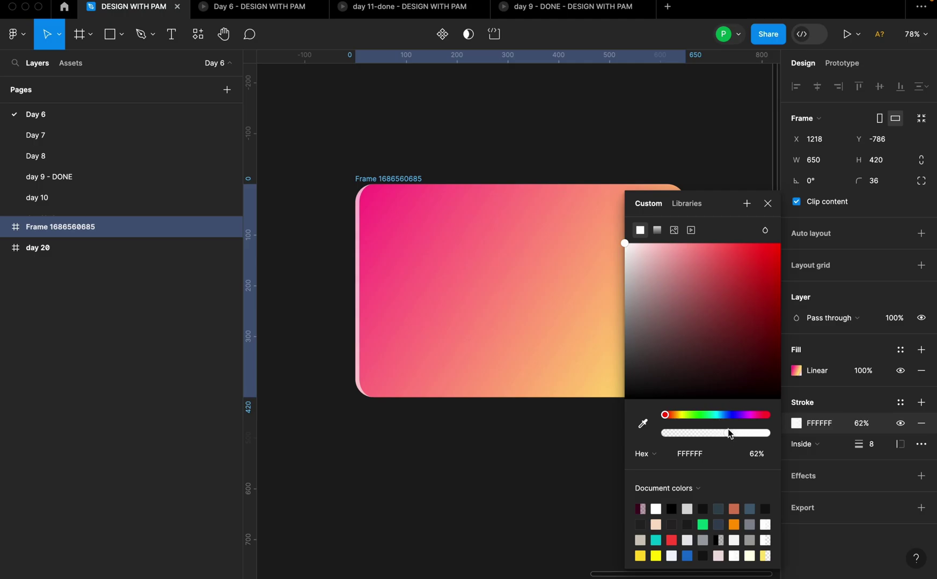
{"action": "key", "text": "Escape"}
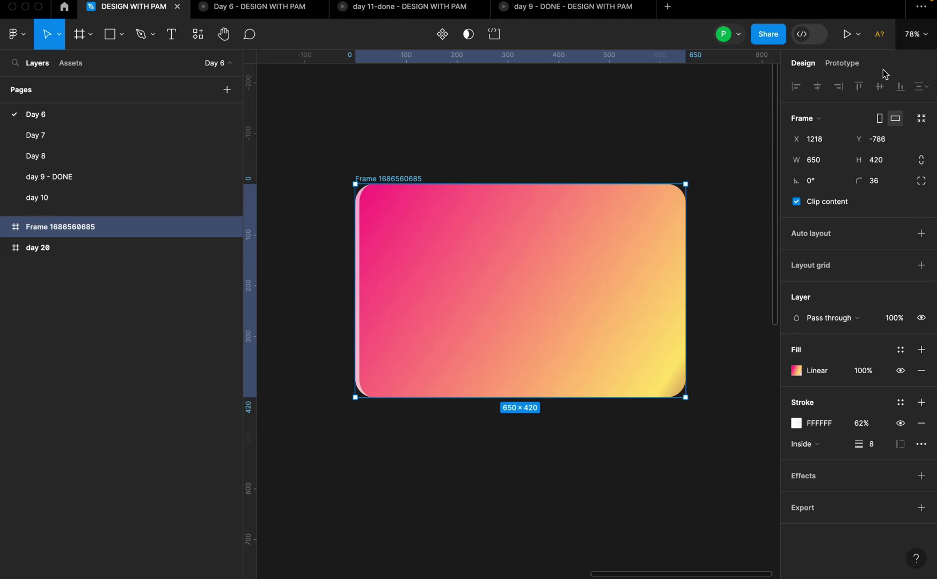
- Hide the interface and move the gradient card frame closer to the day 20 frame, level with the upper part of the reference cards
{"action": "right_click", "coordinate": [539, 119]}
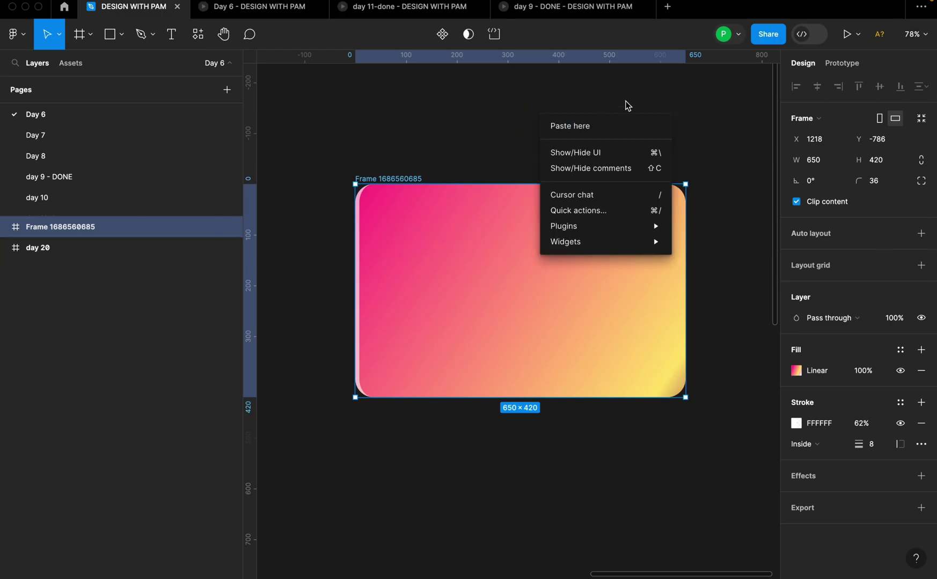
{"action": "left_click", "coordinate": [637, 152]}
{"action": "scroll", "coordinate": [542, 307], "scroll_direction": "down", "scroll_amount": 5}
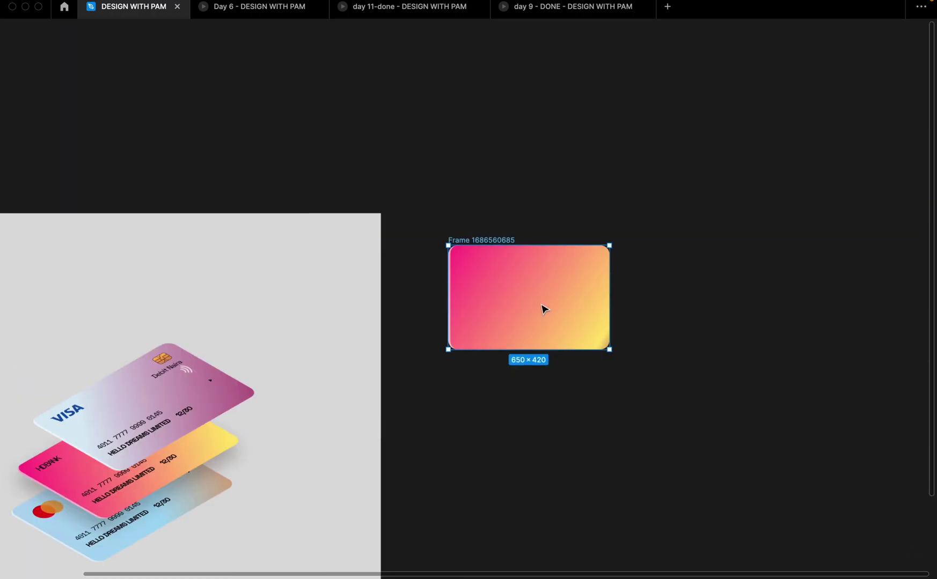
{"action": "left_click", "coordinate": [541, 308]}
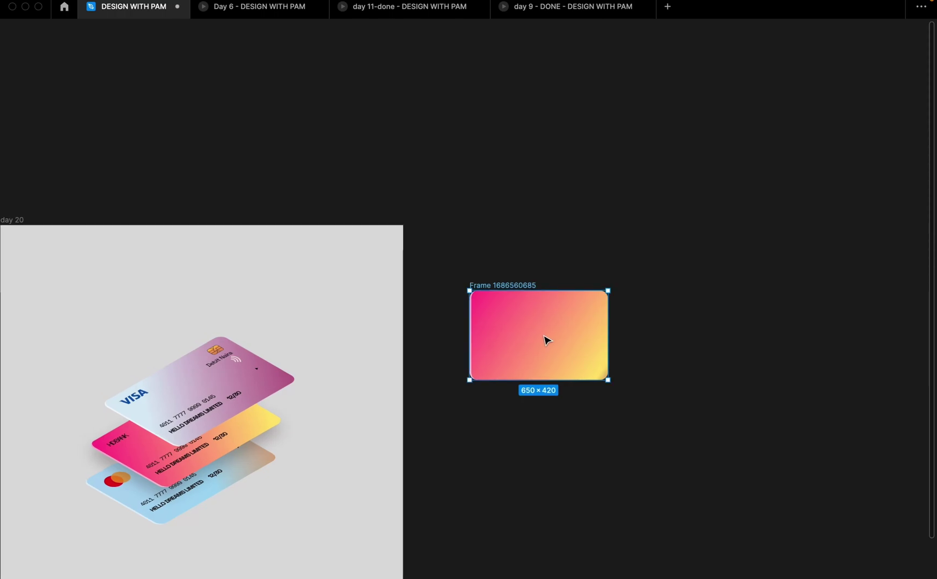
{"action": "scroll", "coordinate": [545, 338], "scroll_direction": "down", "scroll_amount": 3}
{"action": "left_click", "coordinate": [524, 276]}
{"action": "left_click_drag", "start_coordinate": [489, 191], "coordinate": [606, 130]}
{"action": "left_click_drag", "start_coordinate": [659, 203], "coordinate": [620, 214]}
{"action": "scroll", "coordinate": [655, 217], "scroll_direction": "up", "scroll_amount": 2}
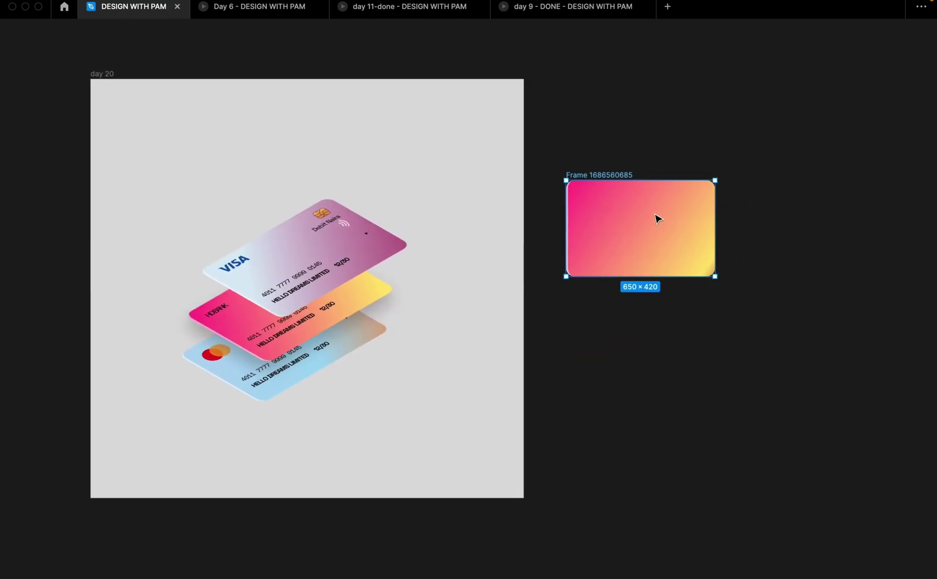
{"action": "scroll", "coordinate": [655, 220], "scroll_direction": "up", "scroll_amount": 2}
{"action": "scroll", "coordinate": [655, 220], "scroll_direction": "up", "scroll_amount": 2}
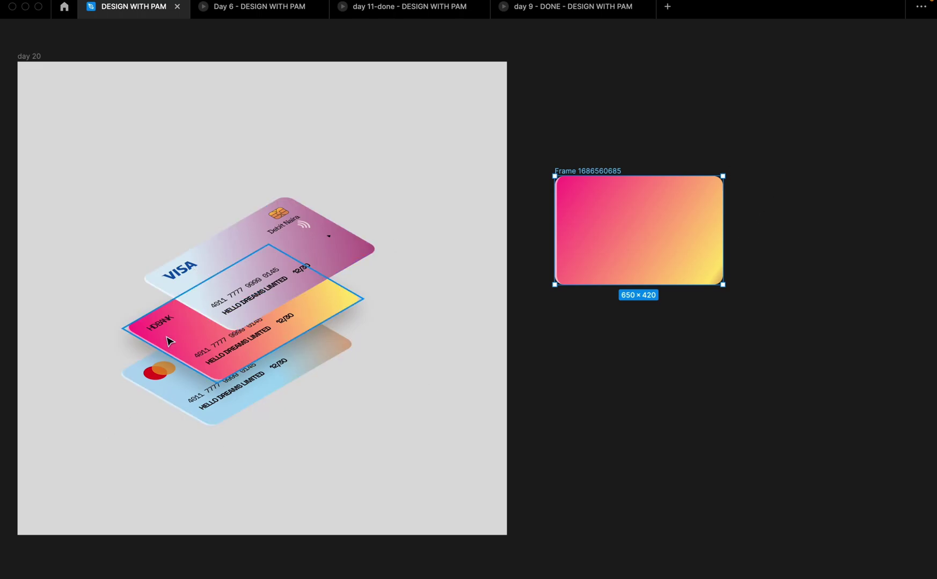
- Examine the VISA logo on the topmost reference card by selecting it, and clear the selection
{"action": "left_click", "coordinate": [182, 274]}
{"action": "double_click", "coordinate": [184, 275]}
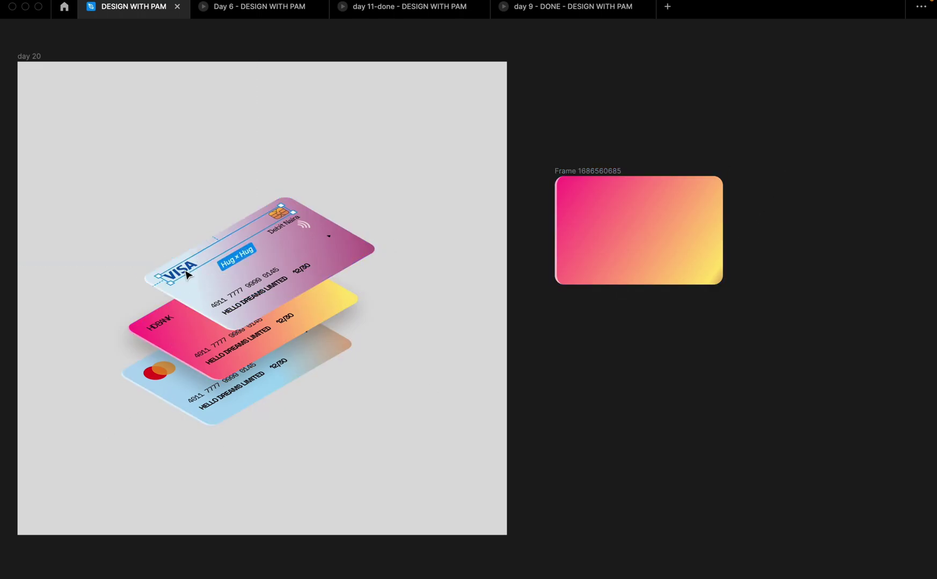
{"action": "double_click", "coordinate": [188, 272]}
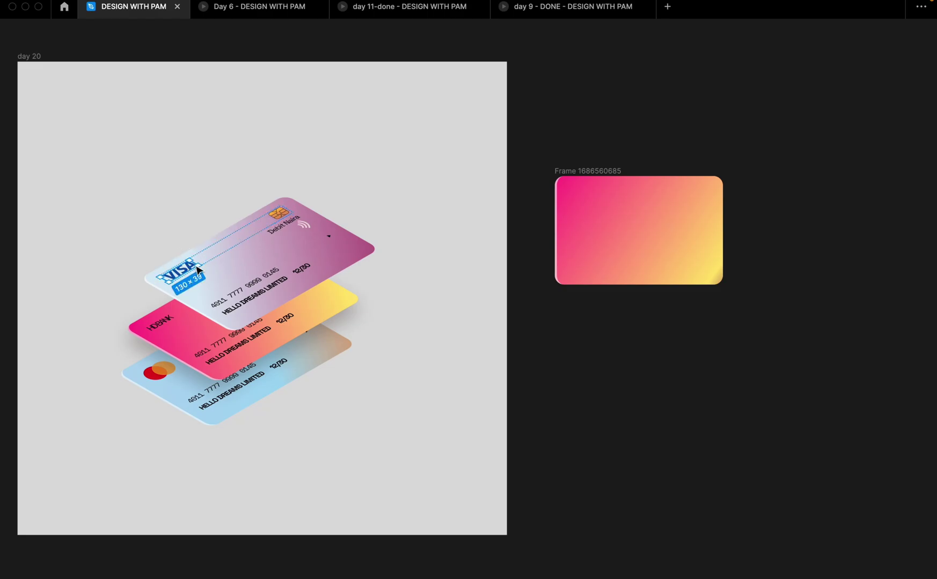
{"action": "left_click", "coordinate": [642, 159]}
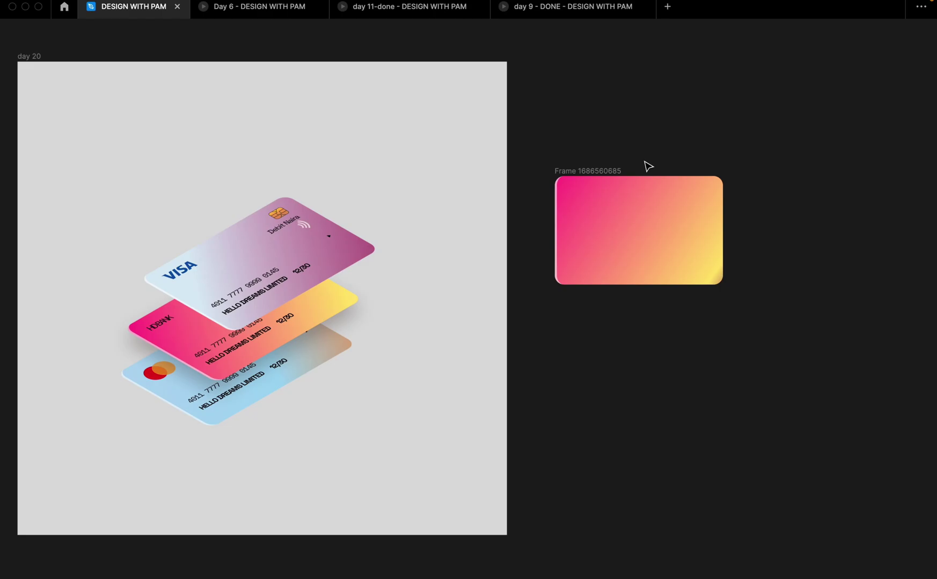
- Duplicate the pink-to-yellow reference card out of the day 20 frame and place the copy just below the new card frame
{"action": "left_click", "coordinate": [191, 352]}
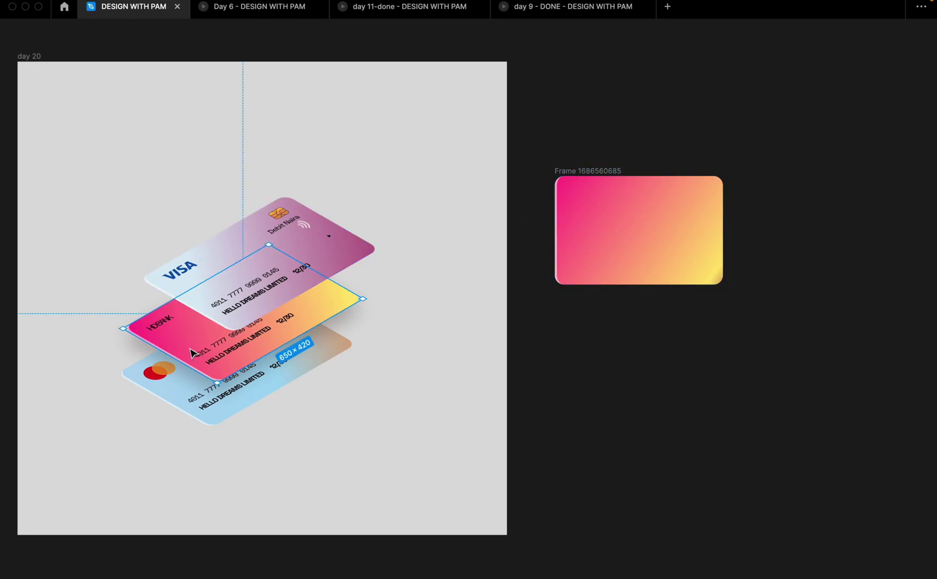
{"action": "left_click_drag", "start_coordinate": [192, 350], "coordinate": [630, 384]}
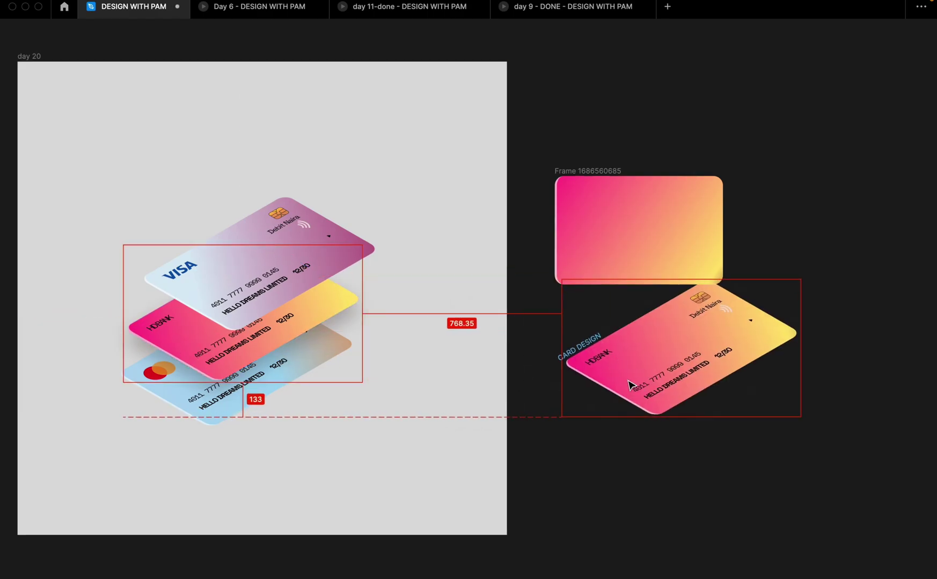
{"action": "scroll", "coordinate": [590, 302], "scroll_direction": "right", "scroll_amount": 5}
{"action": "key", "text": "shift+2"}
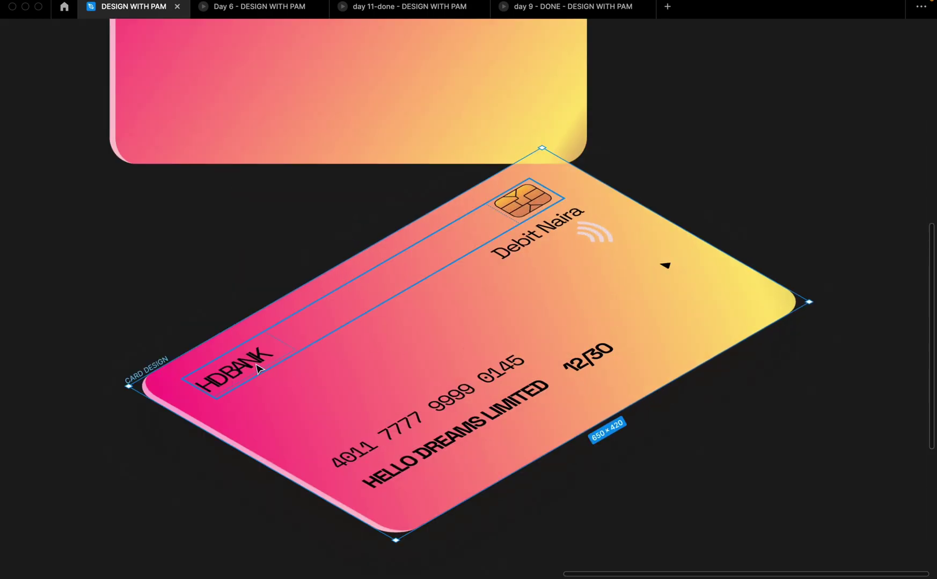
- Add the text HDBANK near the upper-left corner of the new card frame and show the interface again
{"action": "left_click", "coordinate": [233, 369]}
{"action": "scroll", "coordinate": [504, 383], "scroll_direction": "down", "scroll_amount": 6}
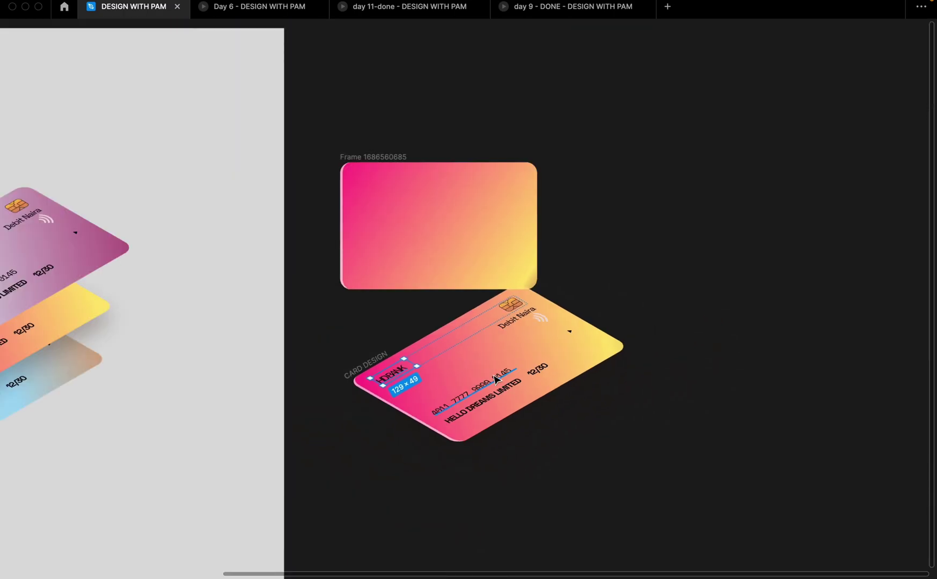
{"action": "scroll", "coordinate": [383, 202], "scroll_direction": "up", "scroll_amount": 4}
{"action": "left_click", "coordinate": [382, 203]}
{"action": "key", "text": "Escape"}
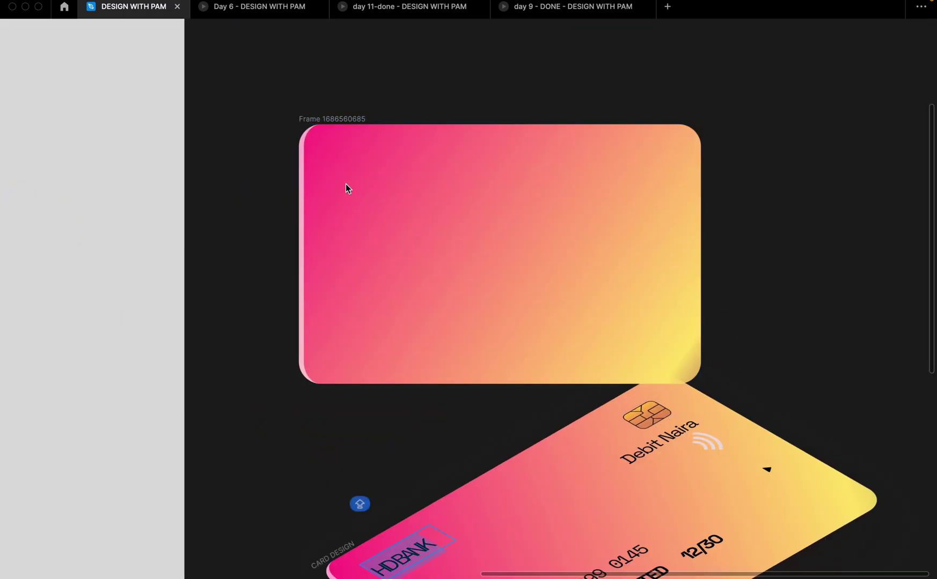
{"action": "type", "text": "HB"}
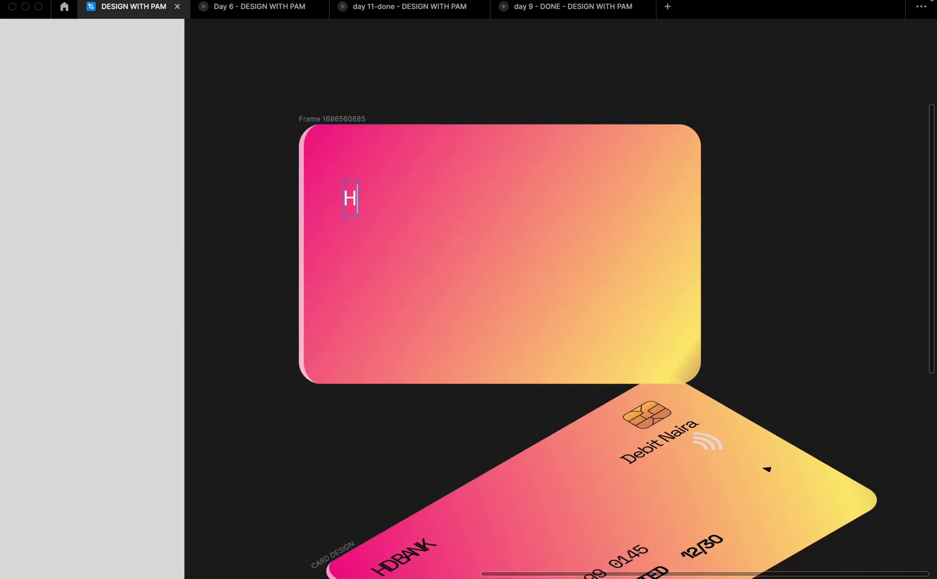
{"action": "key", "text": "BackSpace"}
{"action": "type", "text": "DBANK"}
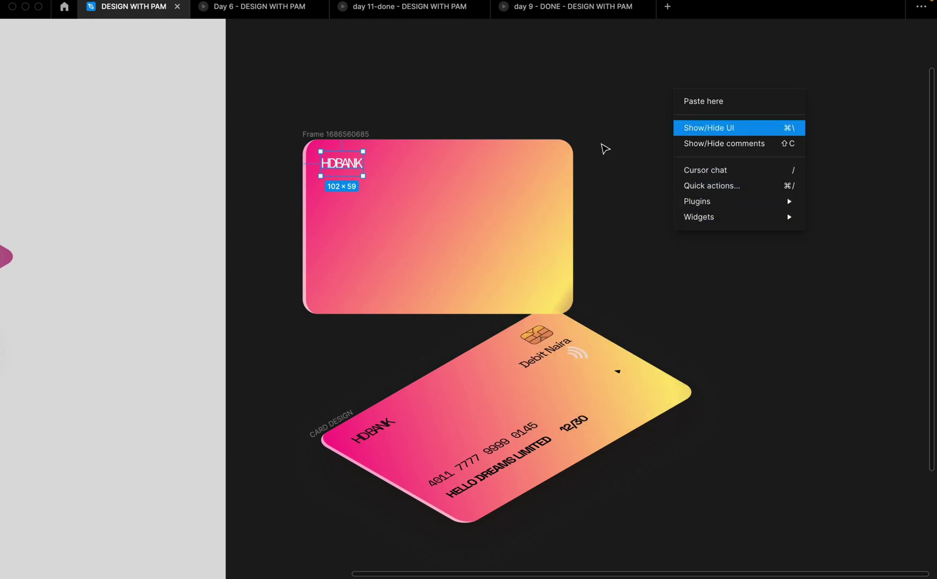
{"action": "key", "text": "super+backslash"}
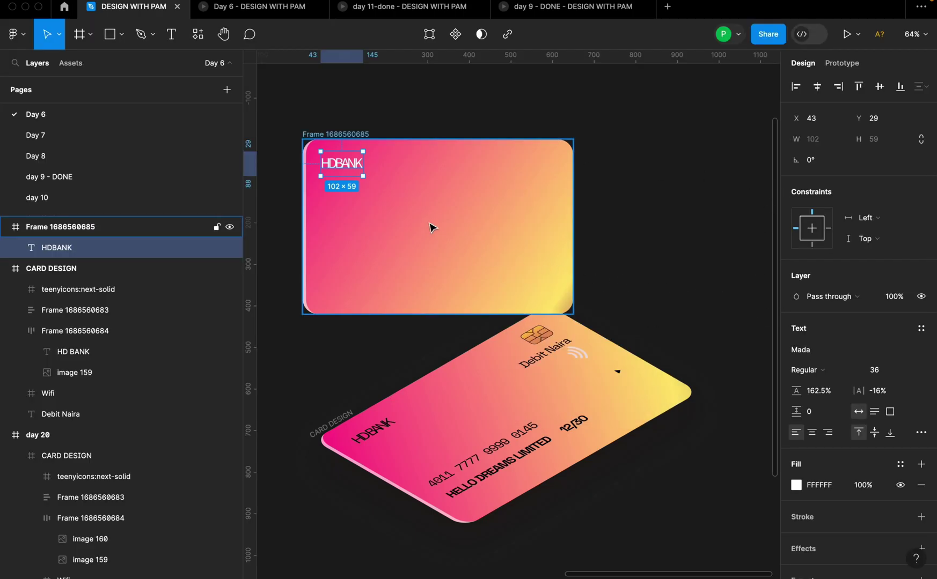
{"action": "scroll", "coordinate": [433, 226], "scroll_direction": "up", "scroll_amount": 2}
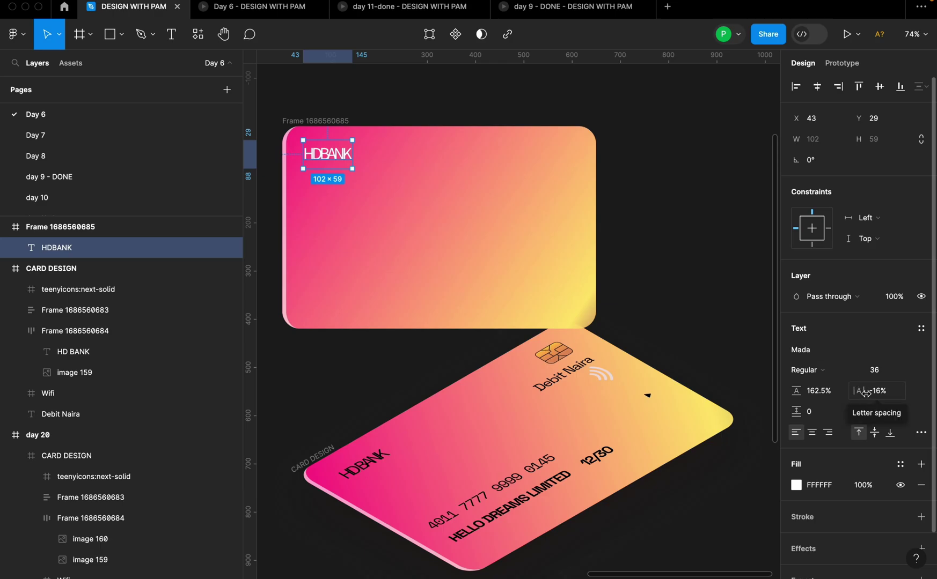
{"action": "scroll", "coordinate": [284, 145], "scroll_direction": "up", "scroll_amount": 5}
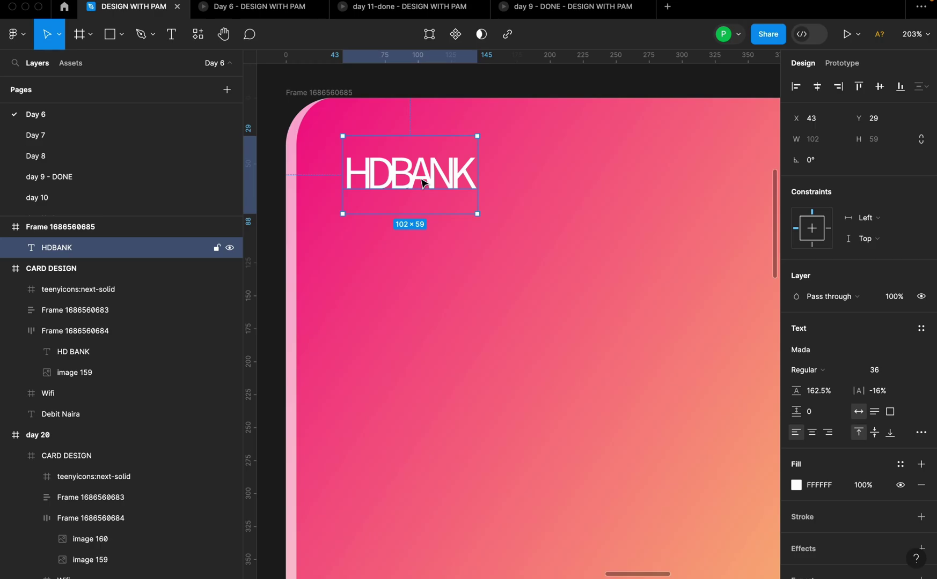
{"action": "scroll", "coordinate": [424, 184], "scroll_direction": "down", "scroll_amount": 5}
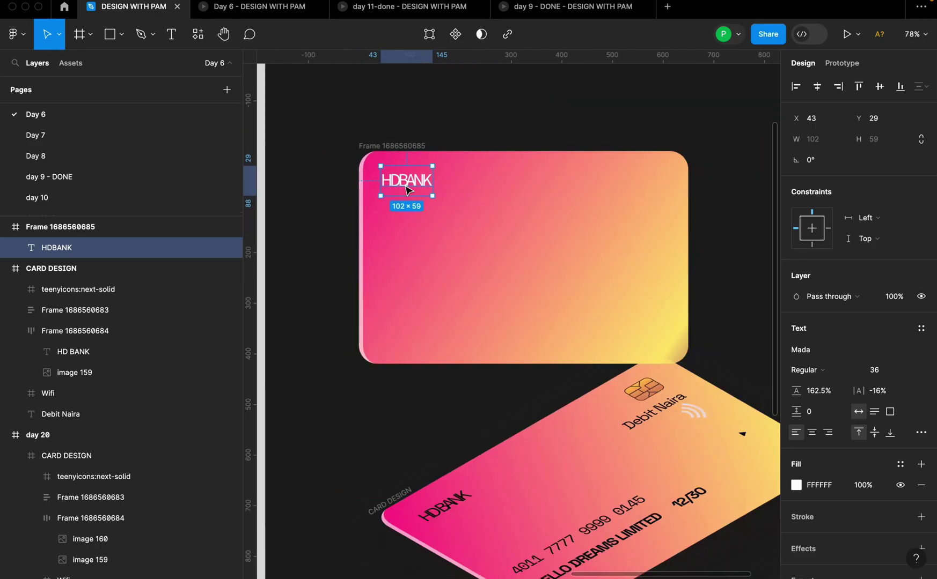
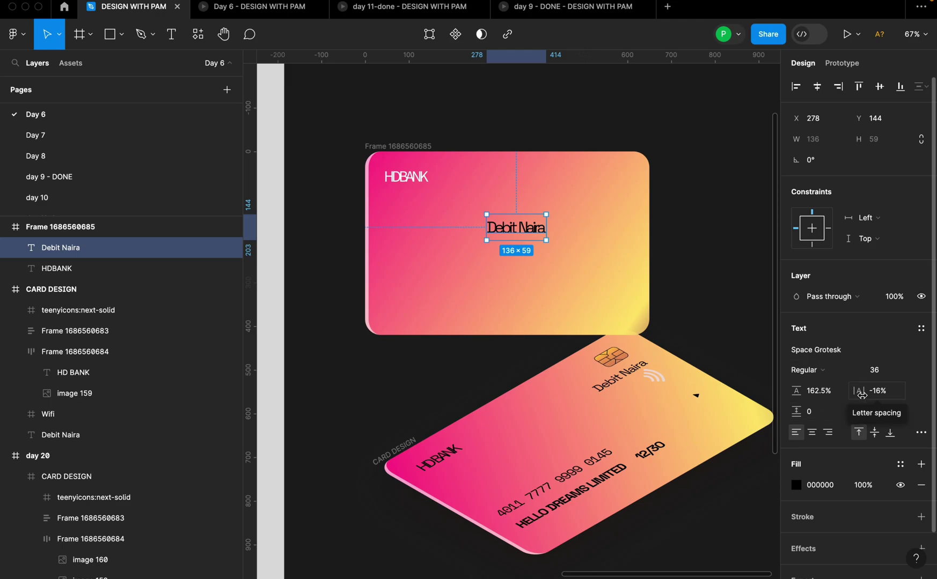
- Set the Debit Naira text's letter spacing to -6% and move it toward the card's upper right, to about X 416, Y 119
{"action": "left_click_drag", "start_coordinate": [862, 394], "coordinate": [875, 400]}
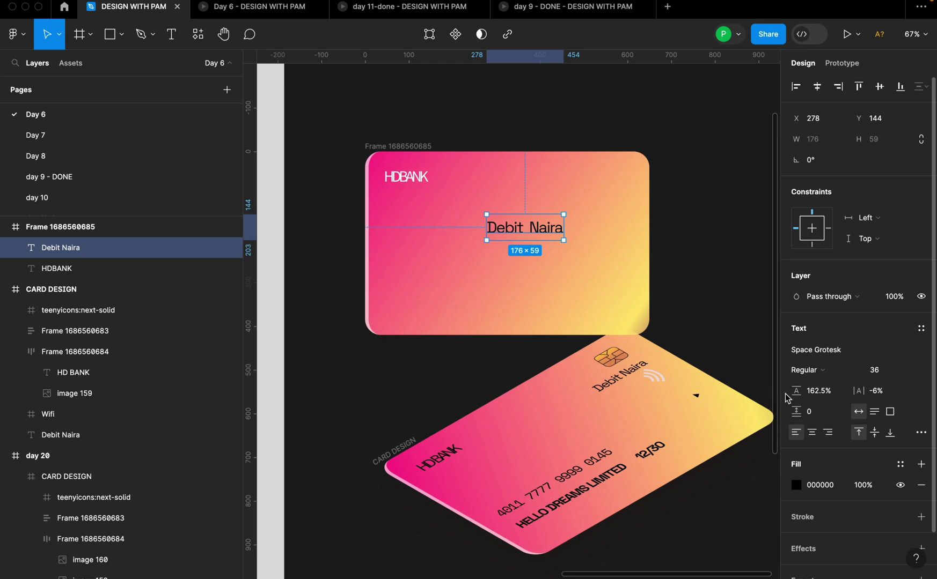
{"action": "left_click_drag", "start_coordinate": [528, 232], "coordinate": [589, 221]}
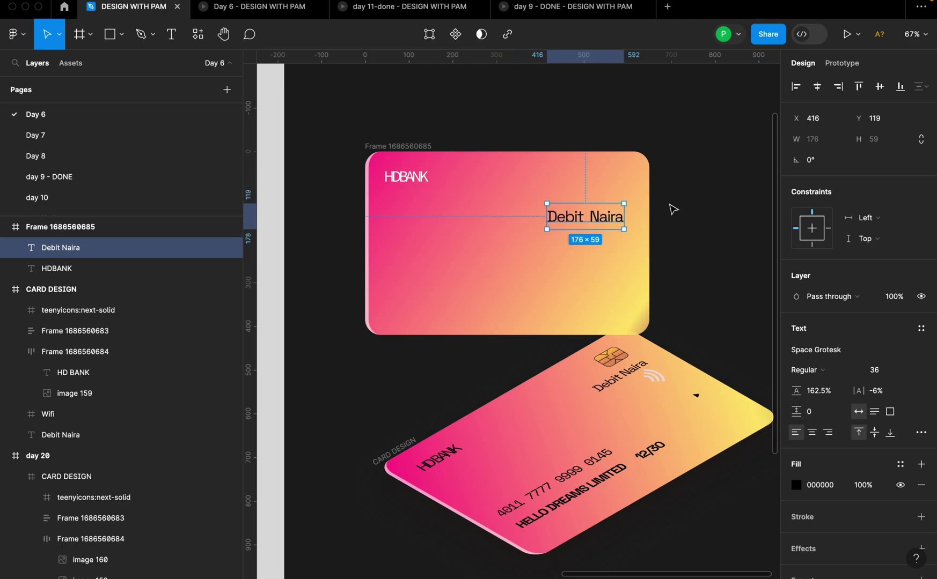
- Examine the chip image on the duplicated reference card by selecting it and comparing it with the new card
{"action": "left_click", "coordinate": [506, 241]}
{"action": "scroll", "coordinate": [505, 241], "scroll_direction": "down", "scroll_amount": 3}
{"action": "scroll", "coordinate": [588, 403], "scroll_direction": "up", "scroll_amount": 1}
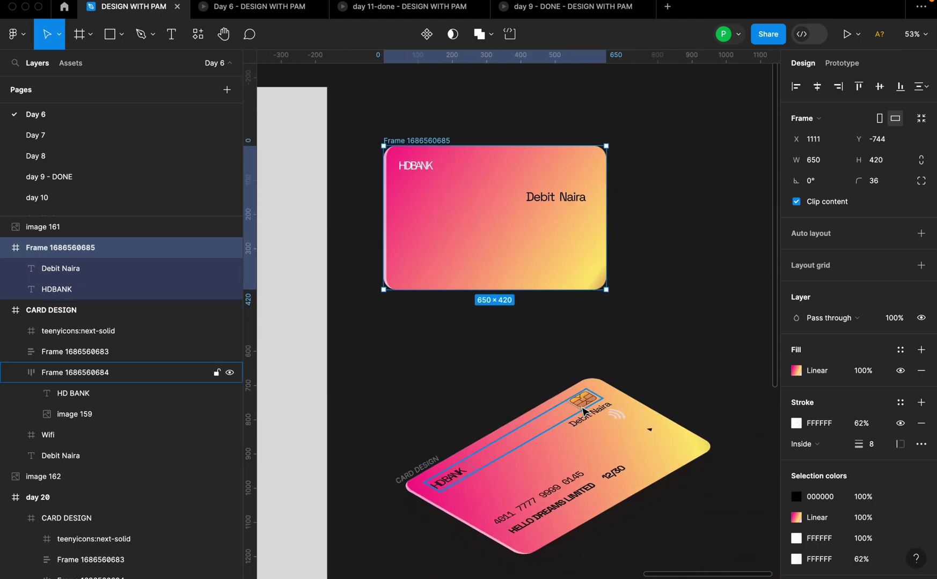
{"action": "scroll", "coordinate": [589, 406], "scroll_direction": "up", "scroll_amount": 3}
{"action": "double_click", "coordinate": [589, 404]}
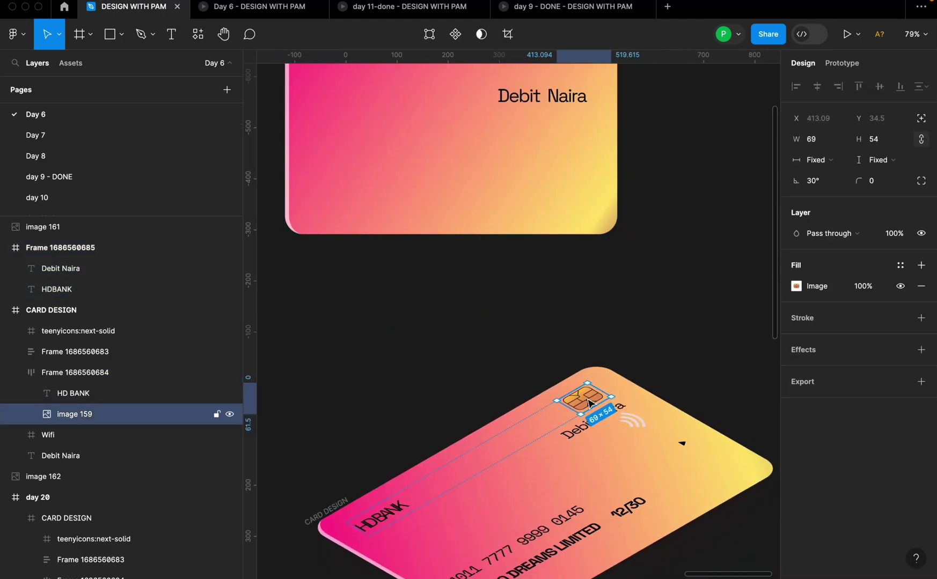
{"action": "scroll", "coordinate": [589, 404], "scroll_direction": "down", "scroll_amount": 2}
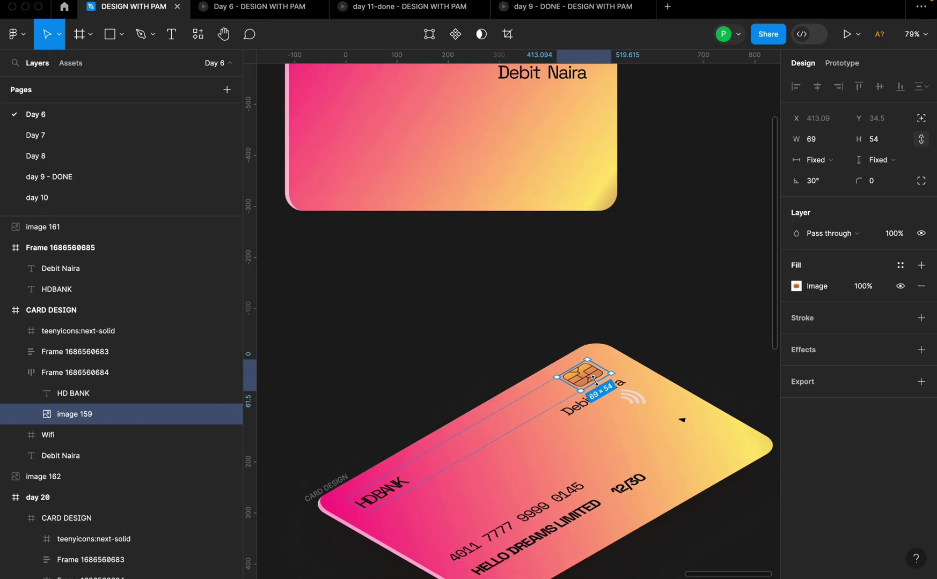
{"action": "scroll", "coordinate": [594, 380], "scroll_direction": "down", "scroll_amount": 5}
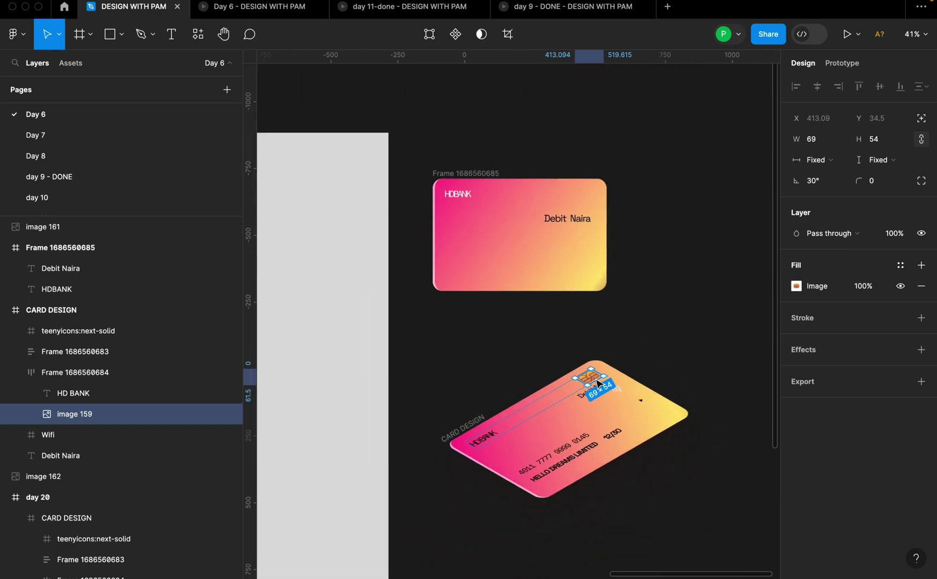
{"action": "scroll", "coordinate": [545, 427], "scroll_direction": "down", "scroll_amount": 5}
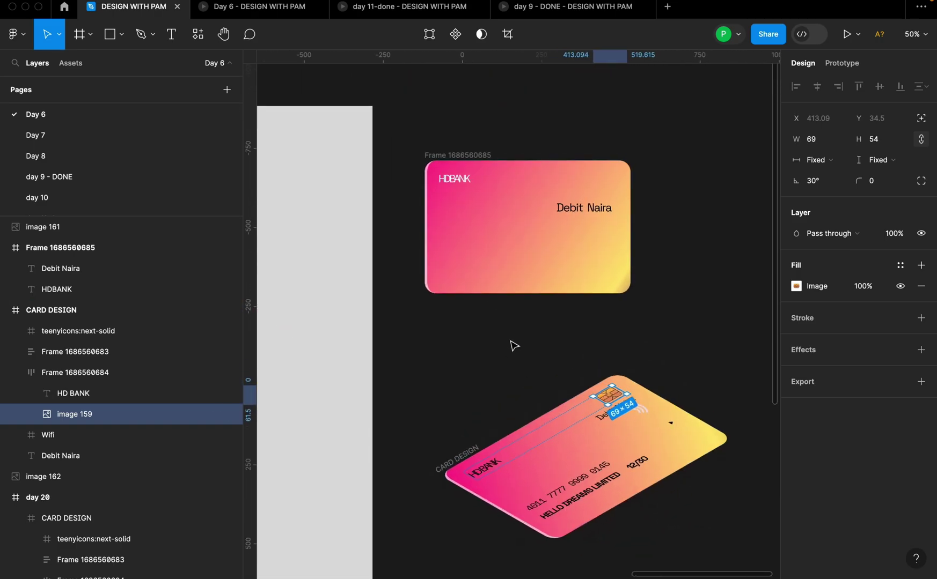
- Move the standalone chip image with the white background beside the new card frame, to about X 1842, Y -717
{"action": "left_click", "coordinate": [291, 332]}
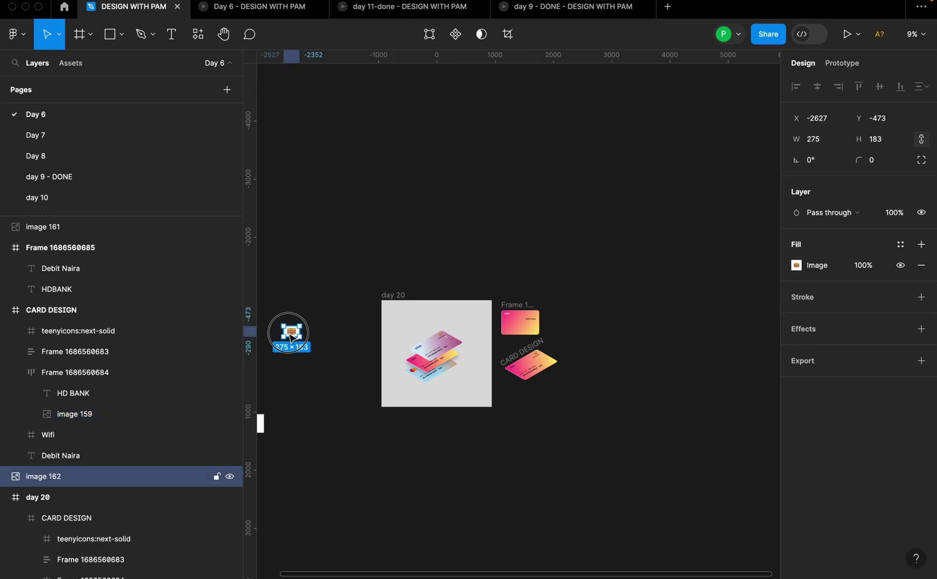
{"action": "left_click_drag", "start_coordinate": [408, 310], "coordinate": [571, 324]}
{"action": "scroll", "coordinate": [571, 332], "scroll_direction": "up", "scroll_amount": 5}
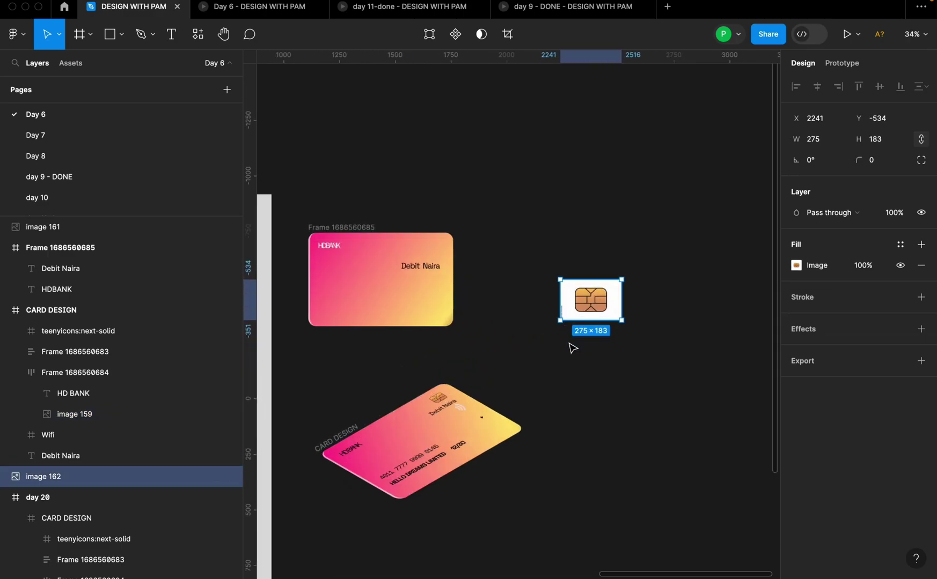
{"action": "left_click_drag", "start_coordinate": [487, 261], "coordinate": [625, 317]}
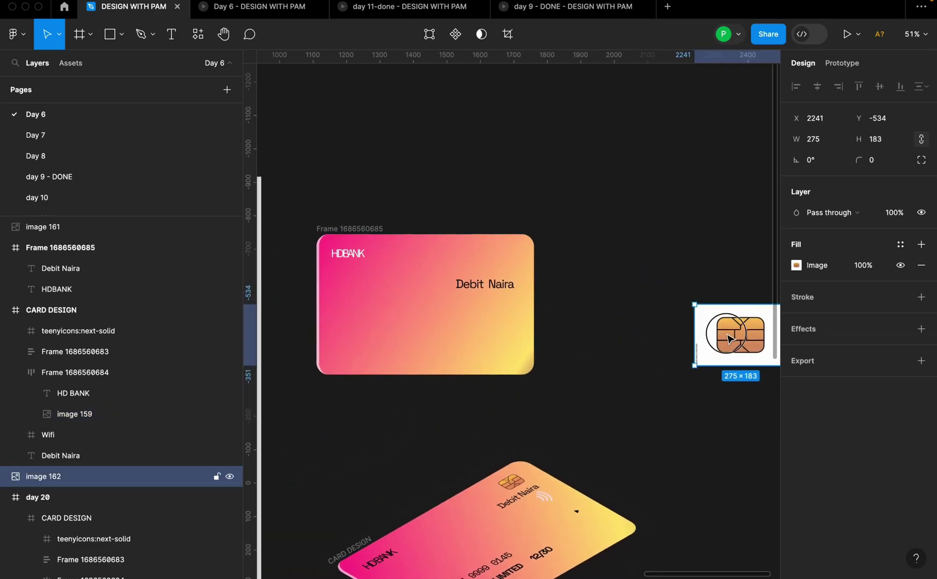
{"action": "left_click_drag", "start_coordinate": [722, 335], "coordinate": [593, 276]}
- Remove the chip image's white background with the Remove BG plugin
{"action": "right_click", "coordinate": [616, 276]}
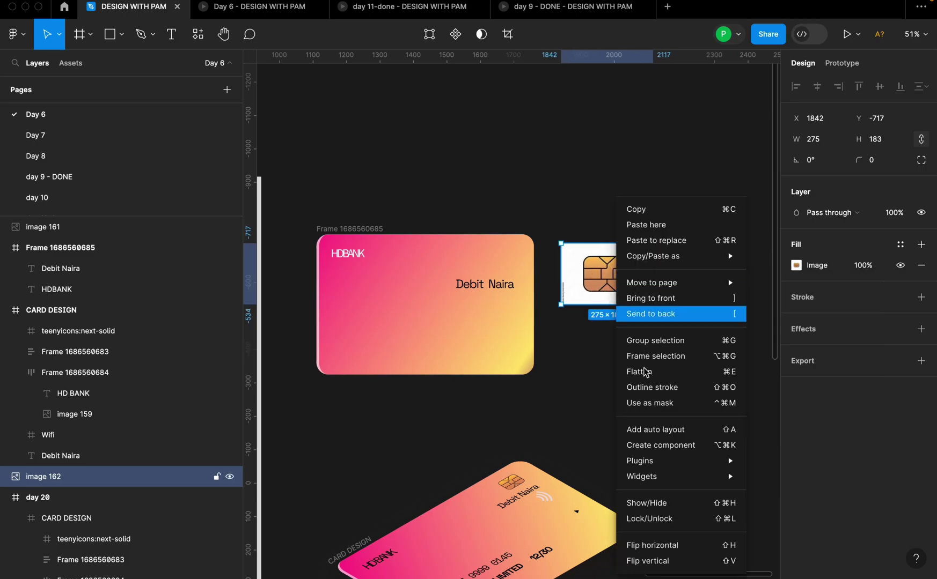
{"action": "mouse_move", "coordinate": [639, 483]}
{"action": "mouse_move", "coordinate": [652, 465]}
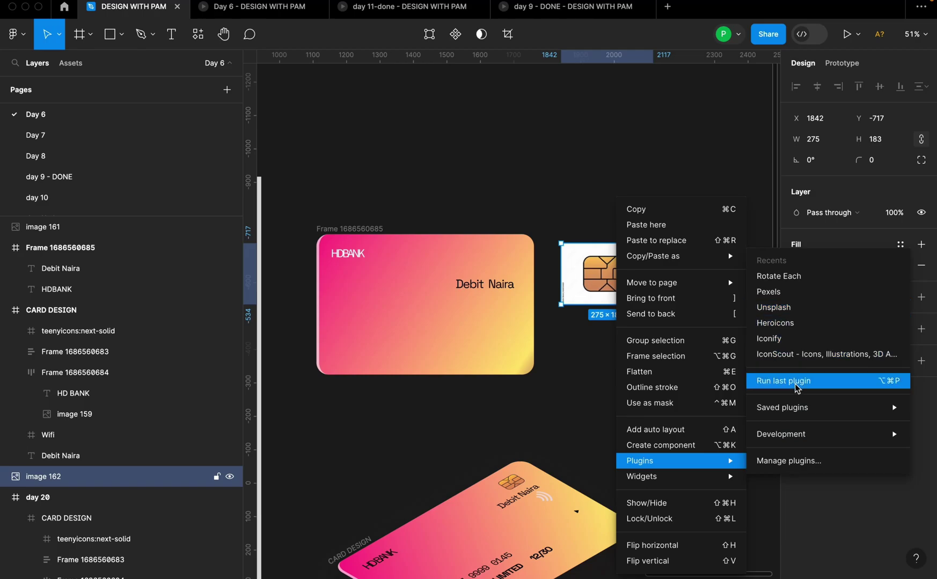
{"action": "mouse_move", "coordinate": [792, 409]}
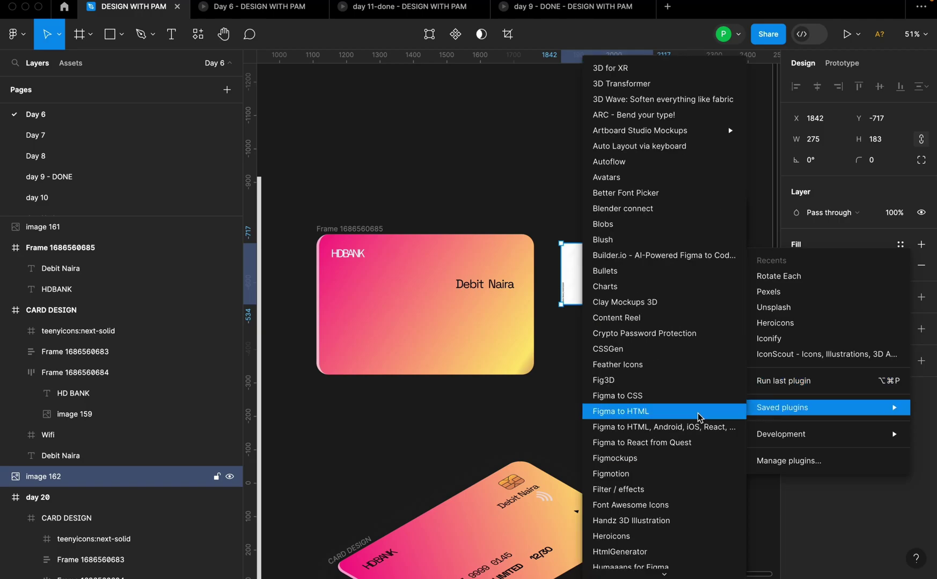
{"action": "scroll", "coordinate": [697, 417], "scroll_direction": "down", "scroll_amount": 5}
{"action": "scroll", "coordinate": [665, 434], "scroll_direction": "down", "scroll_amount": 3}
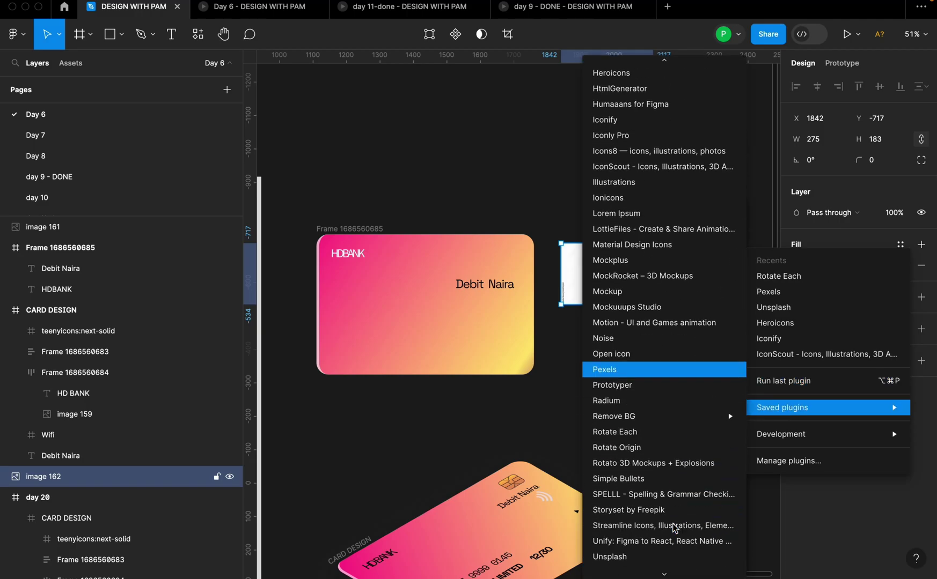
{"action": "mouse_move", "coordinate": [675, 414]}
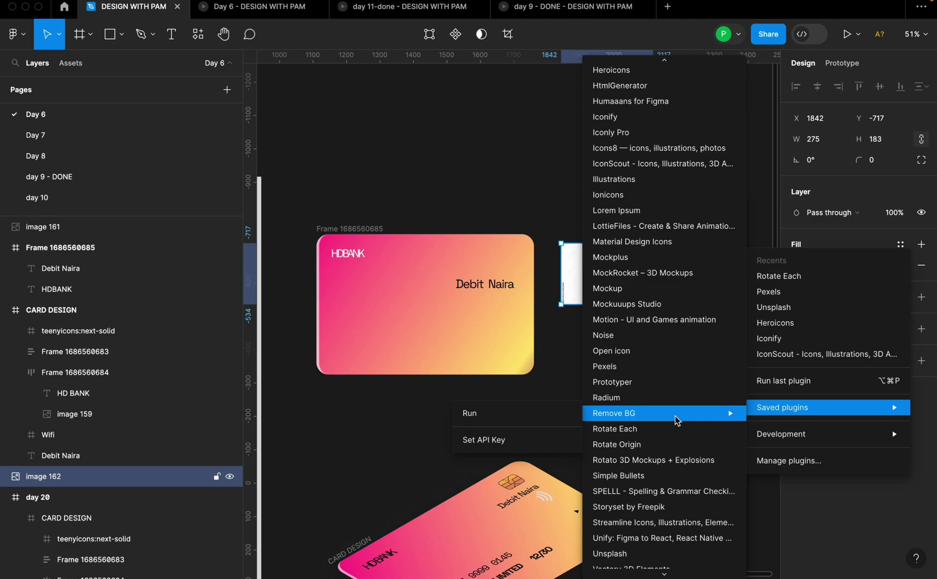
{"action": "left_click", "coordinate": [560, 416]}
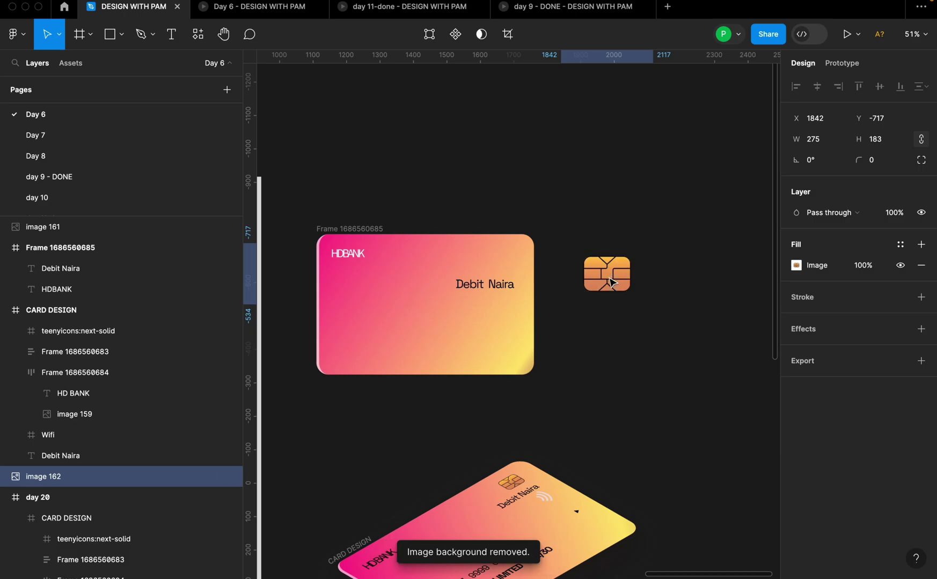
- Place the chip image inside the new card above Debit Naira and scale it down to about 129 × 86
{"action": "left_click_drag", "start_coordinate": [611, 281], "coordinate": [491, 271]}
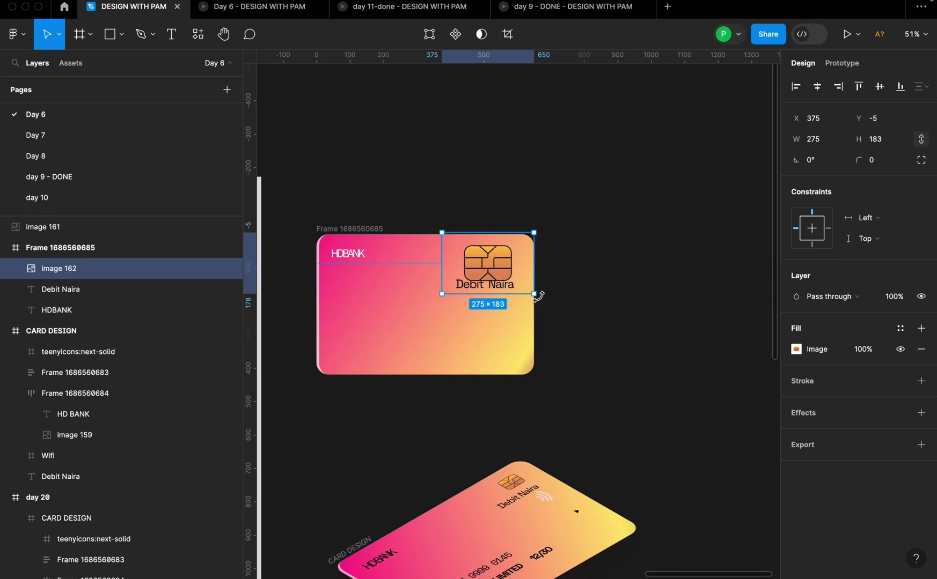
{"action": "key", "text": "k"}
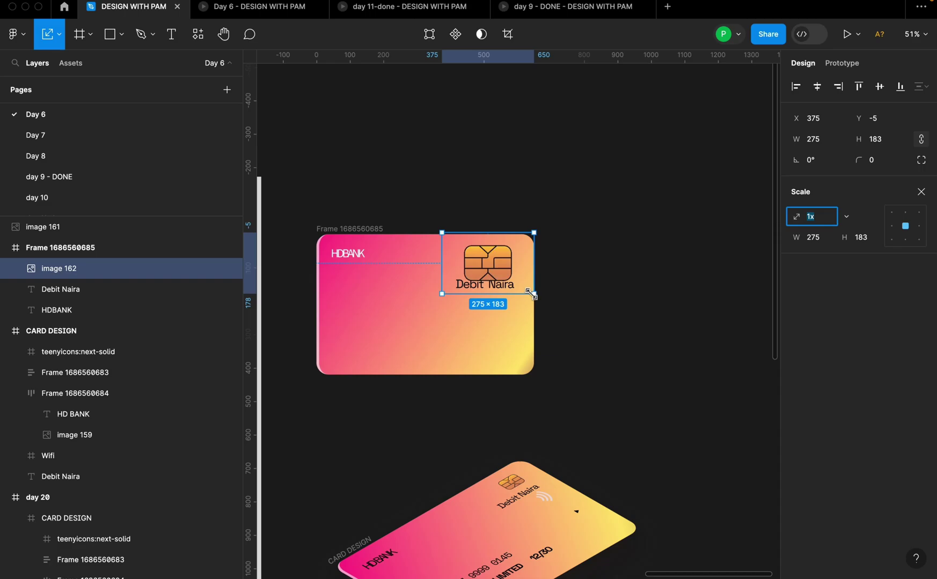
{"action": "left_click_drag", "start_coordinate": [531, 294], "coordinate": [498, 263]}
- Crop the chip image closely around the chip to 80 × 64 and close the image settings
{"action": "double_click", "coordinate": [499, 267]}
{"action": "scroll", "coordinate": [544, 226], "scroll_direction": "right", "scroll_amount": 2}
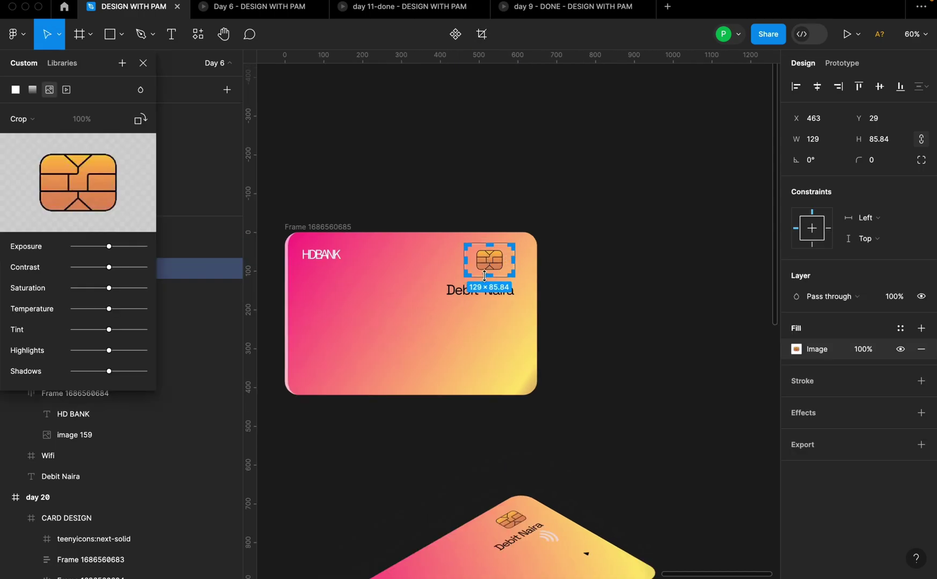
{"action": "scroll", "coordinate": [483, 263], "scroll_direction": "up", "scroll_amount": 10}
{"action": "scroll", "coordinate": [340, 213], "scroll_direction": "down", "scroll_amount": 5}
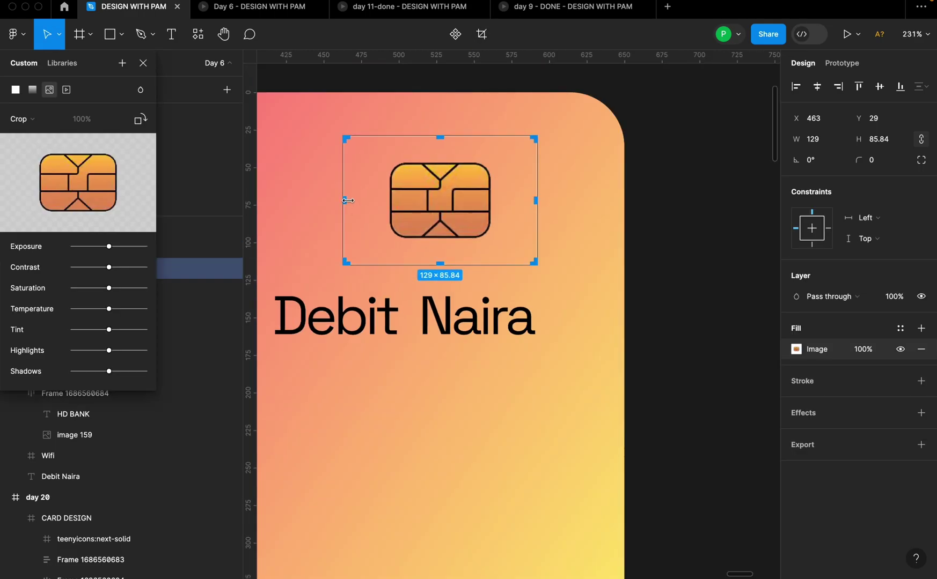
{"action": "left_click_drag", "start_coordinate": [343, 200], "coordinate": [385, 190]}
{"action": "left_click_drag", "start_coordinate": [536, 200], "coordinate": [500, 200]}
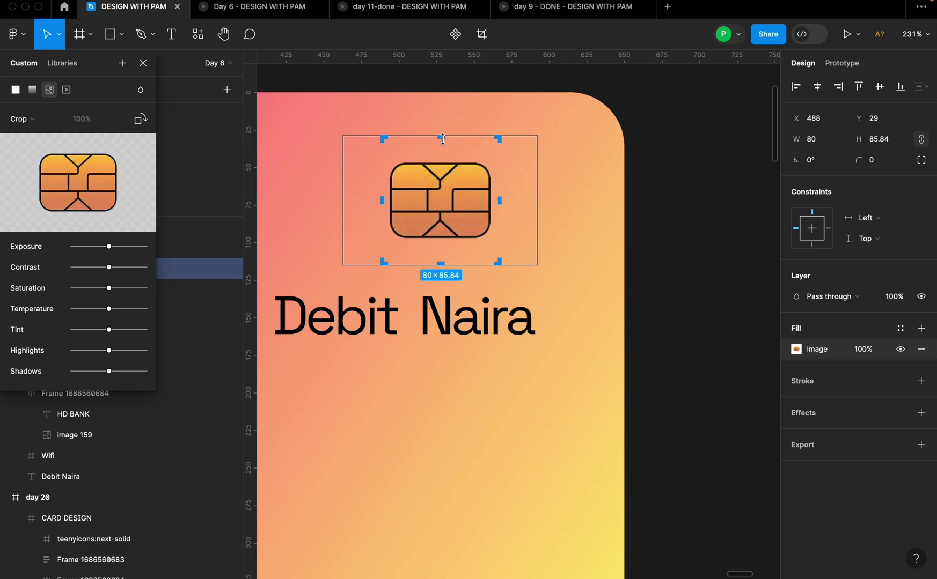
{"action": "left_click_drag", "start_coordinate": [441, 139], "coordinate": [443, 152]}
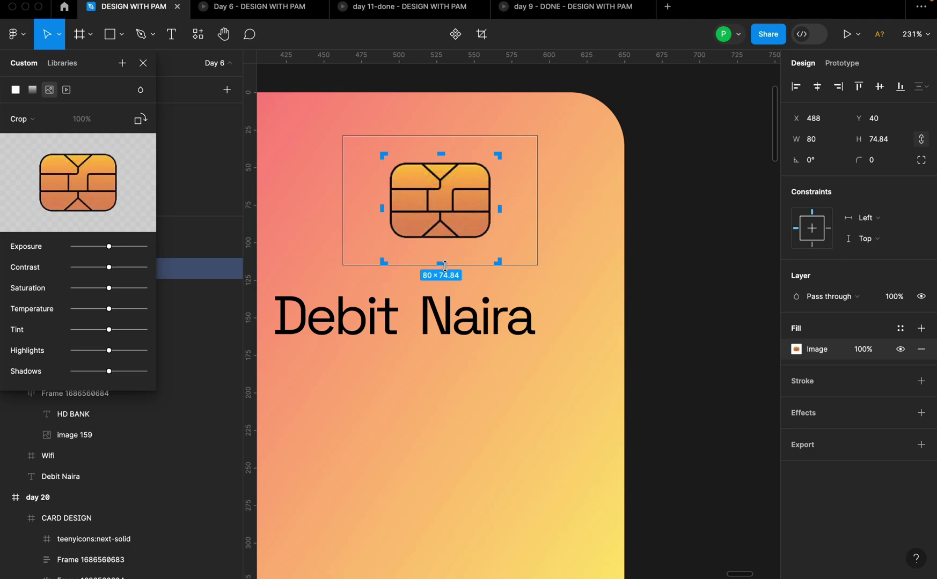
{"action": "left_click_drag", "start_coordinate": [445, 264], "coordinate": [451, 249]}
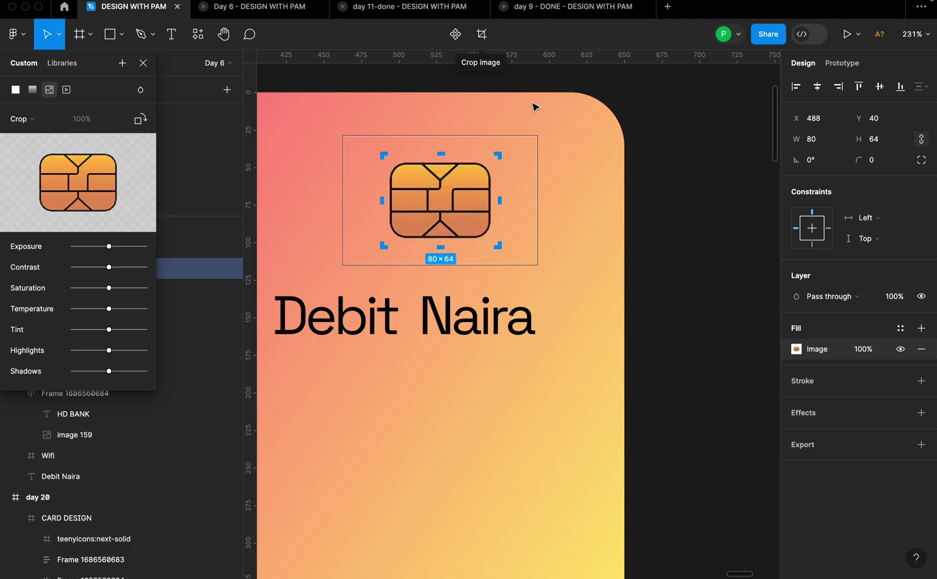
{"action": "key", "text": "Escape"}
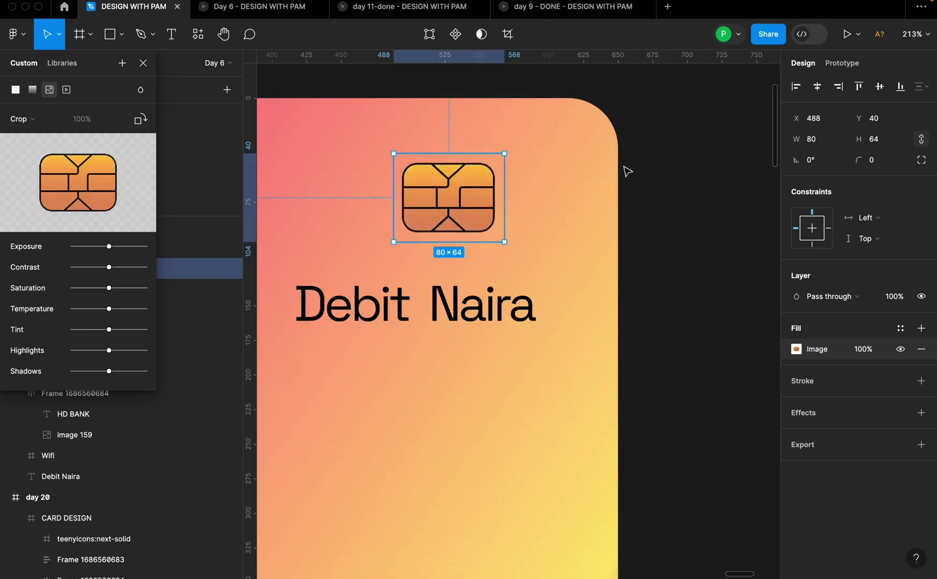
{"action": "scroll", "coordinate": [628, 176], "scroll_direction": "down", "scroll_amount": 10}
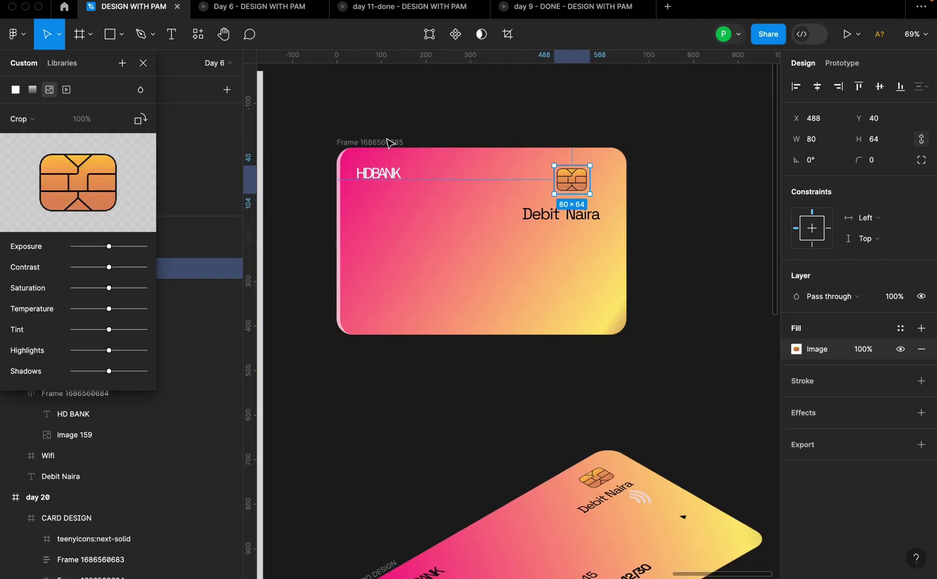
{"action": "left_click", "coordinate": [143, 63]}
- Combine the HDBANK text and the chip image into a horizontal auto layout row and centre it horizontally in the card
{"action": "left_click", "coordinate": [403, 142]}
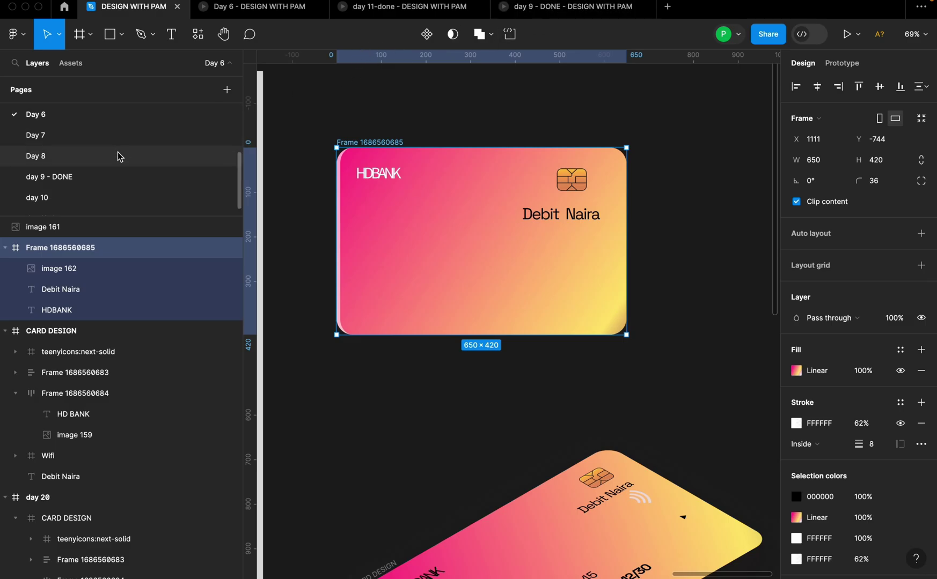
{"action": "left_click", "coordinate": [572, 180]}
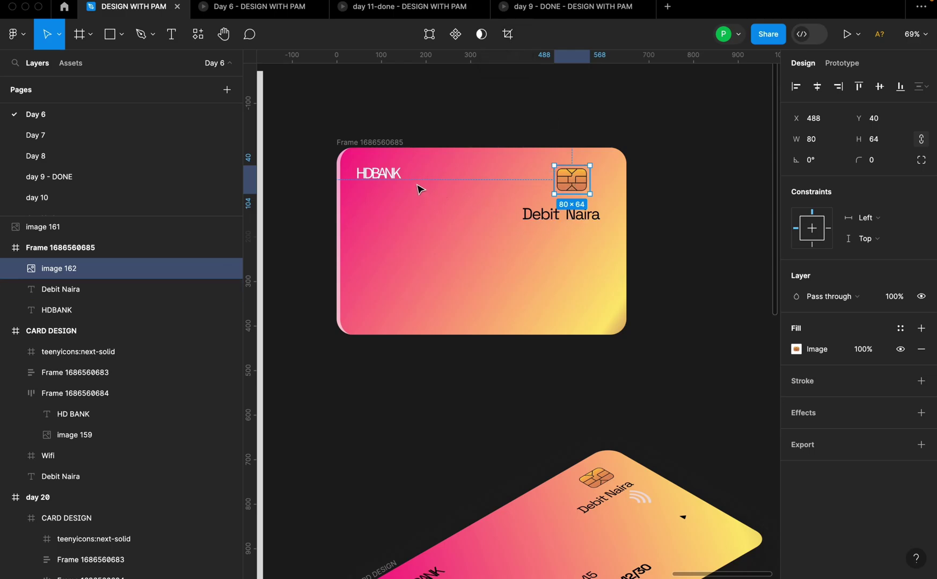
{"action": "left_click", "coordinate": [388, 180], "text": "shift"}
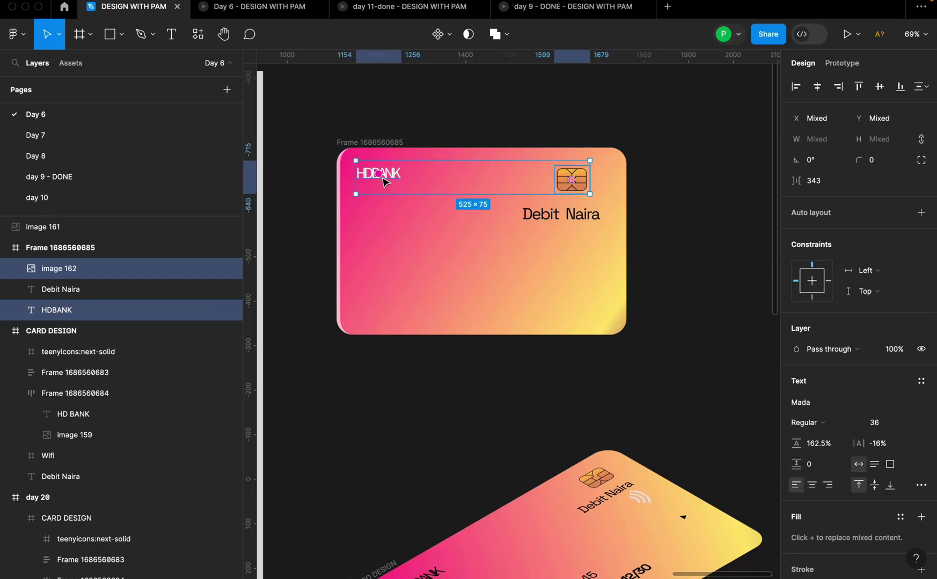
{"action": "key", "text": "shift+a"}
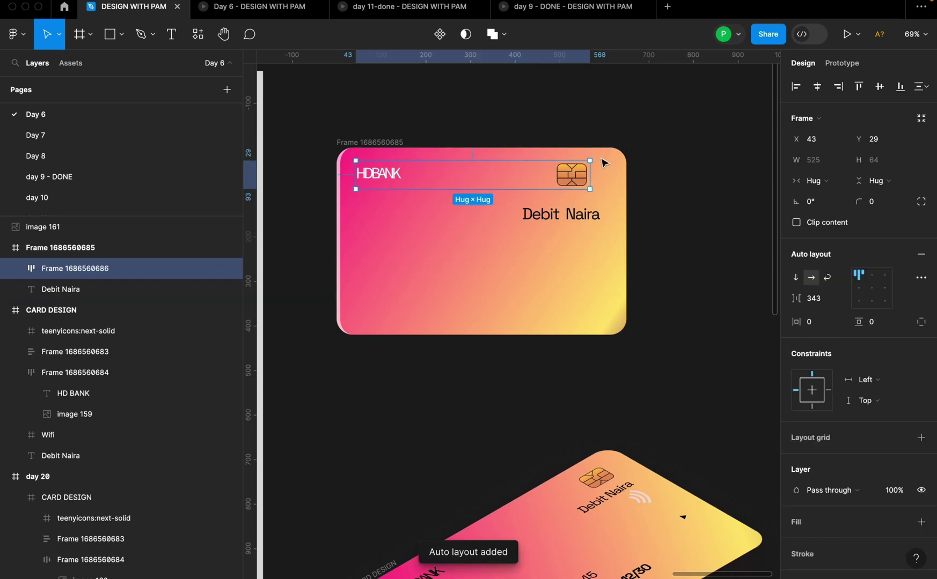
{"action": "scroll", "coordinate": [499, 180], "scroll_direction": "up", "scroll_amount": 1}
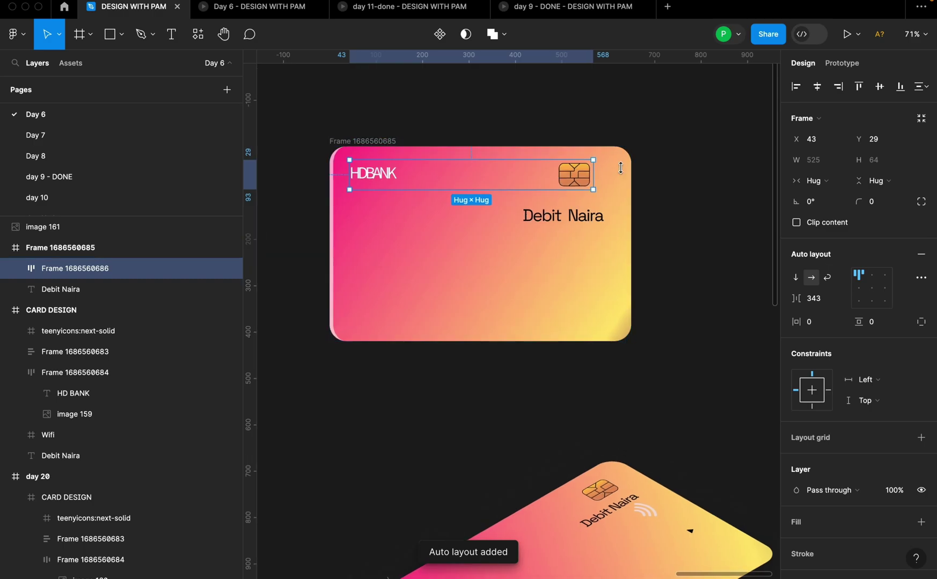
{"action": "left_click", "coordinate": [816, 87]}
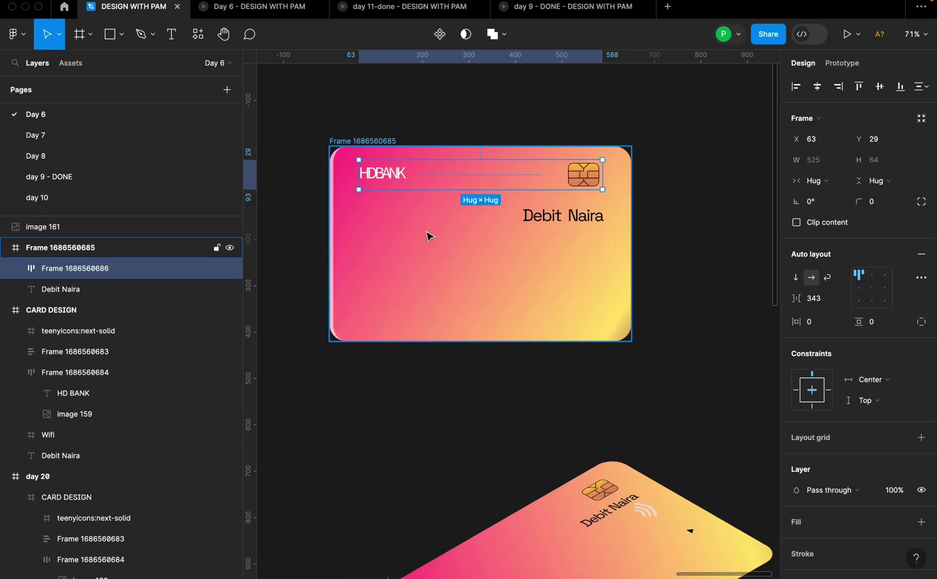
- Nudge the HDBANK and chip row to X 64, Y 32 while checking its distances to the card edges
{"action": "scroll", "coordinate": [428, 236], "scroll_direction": "down", "scroll_amount": 3}
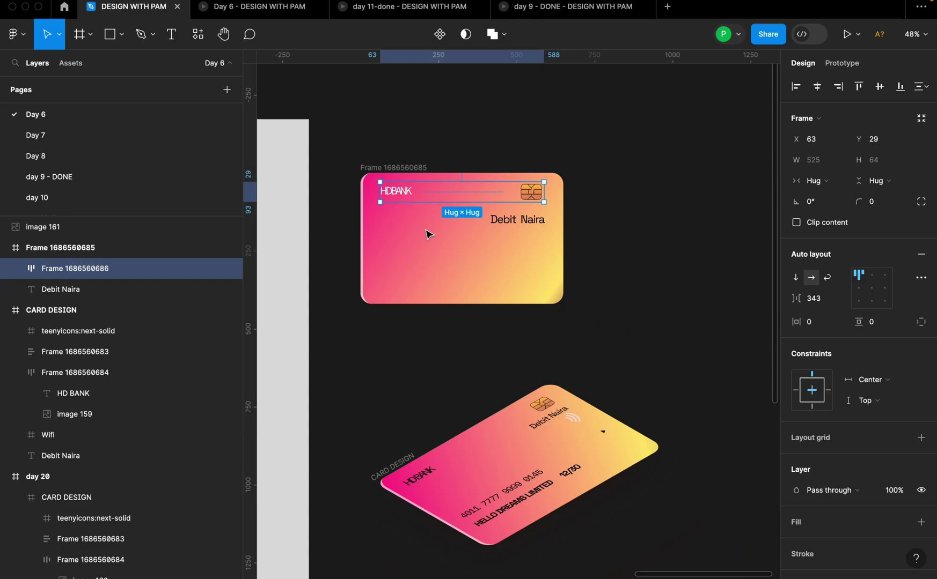
{"action": "left_click", "coordinate": [435, 470]}
{"action": "scroll", "coordinate": [429, 172], "scroll_direction": "up", "scroll_amount": 4}
{"action": "left_click", "coordinate": [389, 235]}
{"action": "key", "text": "alt"}
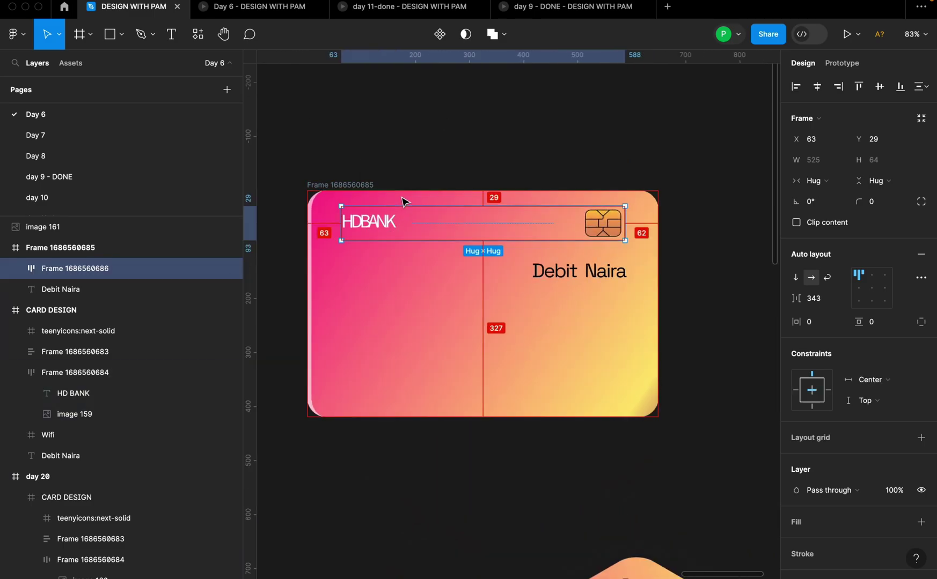
{"action": "key", "text": "Down"}
{"action": "key", "text": "Down"}
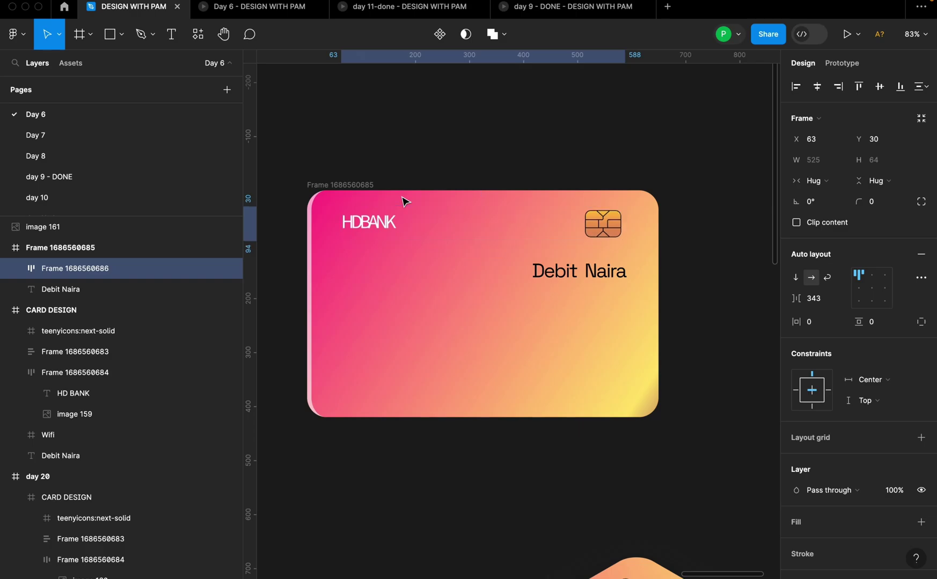
{"action": "key", "text": "Down"}
{"action": "key", "text": "alt"}
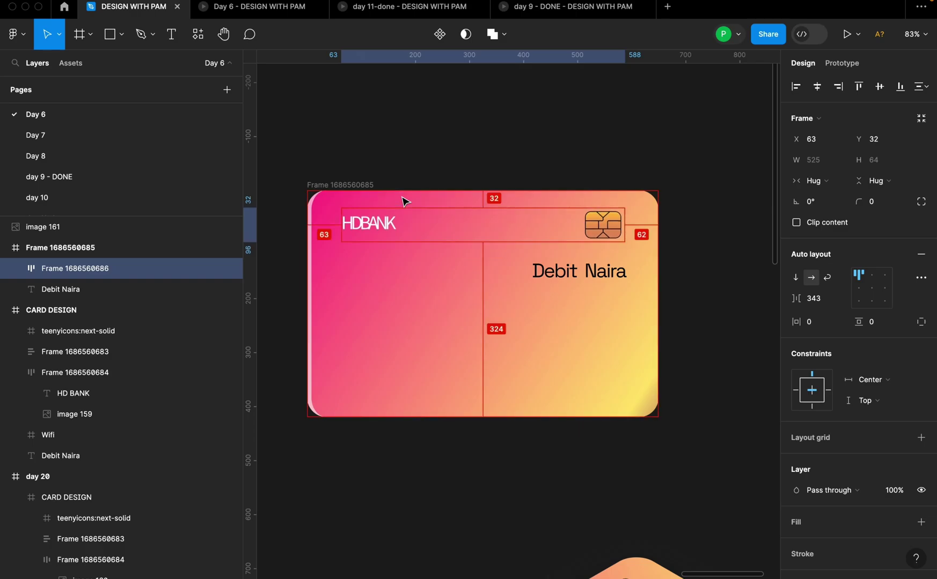
{"action": "key", "text": "Right"}
{"action": "key", "text": "alt"}
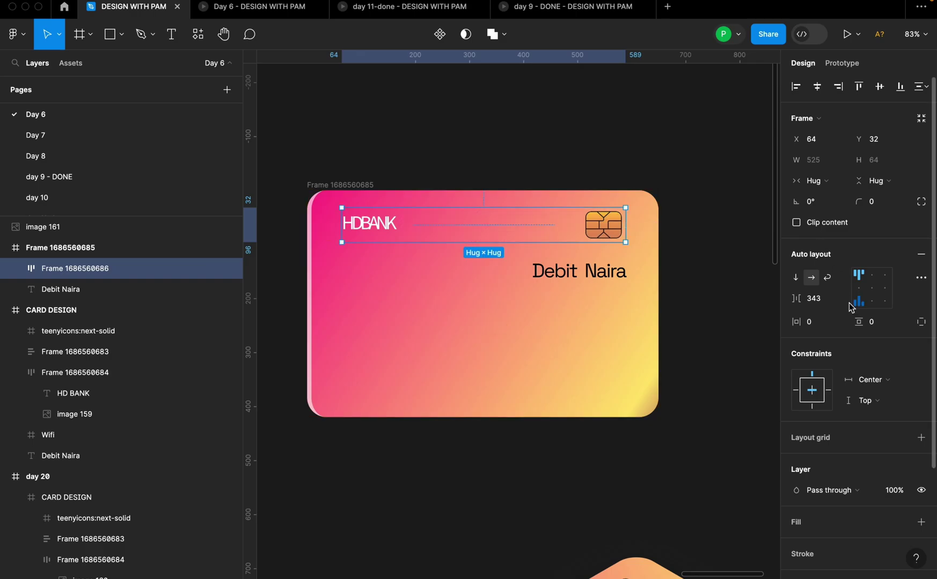
- Set the gap between HDBANK and the chip to 342 and centre the row horizontally in the card
{"action": "left_click", "coordinate": [830, 298]}
{"action": "type", "text": "3"}
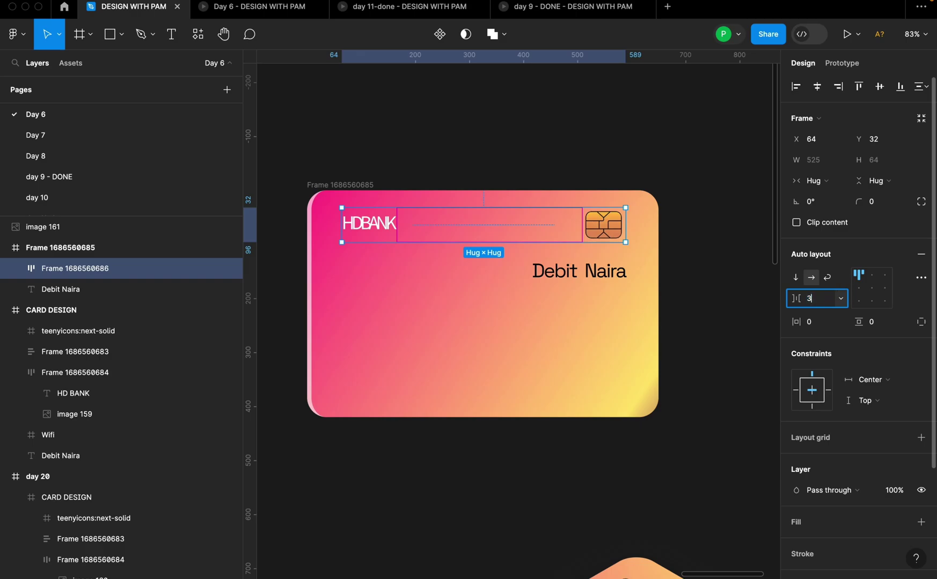
{"action": "type", "text": "42"}
{"action": "key", "text": "Return"}
{"action": "key", "text": "alt"}
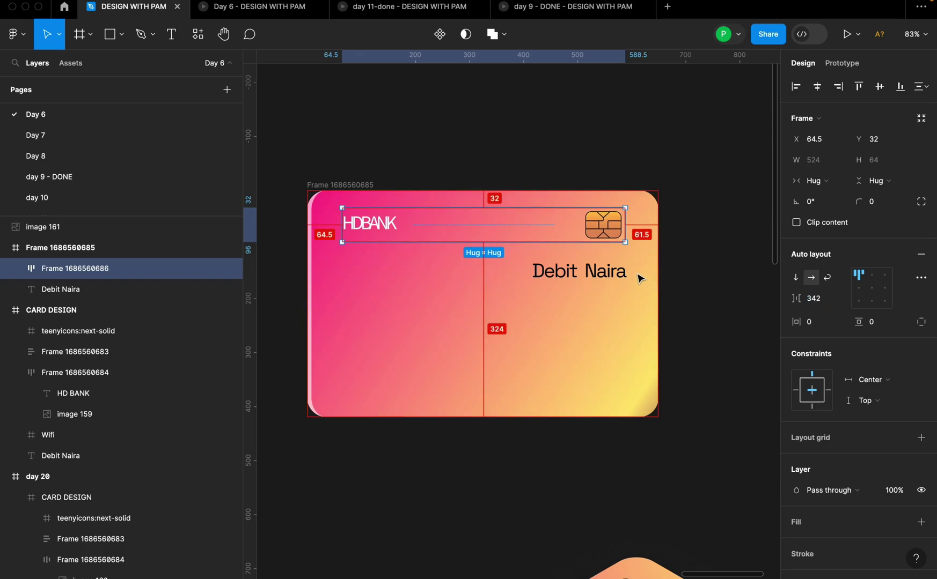
{"action": "left_click", "coordinate": [817, 86]}
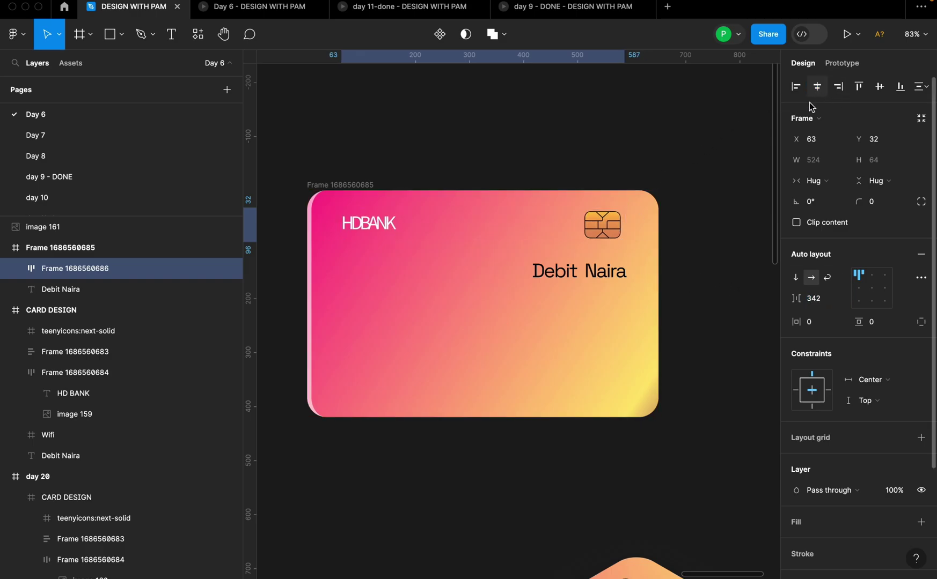
{"action": "left_click", "coordinate": [508, 168]}
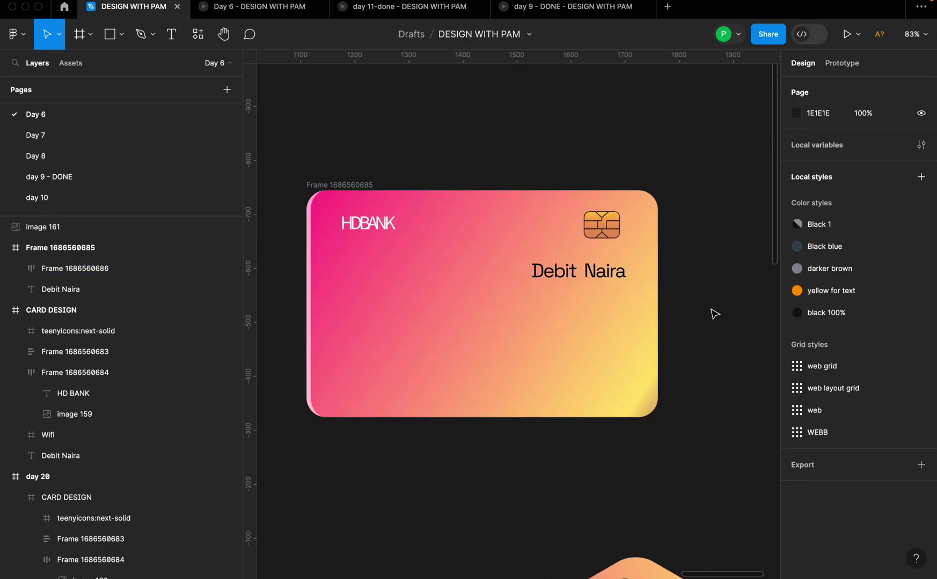
- Move the Debit Naira text up beneath the chip and set its font size to 28
{"action": "left_click", "coordinate": [622, 284]}
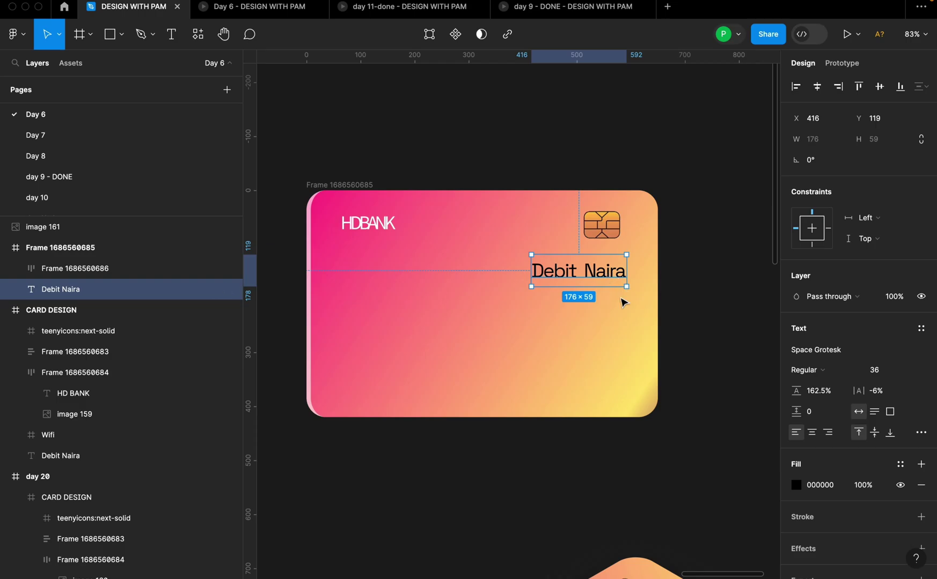
{"action": "left_click_drag", "start_coordinate": [578, 274], "coordinate": [593, 253]}
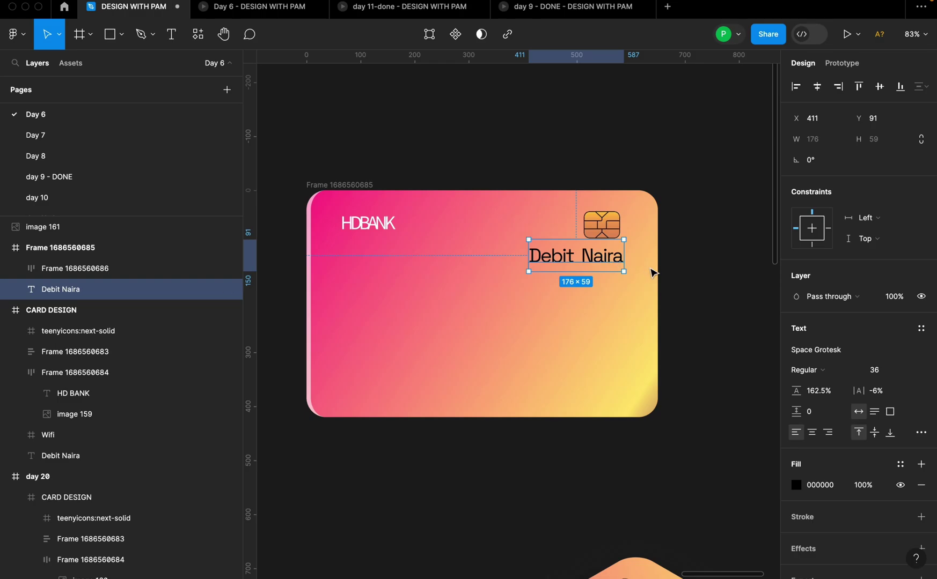
{"action": "left_click", "coordinate": [908, 371]}
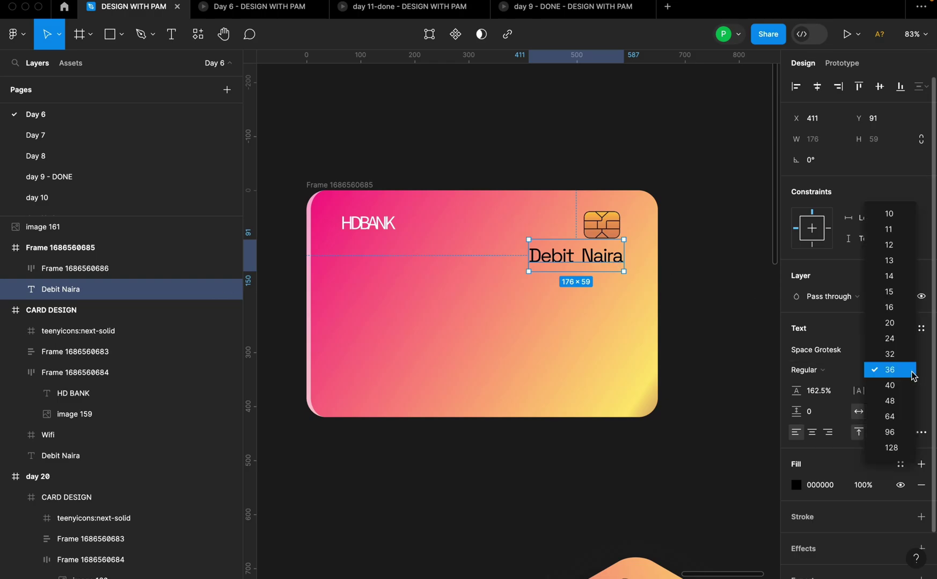
{"action": "left_click", "coordinate": [891, 338]}
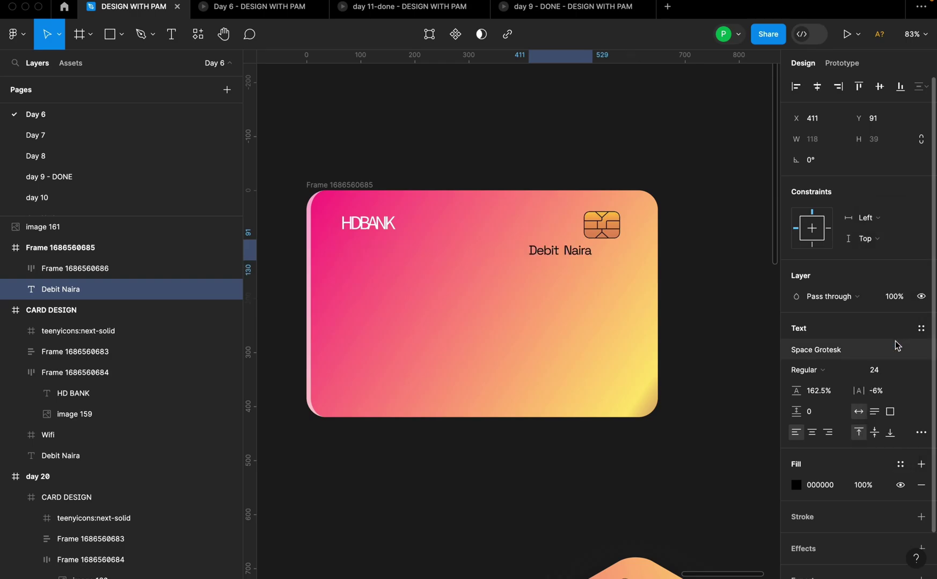
{"action": "left_click", "coordinate": [887, 371]}
{"action": "type", "text": "2"}
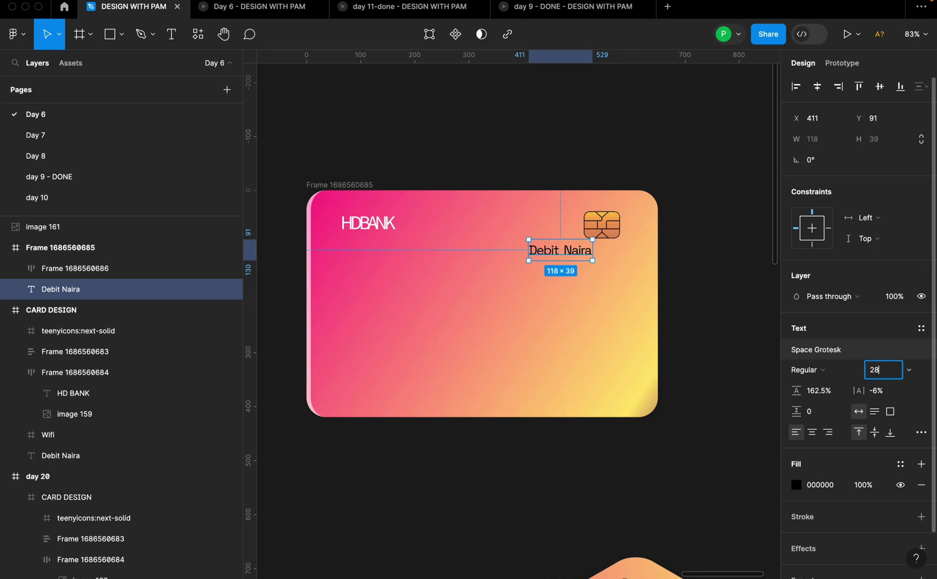
{"action": "key", "text": "Return"}
- Align Debit Naira with the end of the chip row at X 450 and set the vertical spacing between them to 2
{"action": "left_click_drag", "start_coordinate": [566, 250], "coordinate": [591, 254]}
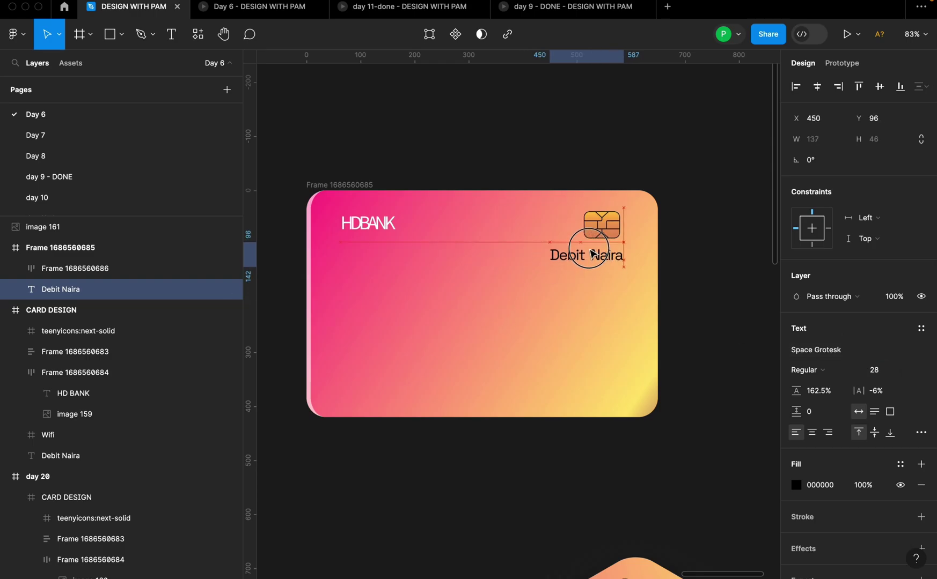
{"action": "left_click", "coordinate": [617, 231], "text": "shift"}
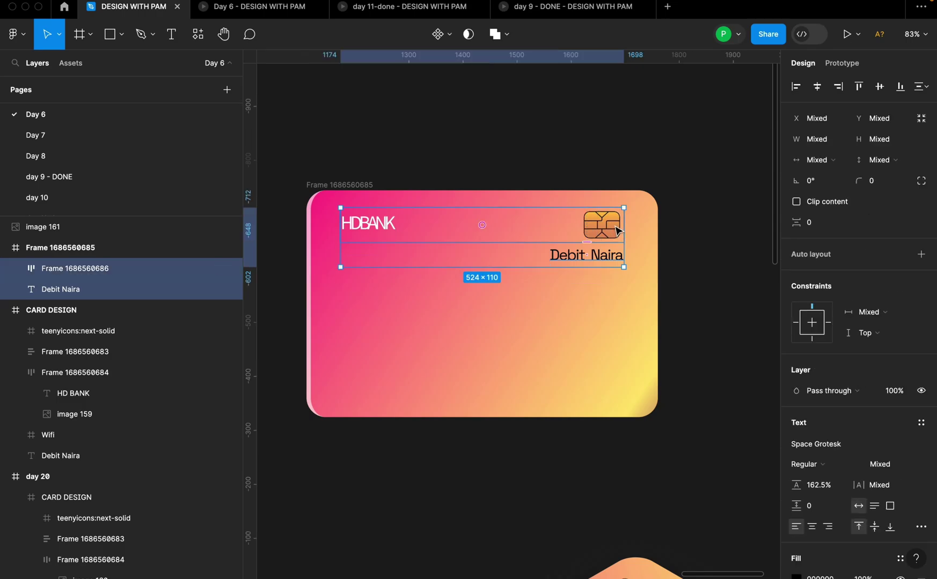
{"action": "left_click", "coordinate": [821, 222]}
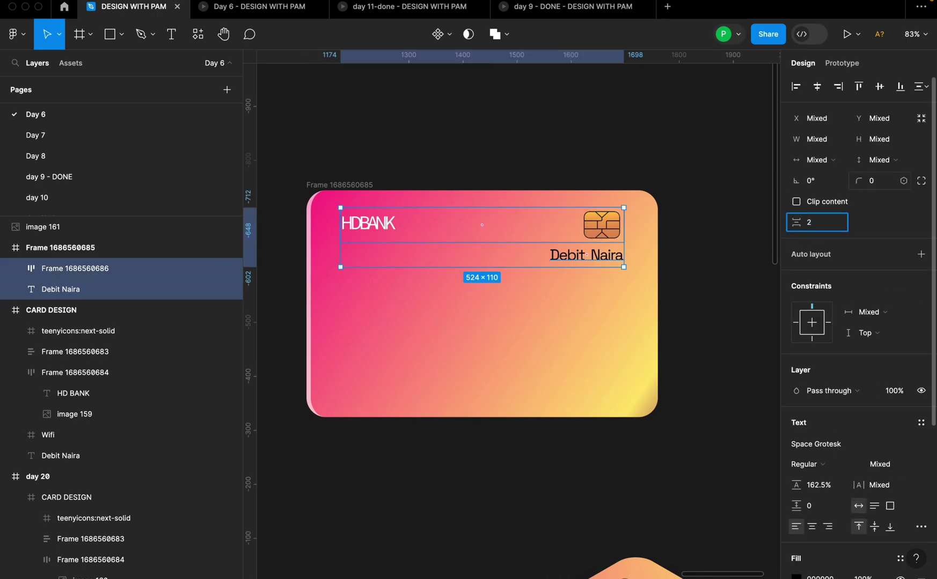
{"action": "type", "text": "2"}
{"action": "left_click", "coordinate": [724, 223]}
- Add a text layer with the first four digits of the card number at X 100, Y 221 in the new card
{"action": "scroll", "coordinate": [590, 300], "scroll_direction": "down", "scroll_amount": 5}
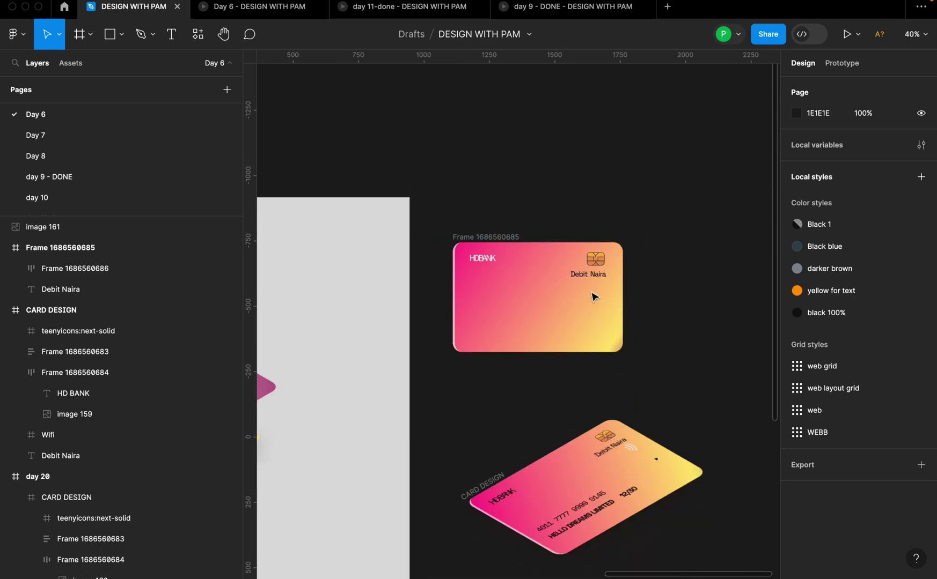
{"action": "scroll", "coordinate": [588, 309], "scroll_direction": "up", "scroll_amount": 3}
{"action": "scroll", "coordinate": [539, 298], "scroll_direction": "down", "scroll_amount": 1}
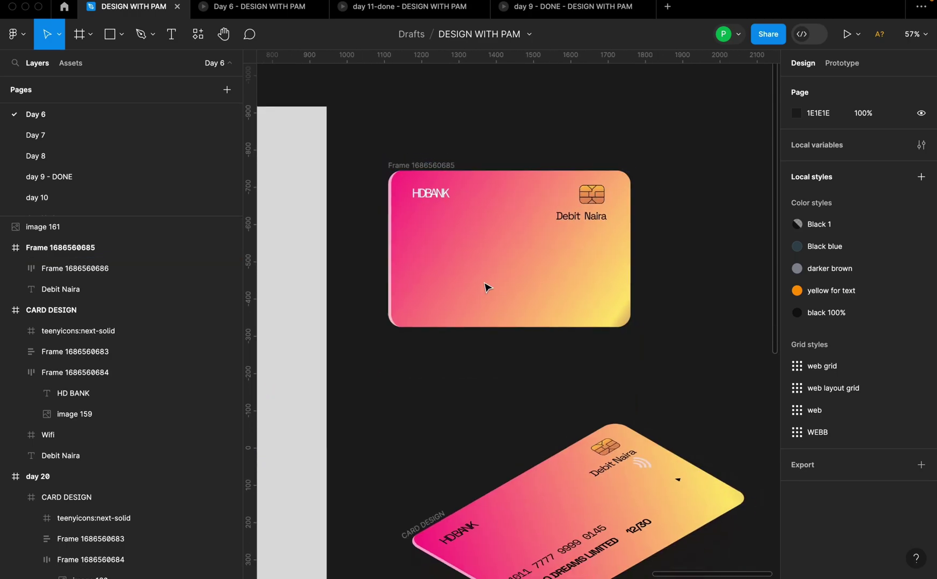
{"action": "scroll", "coordinate": [579, 483], "scroll_direction": "down", "scroll_amount": 1}
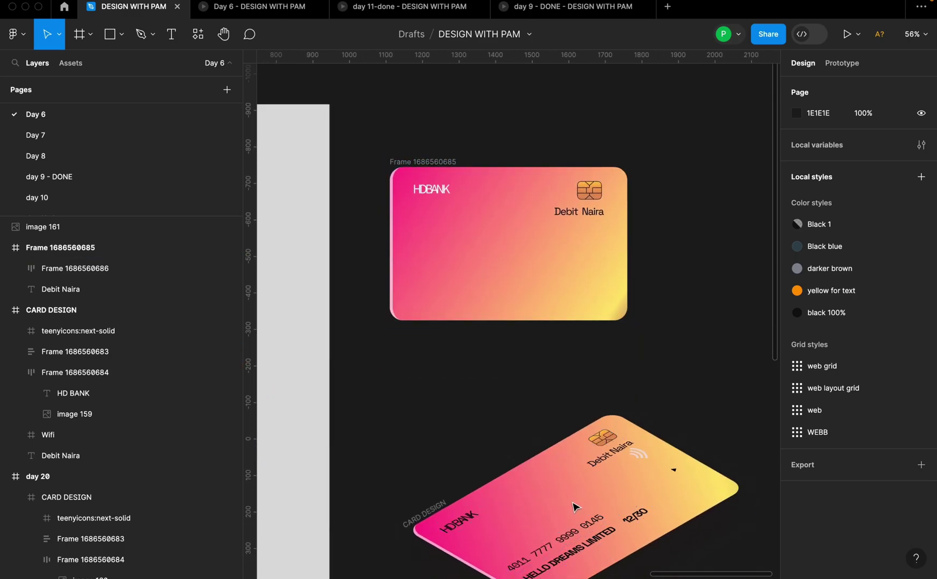
{"action": "scroll", "coordinate": [574, 507], "scroll_direction": "down", "scroll_amount": 1}
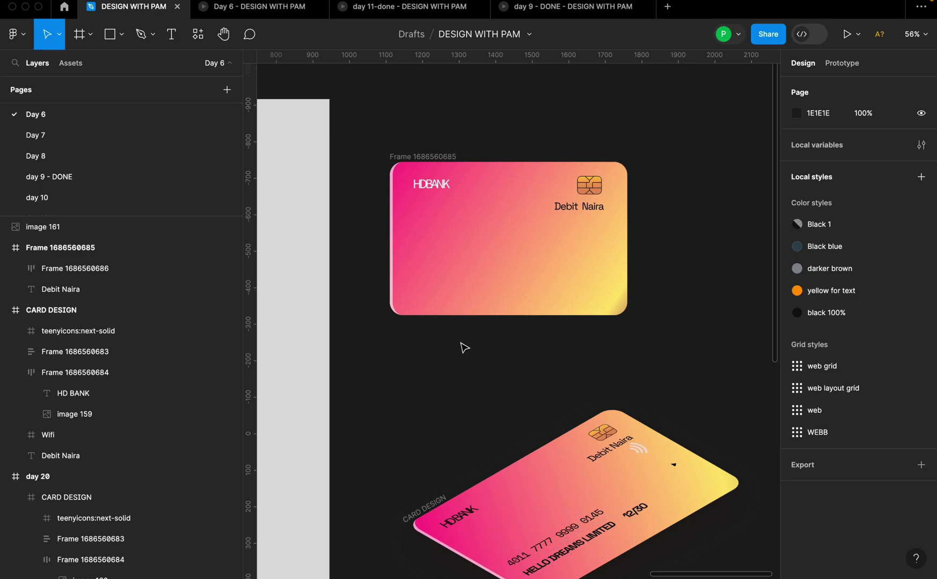
{"action": "key", "text": "t"}
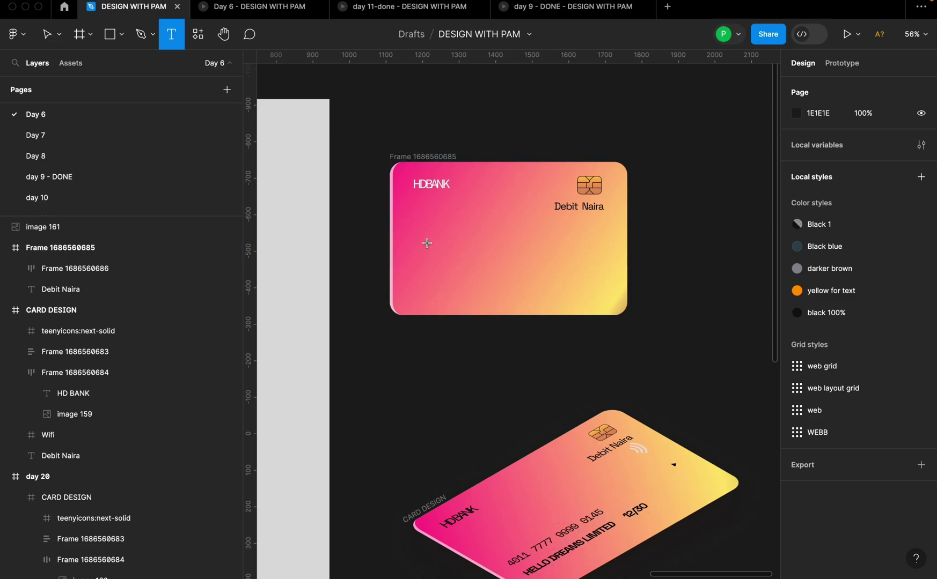
{"action": "left_click", "coordinate": [426, 243]}
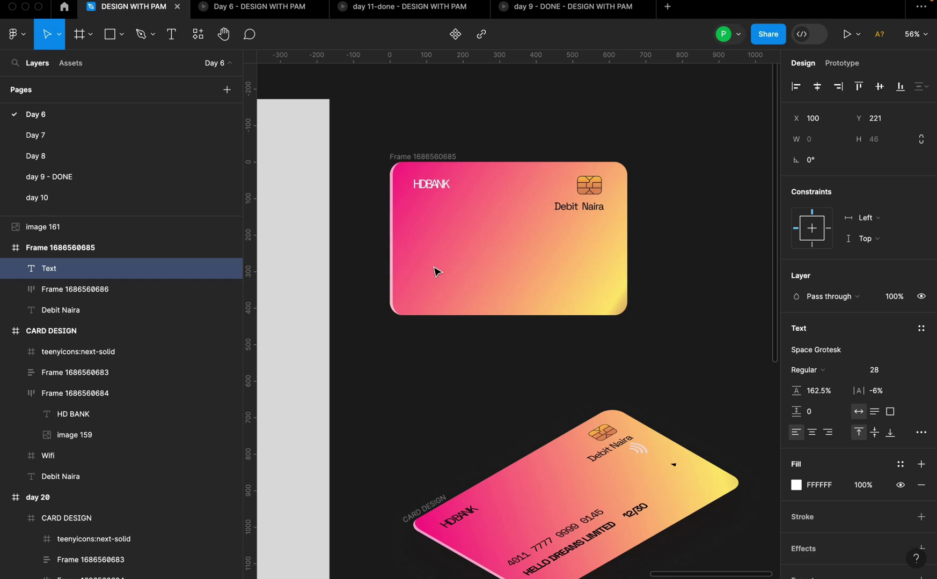
{"action": "type", "text": "22000"}
{"action": "key", "text": "Escape"}
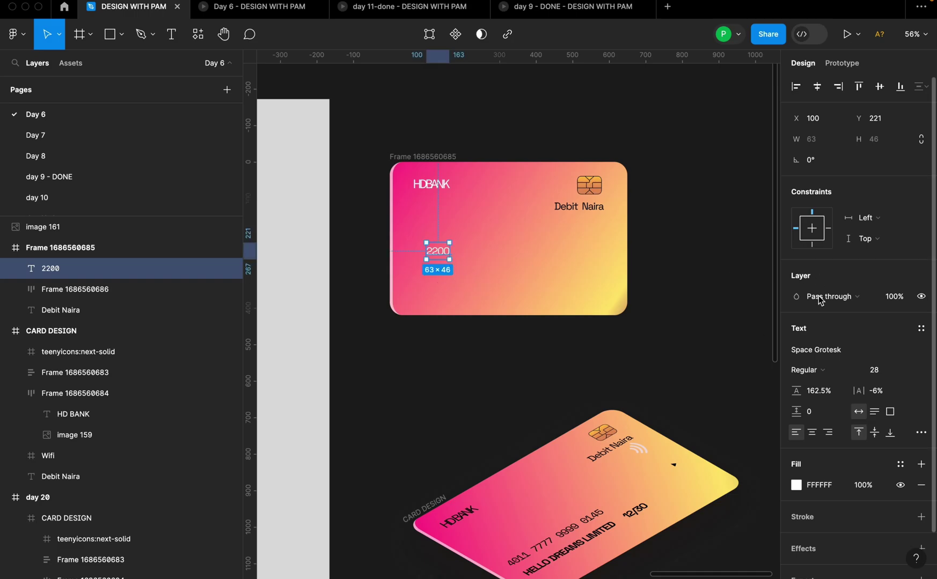
- Change the card number text's font to Space Mono
{"action": "left_click", "coordinate": [810, 349]}
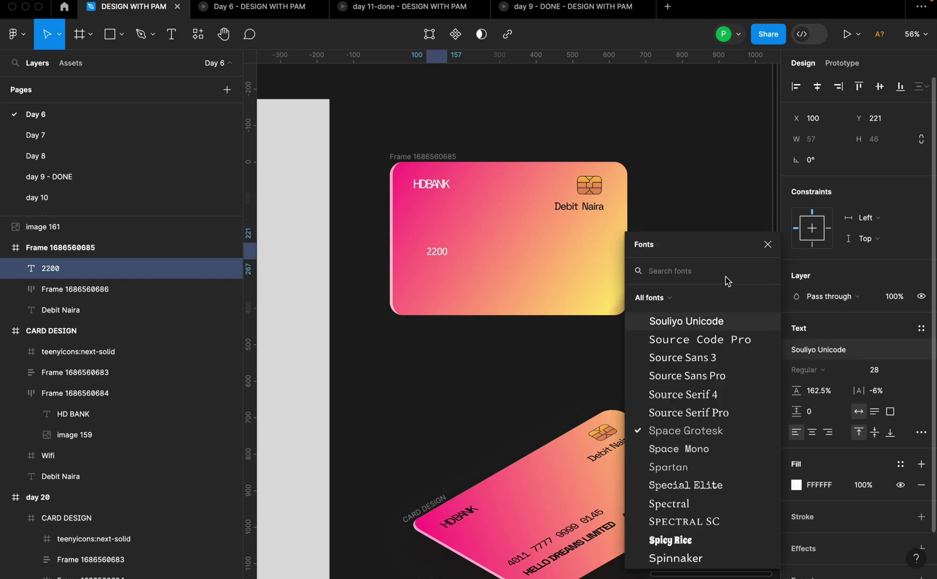
{"action": "type", "text": "sp"}
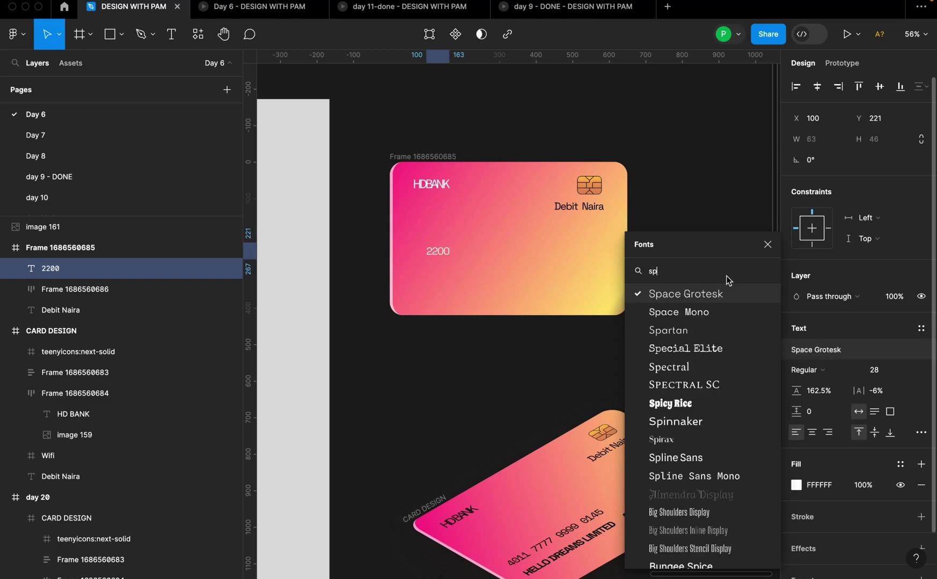
{"action": "left_click", "coordinate": [677, 314]}
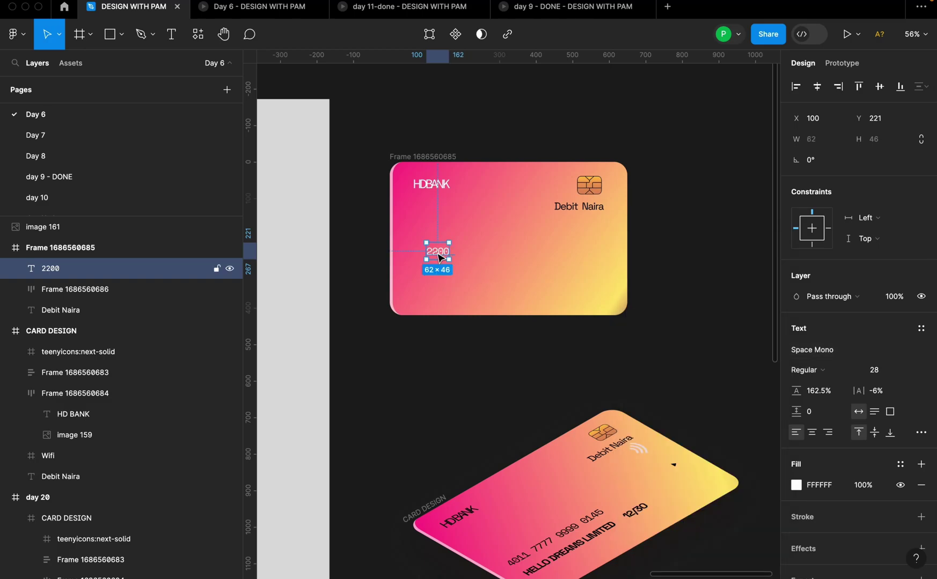
- Complete the card number with three more digit groups and align it with HDBANK at X 63
{"action": "scroll", "coordinate": [439, 257], "scroll_direction": "up", "scroll_amount": 5}
{"action": "scroll", "coordinate": [438, 258], "scroll_direction": "down", "scroll_amount": 5}
{"action": "scroll", "coordinate": [448, 259], "scroll_direction": "up", "scroll_amount": 2}
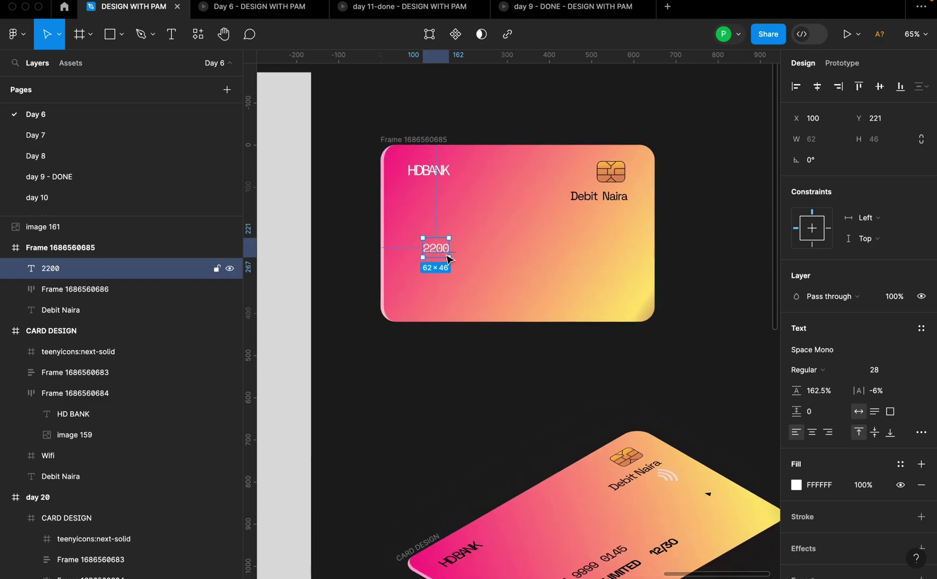
{"action": "double_click", "coordinate": [444, 252]}
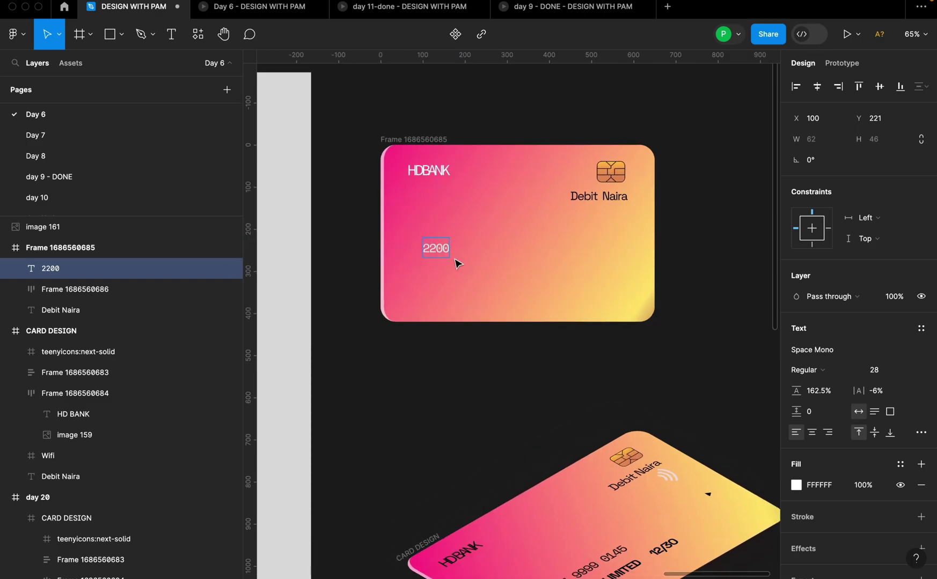
{"action": "type", "text": "6666 7778 11111"}
{"action": "key", "text": "Escape"}
{"action": "scroll", "coordinate": [450, 238], "scroll_direction": "down", "scroll_amount": 1}
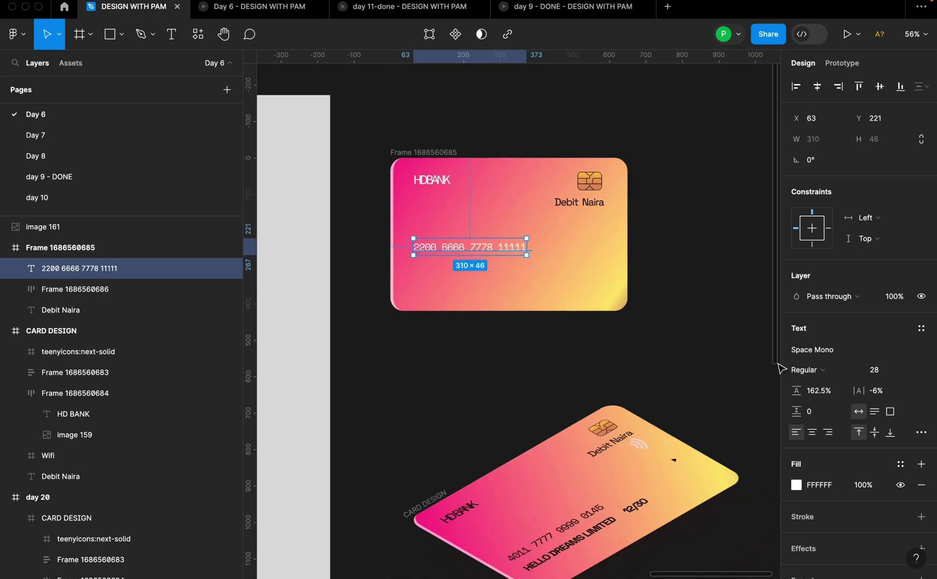
- Try the card number text in Bold weight
{"action": "left_click", "coordinate": [834, 377]}
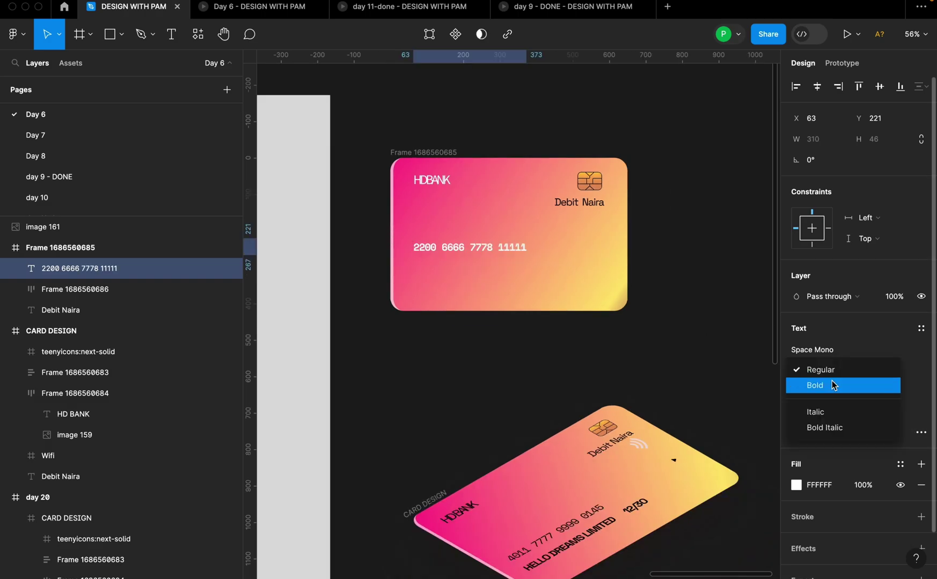
{"action": "left_click", "coordinate": [832, 386]}
{"action": "left_click", "coordinate": [555, 348]}
{"action": "left_click", "coordinate": [494, 245]}
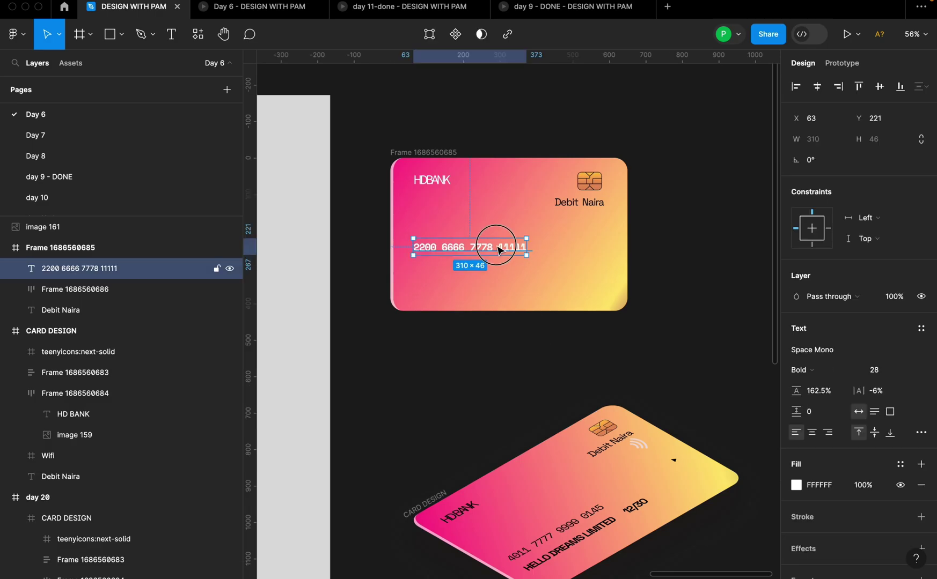
- Apply the black 100% colour to the card number, detach it from the style, and set the text weight to Regular
{"action": "left_click", "coordinate": [446, 192]}
{"action": "left_click", "coordinate": [480, 247]}
{"action": "left_click", "coordinate": [900, 464]}
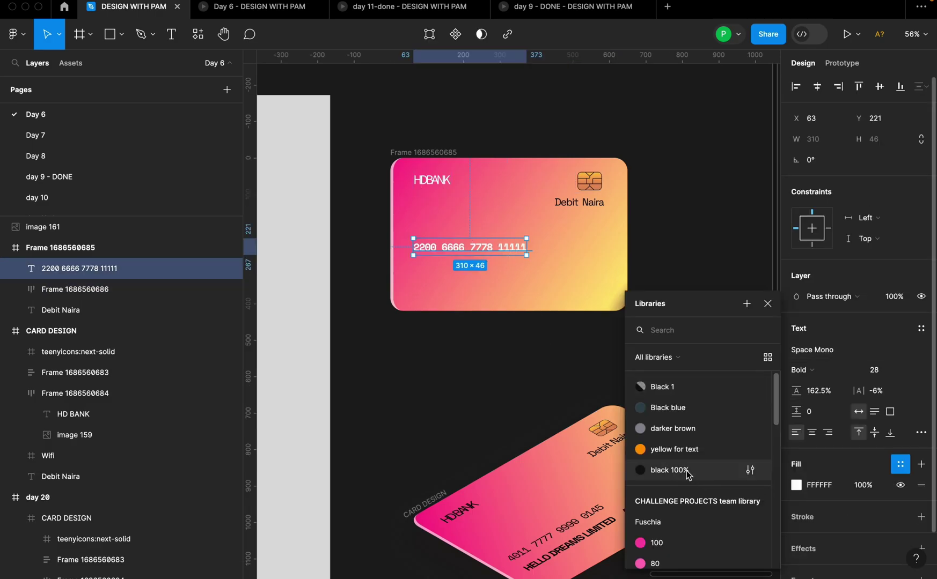
{"action": "left_click", "coordinate": [687, 471]}
{"action": "left_click", "coordinate": [891, 472]}
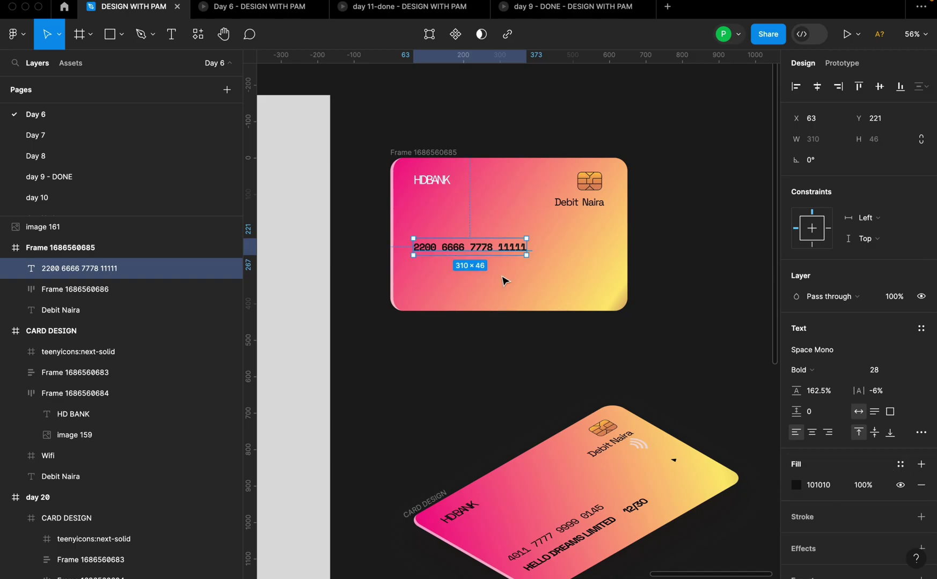
{"action": "left_click", "coordinate": [802, 370]}
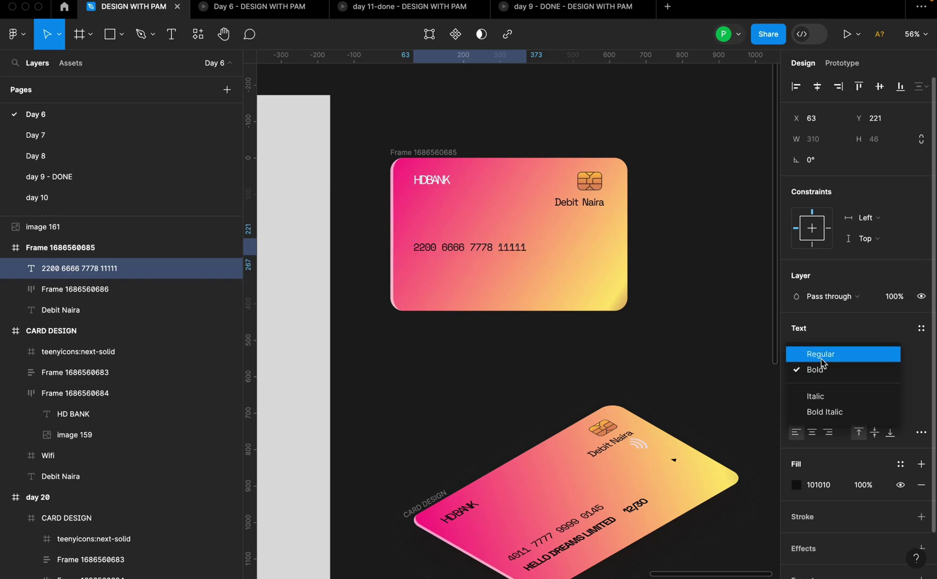
{"action": "left_click", "coordinate": [802, 347]}
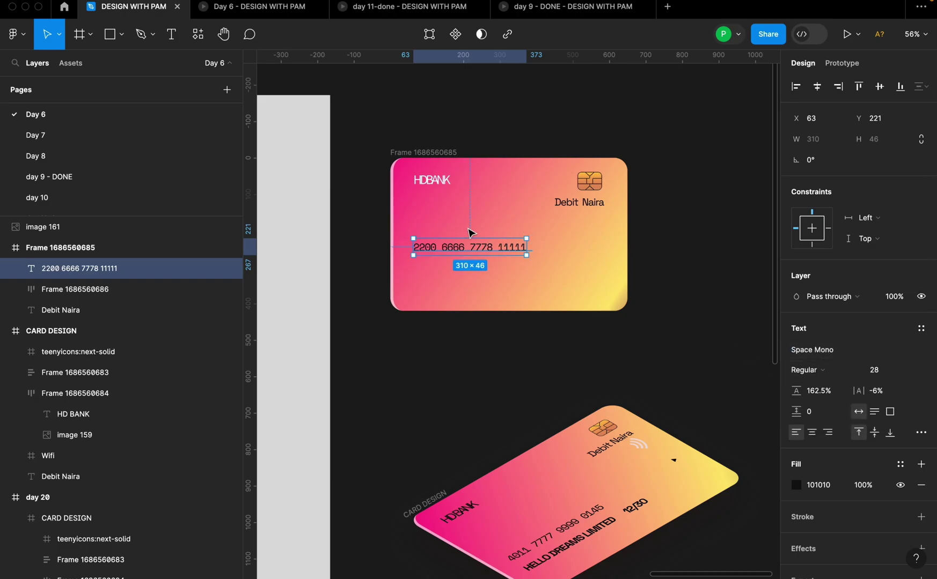
- Apply the black 100% colour style to the HDBANK text and select the whole card frame
{"action": "left_click", "coordinate": [483, 185]}
{"action": "left_click", "coordinate": [432, 181]}
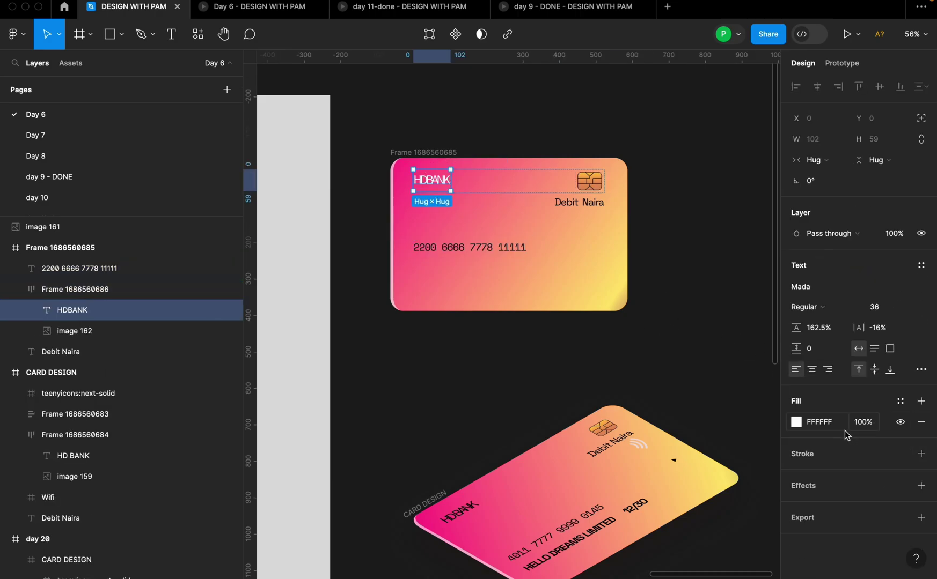
{"action": "left_click", "coordinate": [900, 401]}
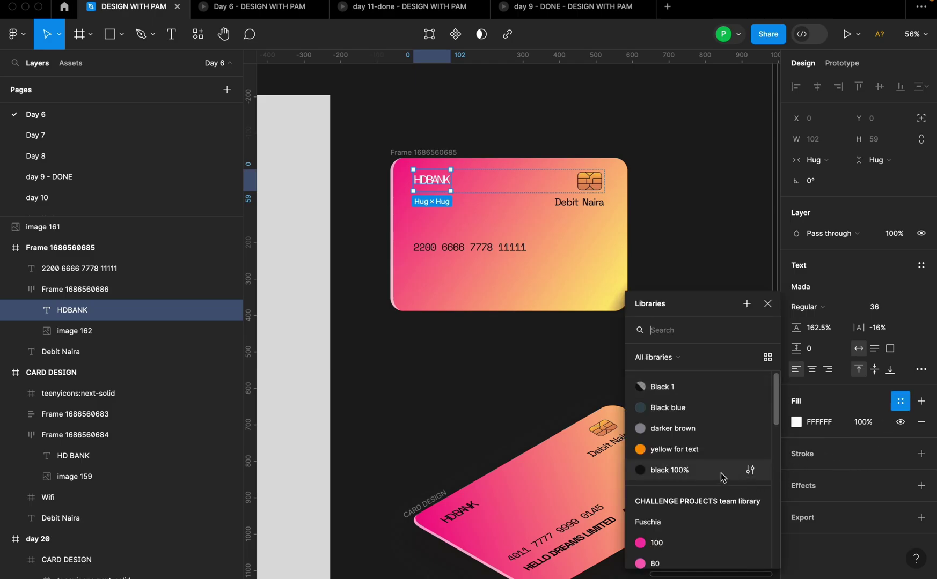
{"action": "key", "text": "Escape"}
{"action": "left_click", "coordinate": [751, 269]}
{"action": "scroll", "coordinate": [646, 246], "scroll_direction": "up", "scroll_amount": 3}
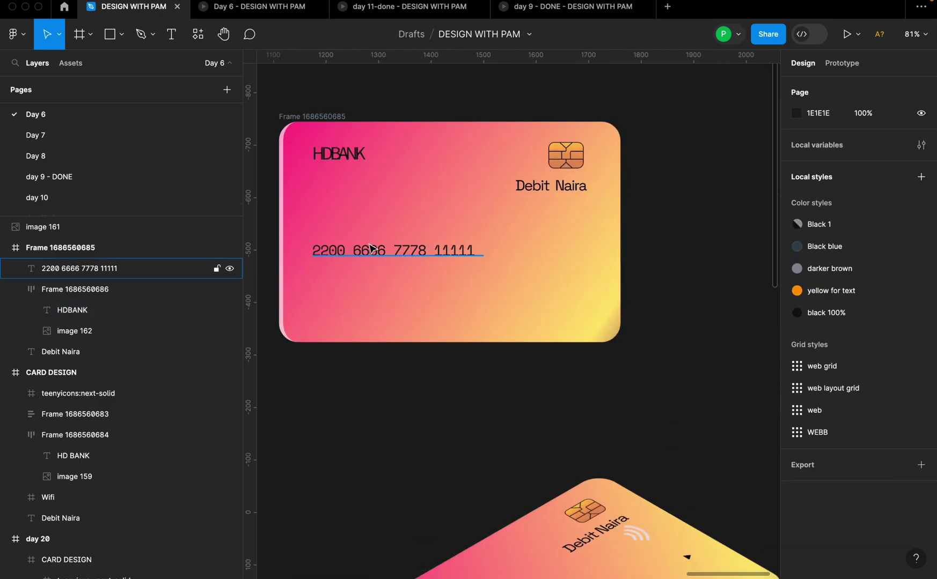
{"action": "scroll", "coordinate": [389, 247], "scroll_direction": "down", "scroll_amount": 2}
{"action": "left_click", "coordinate": [320, 137]}
{"action": "left_click", "coordinate": [320, 136]}
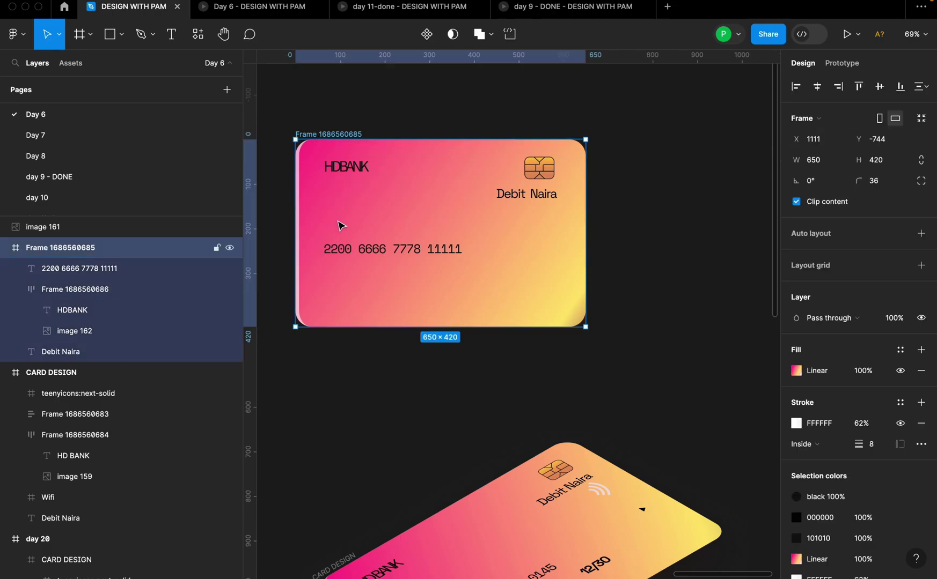
- Add the text HELLO DREAMS LIMITED on the card below the card number
{"action": "scroll", "coordinate": [413, 326], "scroll_direction": "down", "scroll_amount": 2}
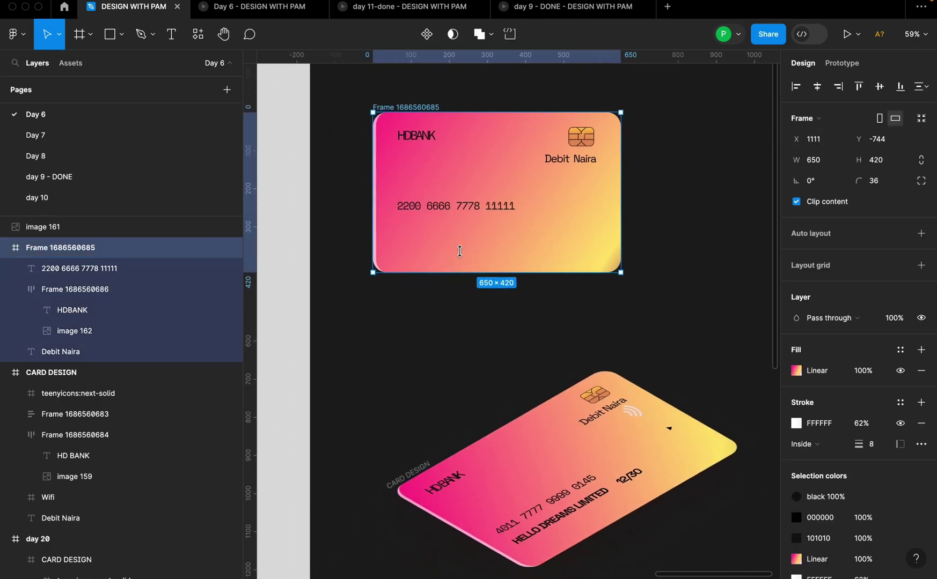
{"action": "left_click", "coordinate": [466, 206]}
{"action": "key", "text": "Escape"}
{"action": "key", "text": "t"}
{"action": "left_click", "coordinate": [437, 235]}
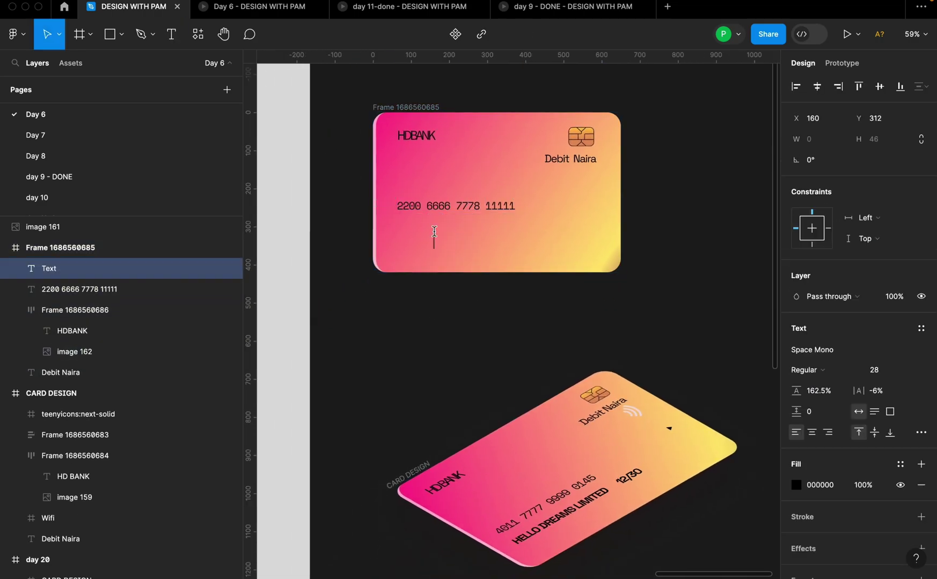
{"action": "type", "text": "Hel"}
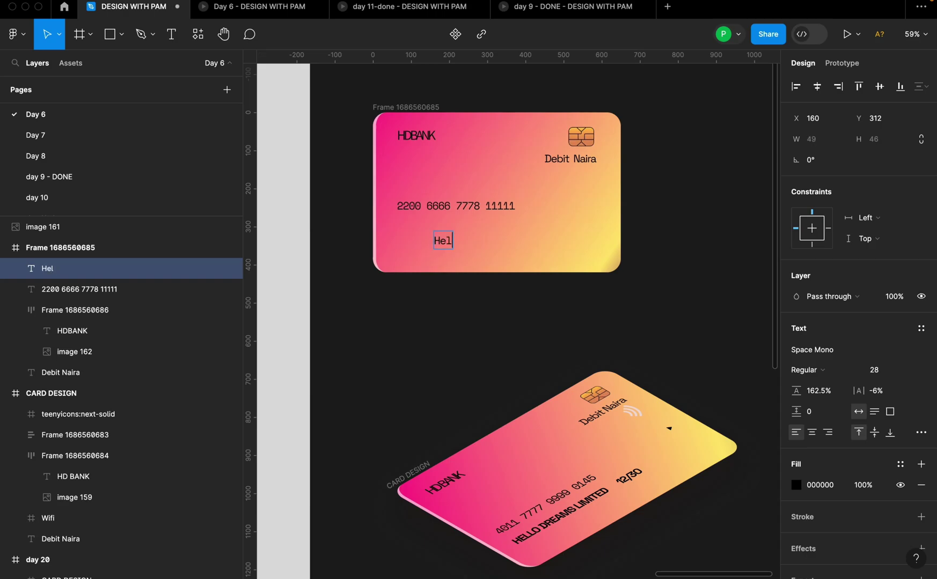
{"action": "type", "text": "lo"}
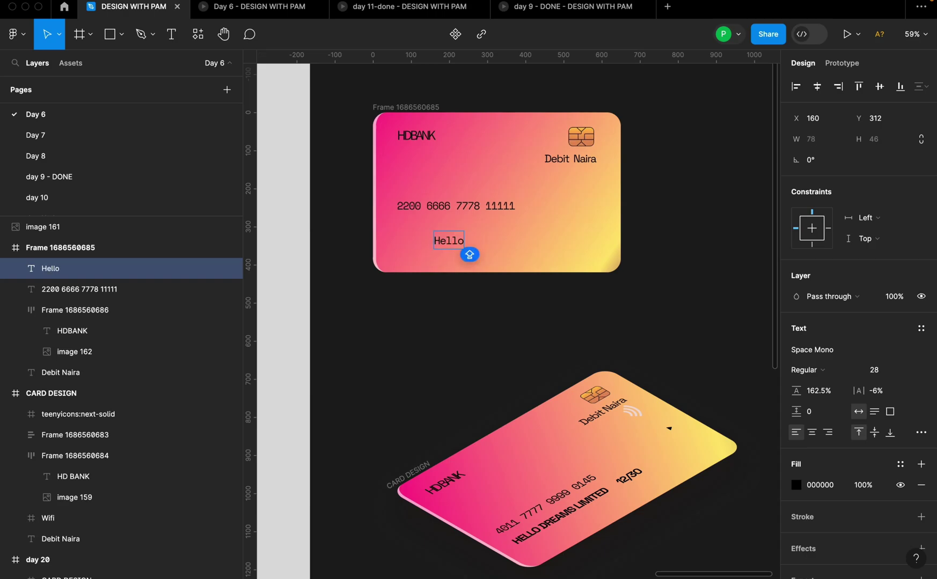
{"action": "key", "text": "BackSpace"}
{"action": "key", "text": "BackSpace"}
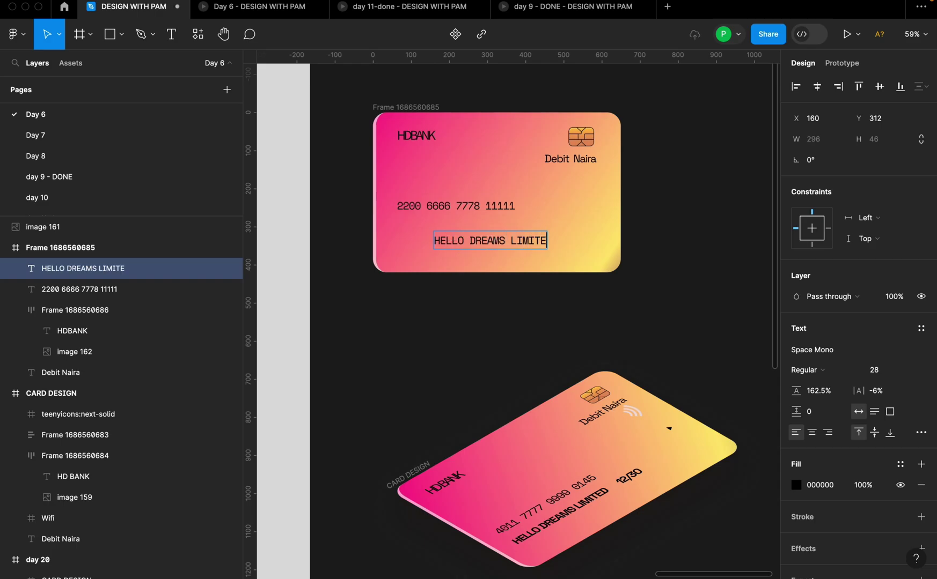
{"action": "key", "text": "Escape"}
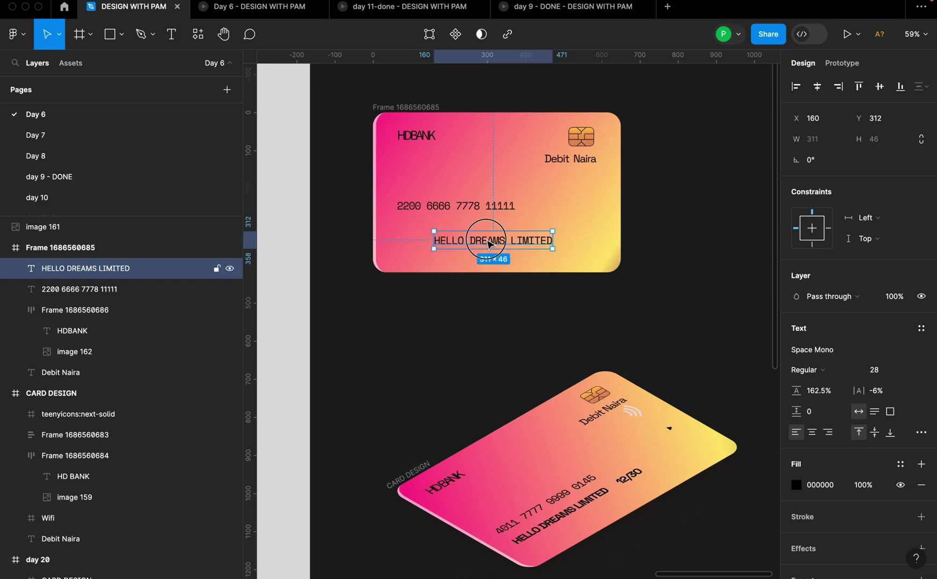
- Move the HELLO DREAMS LIMITED text to X 63, Y 281 and set its font to Space Grotesk Bold
{"action": "left_click_drag", "start_coordinate": [490, 244], "coordinate": [453, 233]}
{"action": "left_click", "coordinate": [805, 351]}
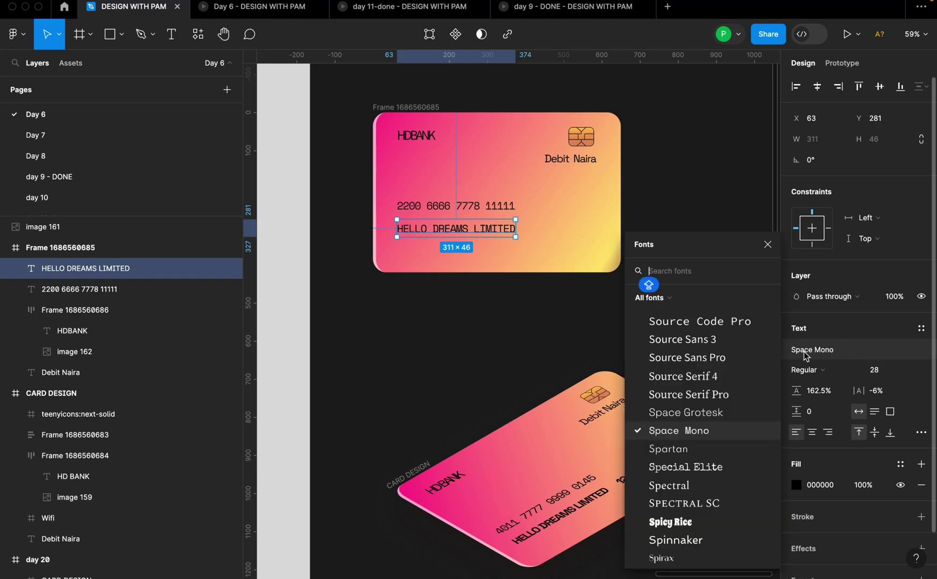
{"action": "type", "text": "SPA"}
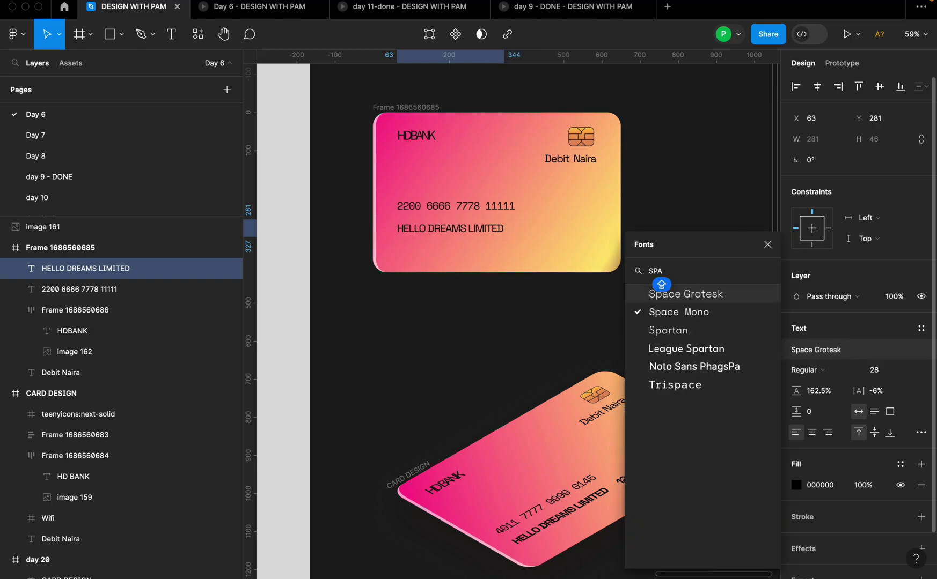
{"action": "left_click", "coordinate": [725, 295]}
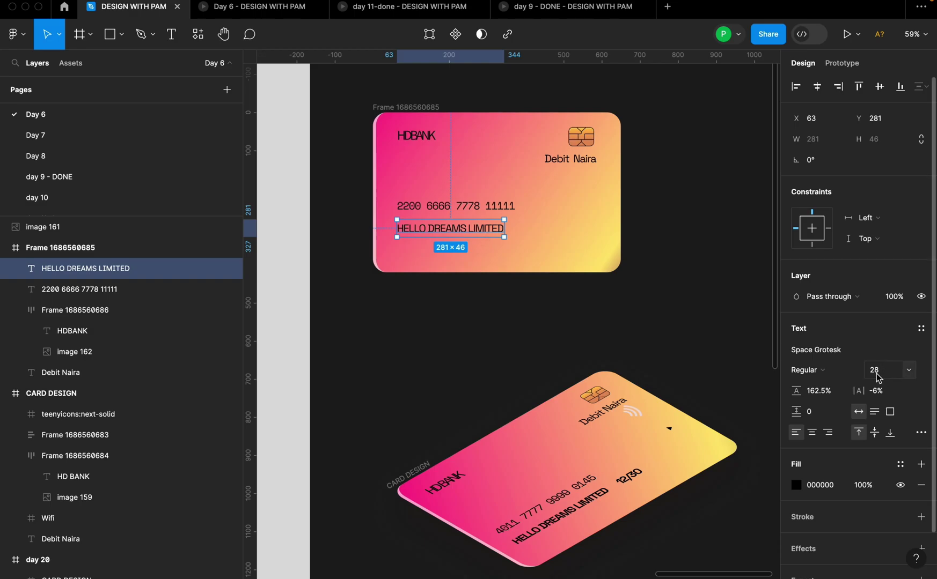
{"action": "left_click", "coordinate": [835, 372]}
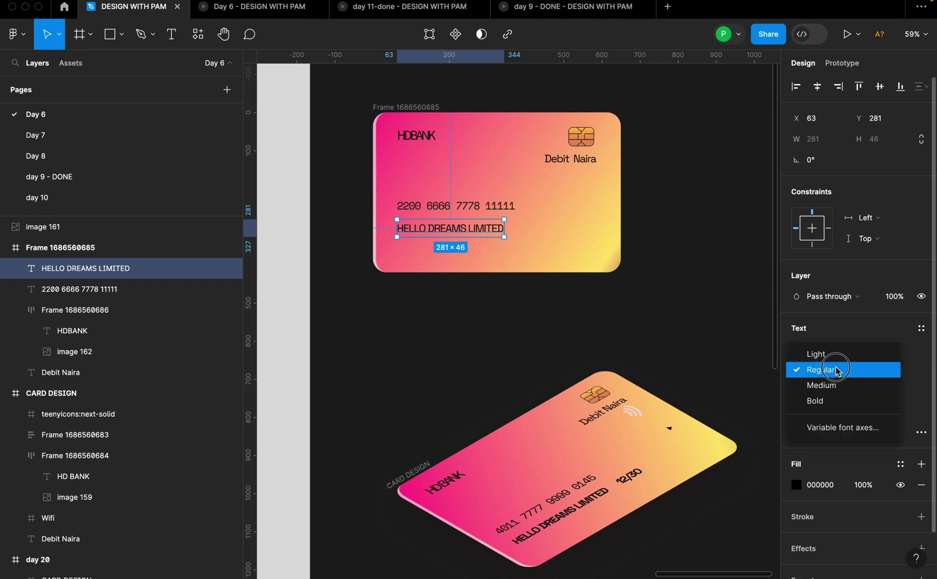
{"action": "left_click", "coordinate": [837, 397]}
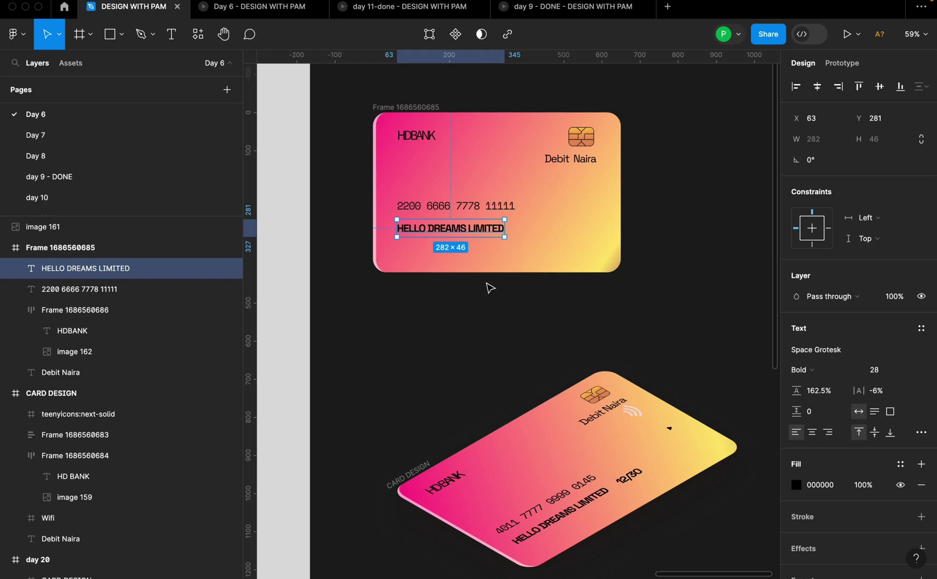
- Add the expiry text 12/30 in bold beside HELLO DREAMS LIMITED and place it at X 373, Y 281
{"action": "left_click", "coordinate": [507, 257]}
{"action": "left_click_drag", "start_coordinate": [467, 230], "coordinate": [568, 234]}
{"action": "double_click", "coordinate": [565, 229]}
{"action": "type", "text": "12/"}
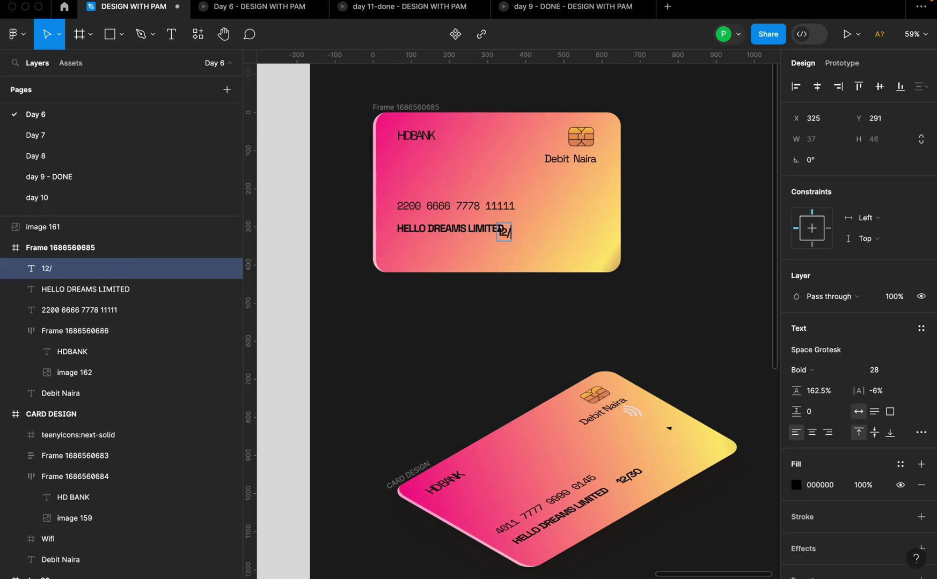
{"action": "key", "text": "shift"}
{"action": "type", "text": "/30"}
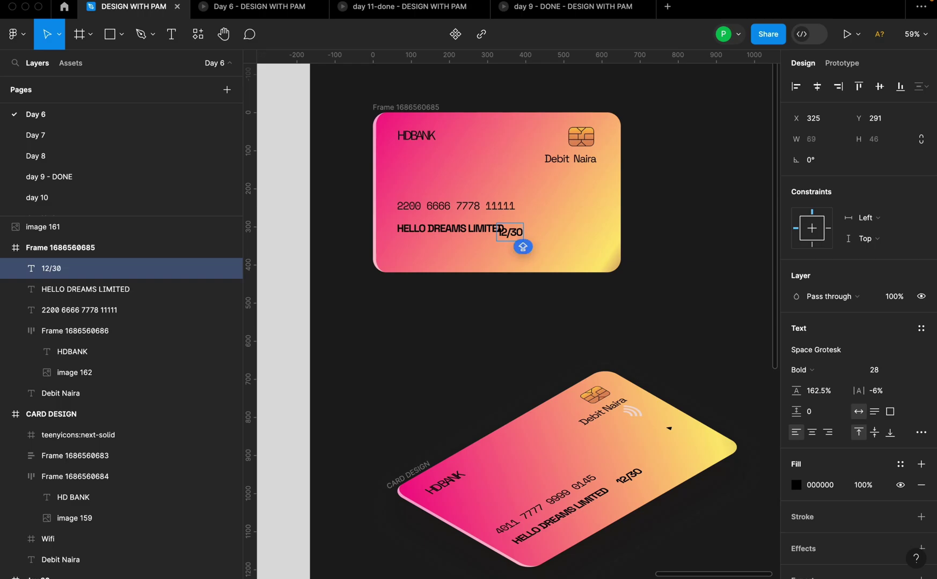
{"action": "key", "text": "Escape"}
{"action": "scroll", "coordinate": [542, 260], "scroll_direction": "up", "scroll_amount": 3}
{"action": "left_click_drag", "start_coordinate": [503, 220], "coordinate": [525, 212]}
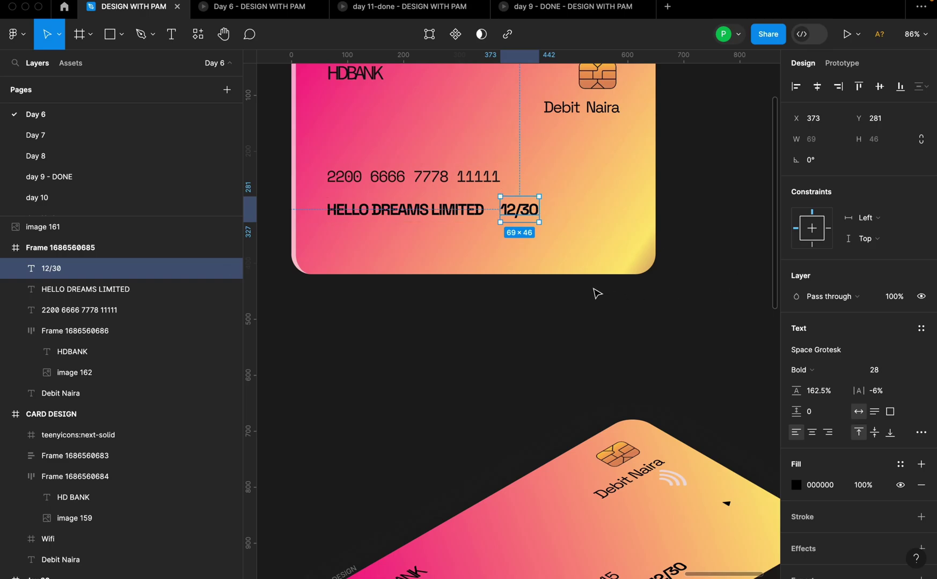
- Combine HELLO DREAMS LIMITED and 12/30 into a horizontal auto layout
{"action": "left_click", "coordinate": [460, 215], "text": "shift"}
{"action": "key", "text": "shift+a"}
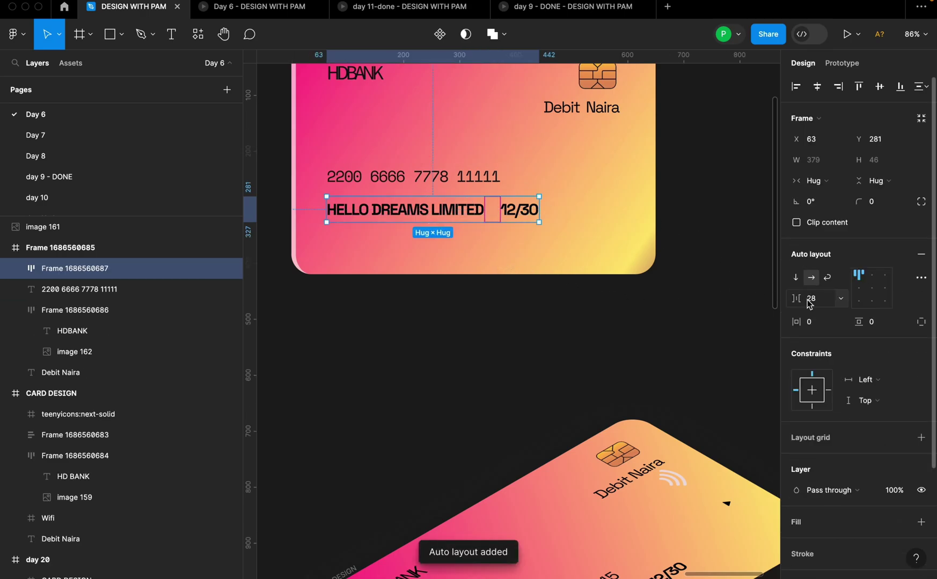
{"action": "scroll", "coordinate": [536, 210], "scroll_direction": "down", "scroll_amount": 3}
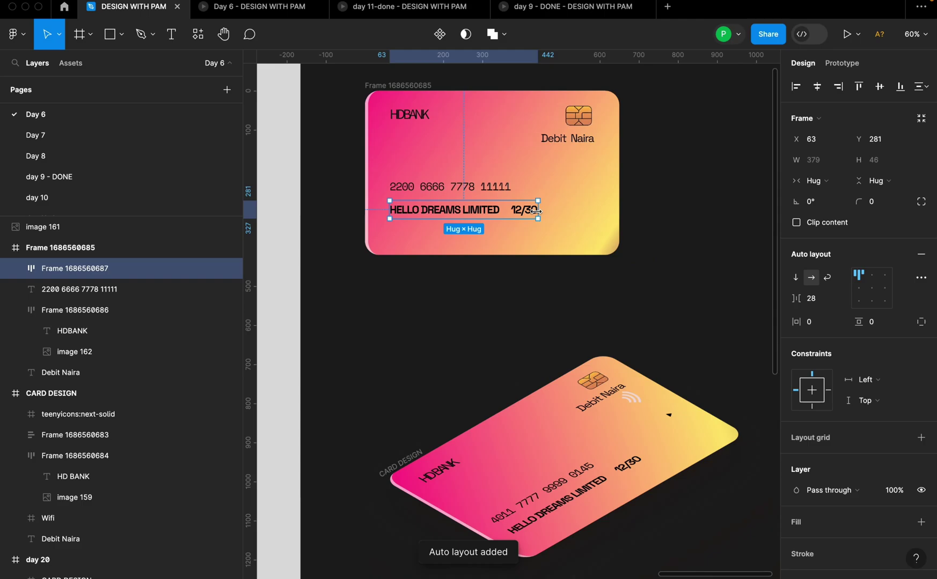
- Stack the card number and the HELLO DREAMS LIMITED row in a vertical auto layout
{"action": "left_click", "coordinate": [494, 192], "text": "shift"}
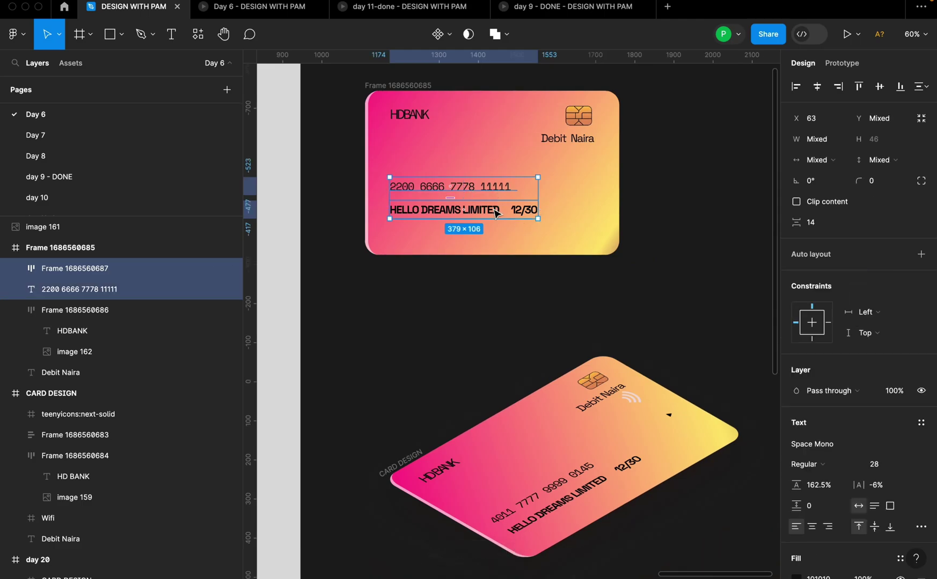
{"action": "scroll", "coordinate": [495, 213], "scroll_direction": "up", "scroll_amount": 5}
{"action": "left_click", "coordinate": [483, 209]}
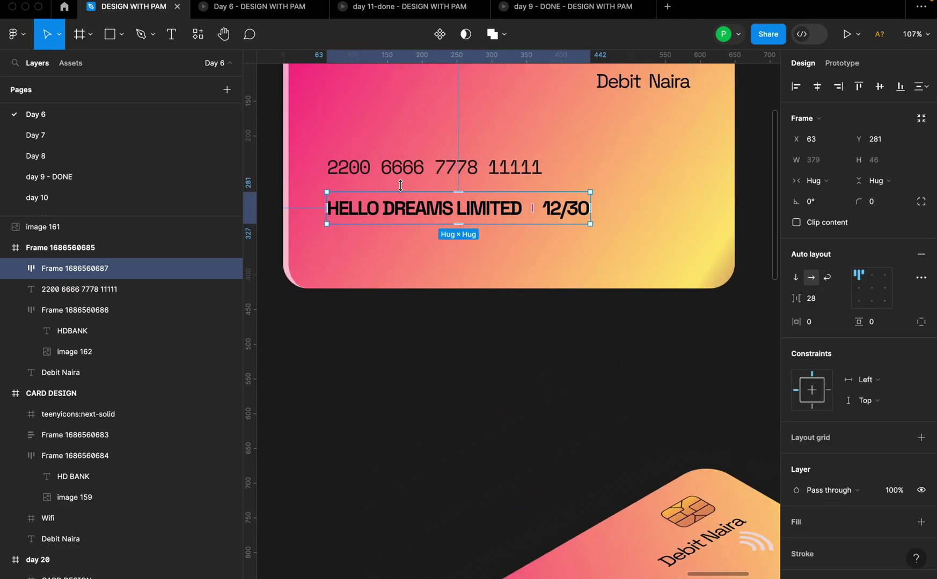
{"action": "left_click", "coordinate": [411, 176], "text": "shift"}
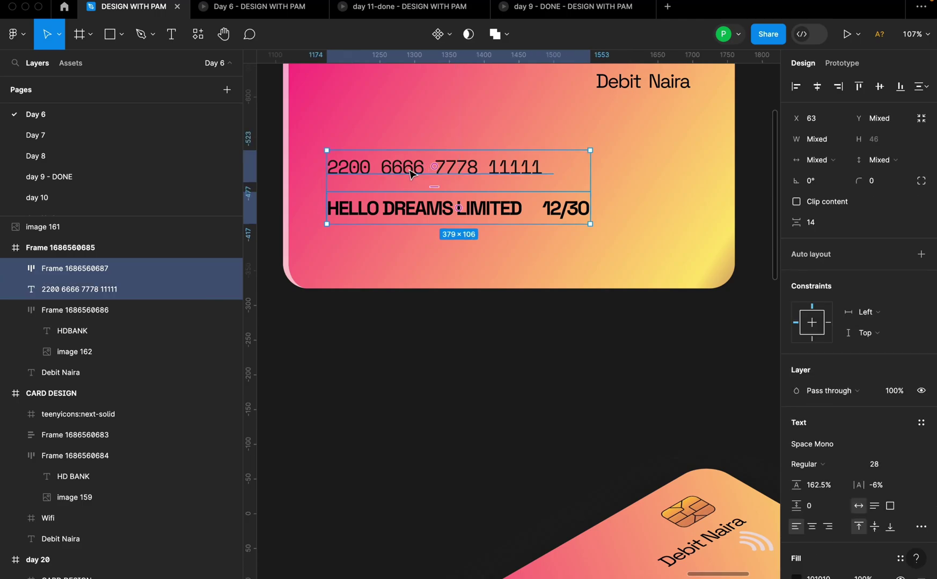
{"action": "key", "text": "shift+a"}
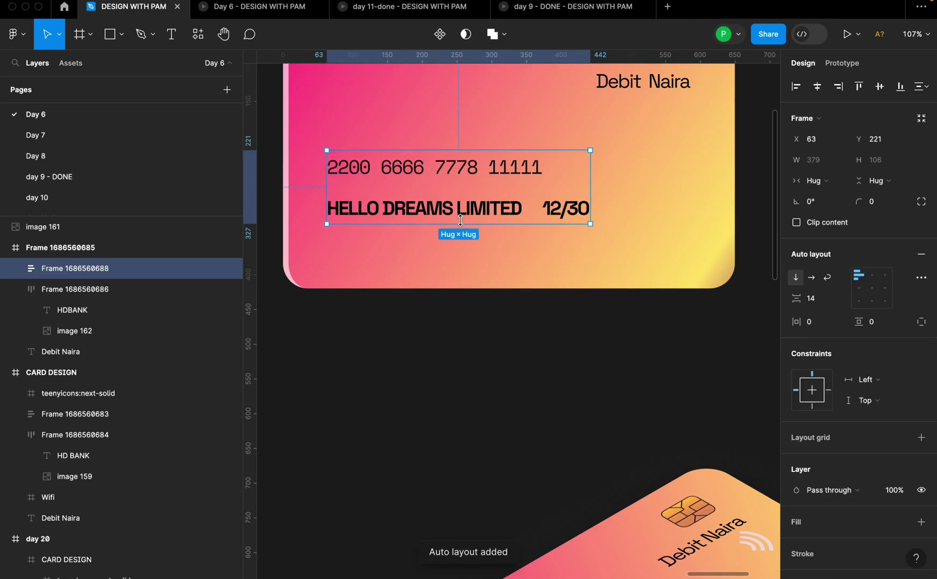
{"action": "scroll", "coordinate": [512, 297], "scroll_direction": "down", "scroll_amount": 5}
{"action": "left_click", "coordinate": [511, 297]}
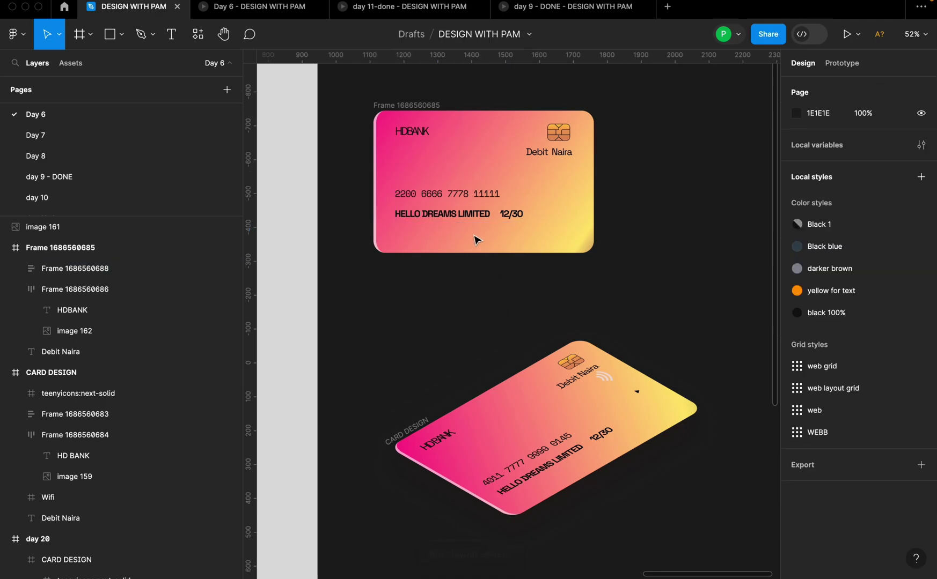
- Move the stacked card number and company name group down to Y 250, keeping X 63
{"action": "left_click", "coordinate": [465, 215]}
{"action": "left_click_drag", "start_coordinate": [462, 213], "coordinate": [463, 221]}
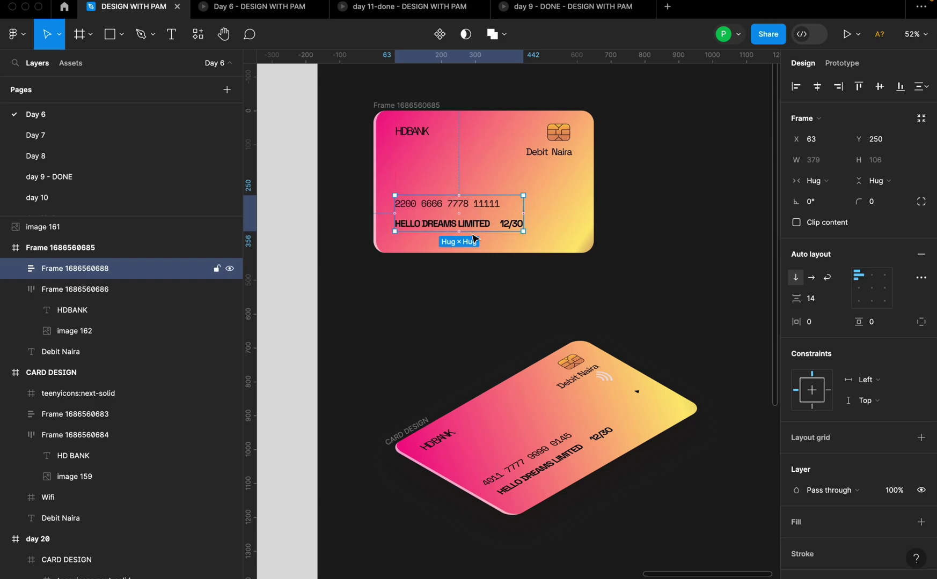
{"action": "left_click", "coordinate": [575, 197]}
- Open the Heroicons plugin and inspect the Wifi icon on the reference card
{"action": "scroll", "coordinate": [612, 162], "scroll_direction": "up", "scroll_amount": 2}
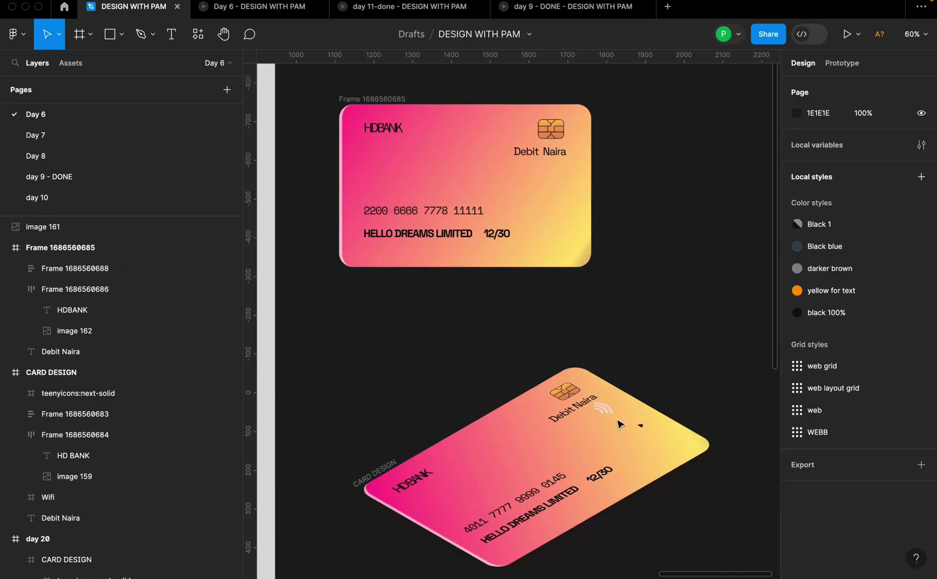
{"action": "right_click", "coordinate": [650, 168]}
{"action": "mouse_move", "coordinate": [696, 273]}
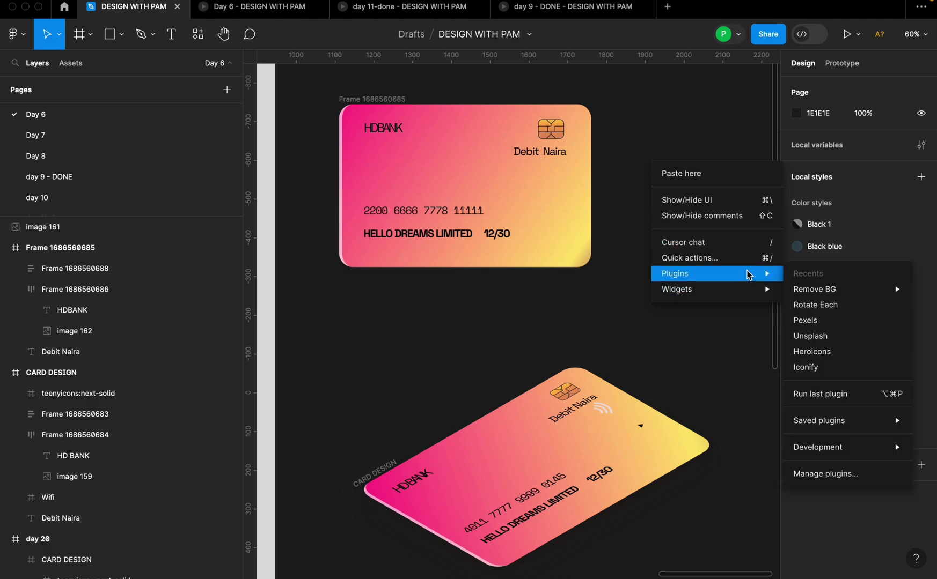
{"action": "mouse_move", "coordinate": [746, 289]}
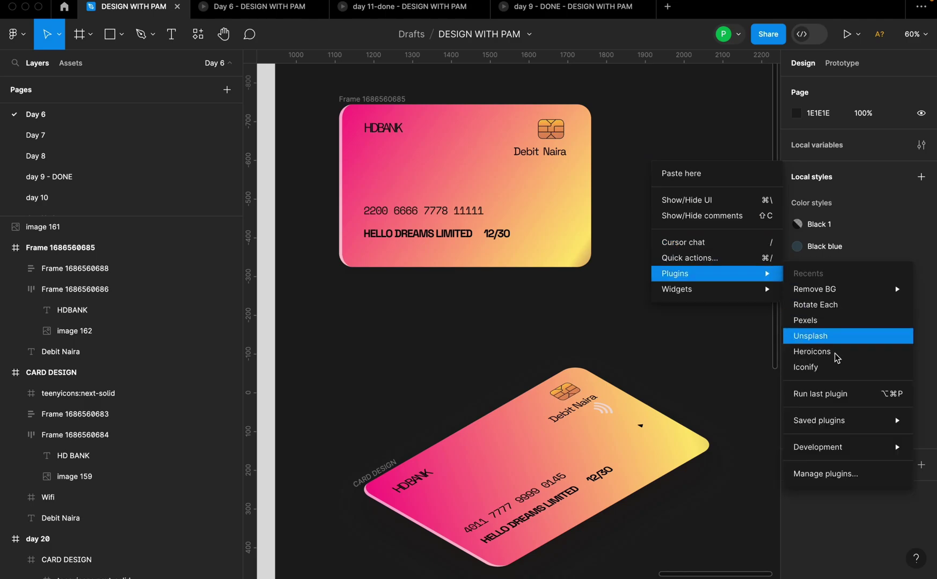
{"action": "left_click", "coordinate": [821, 351]}
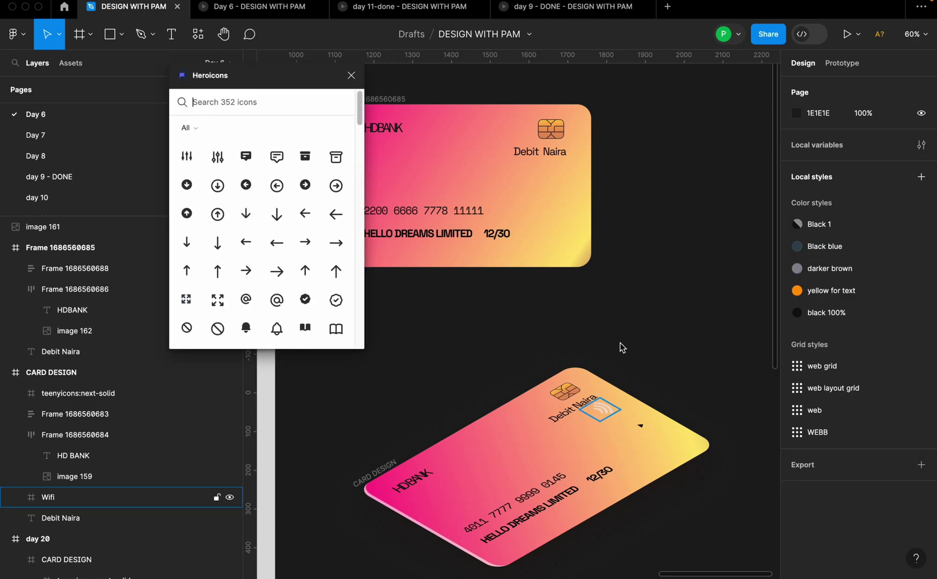
{"action": "double_click", "coordinate": [602, 409]}
{"action": "left_click", "coordinate": [668, 308]}
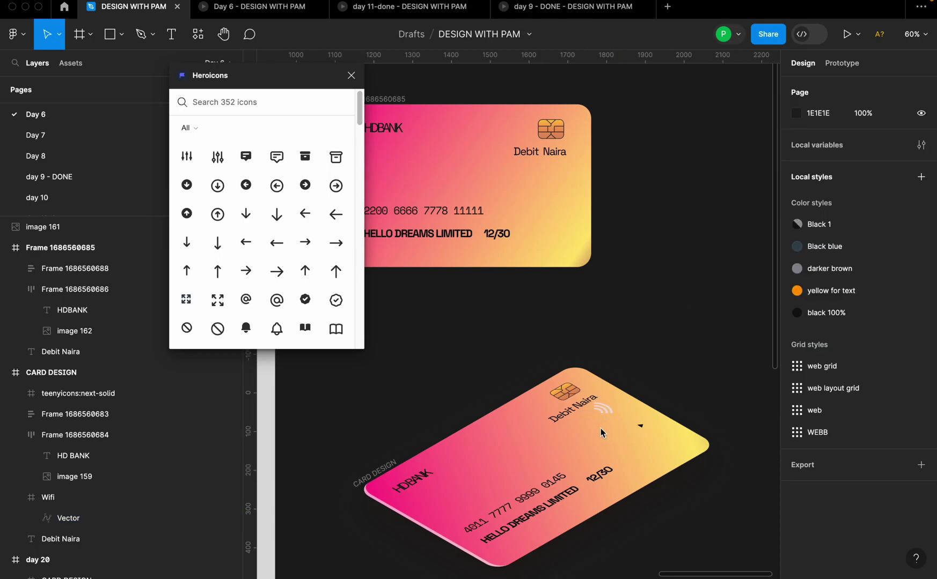
{"action": "left_click", "coordinate": [605, 411]}
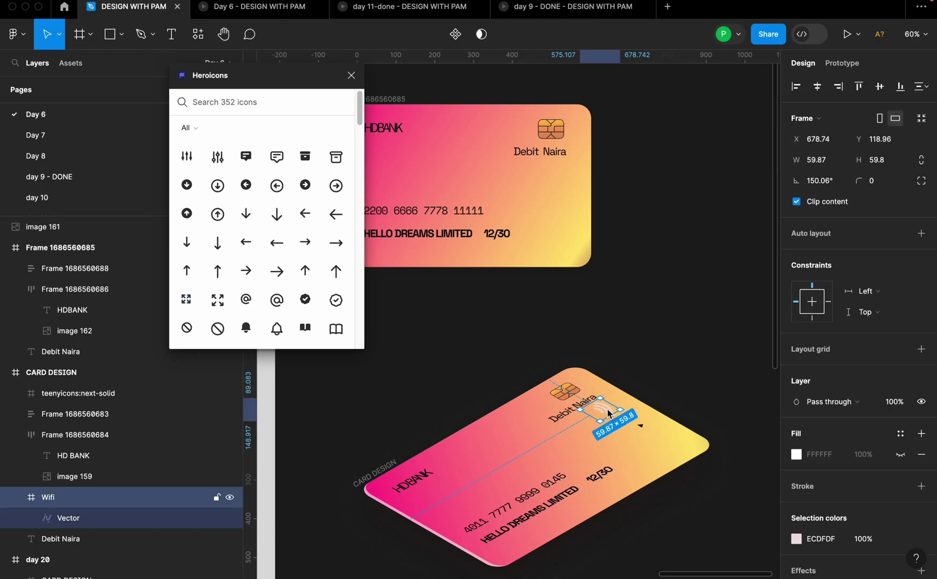
- Search Heroicons for a wifi icon, browse the full icon list, and close the plugin
{"action": "left_click", "coordinate": [231, 99]}
{"action": "type", "text": "WIF"}
{"action": "key", "text": "BackSpace"}
{"action": "key", "text": "BackSpace"}
{"action": "key", "text": "BackSpace"}
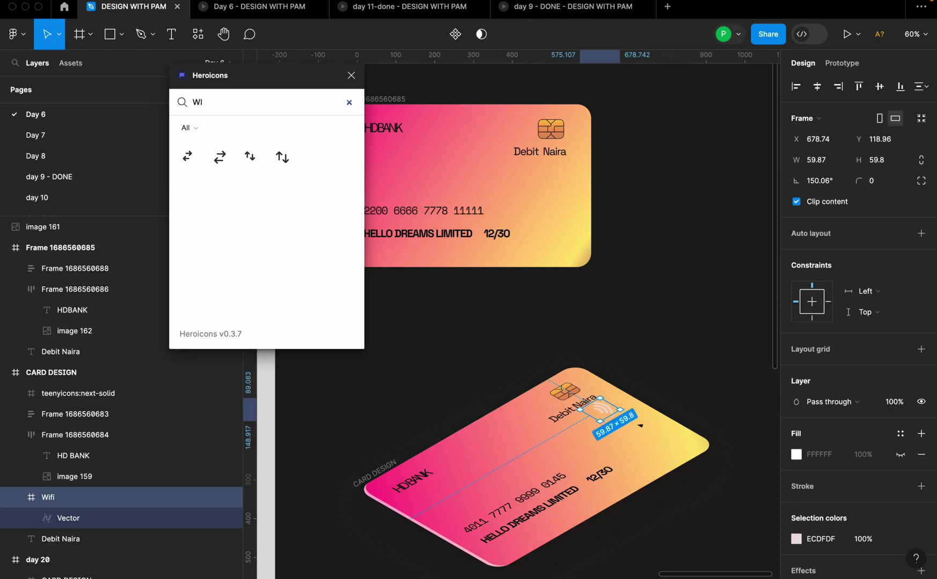
{"action": "scroll", "coordinate": [282, 274], "scroll_direction": "down", "scroll_amount": 1}
{"action": "scroll", "coordinate": [282, 274], "scroll_direction": "down", "scroll_amount": 10}
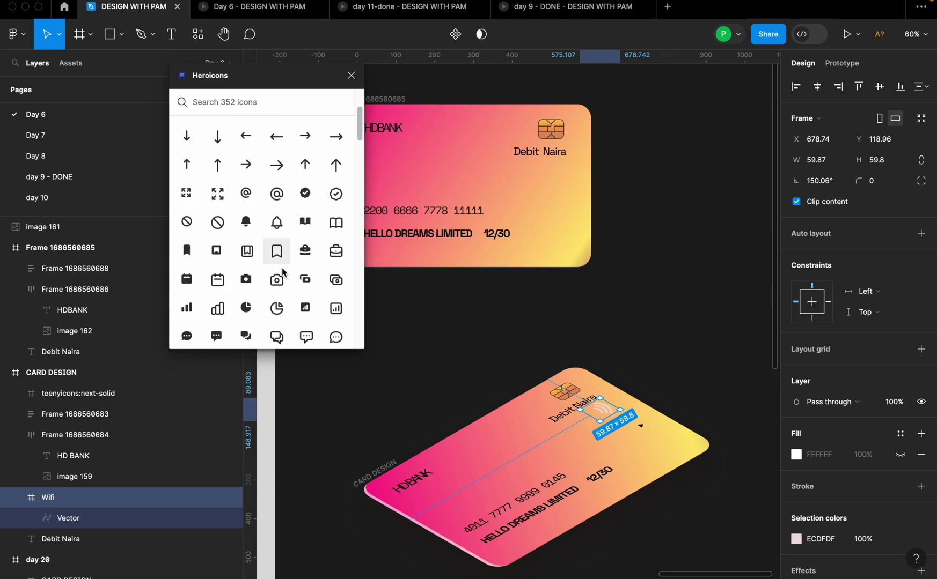
{"action": "scroll", "coordinate": [283, 272], "scroll_direction": "down", "scroll_amount": 12}
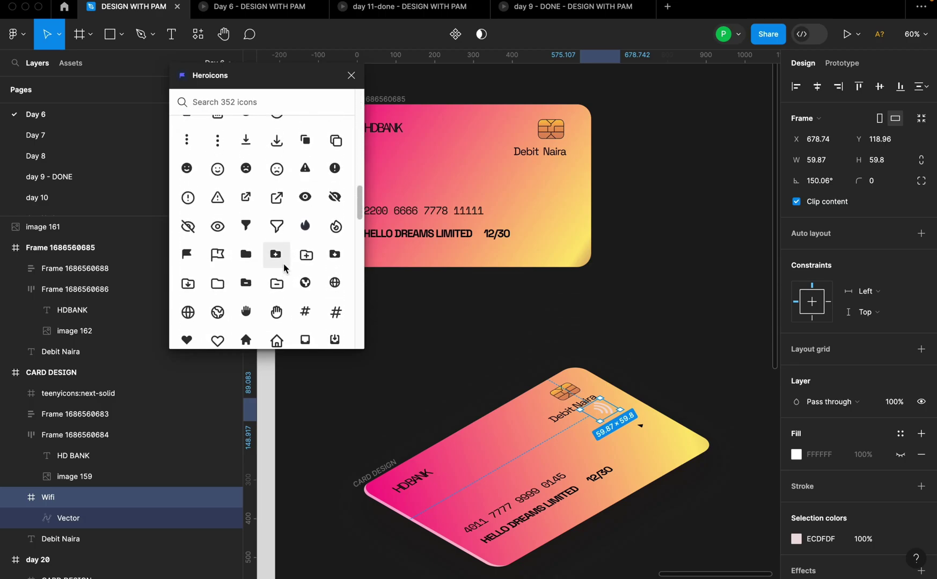
{"action": "scroll", "coordinate": [283, 266], "scroll_direction": "down", "scroll_amount": 6}
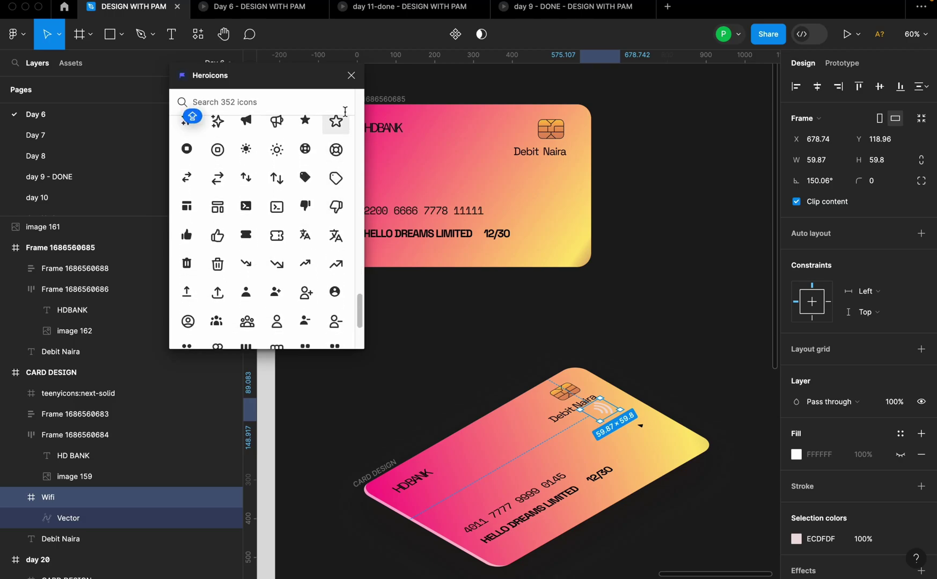
{"action": "left_click", "coordinate": [351, 75]}
- Run the Iconify plugin, choose lucide:wifi among its wifi icons, and import it at the default height of 24
{"action": "right_click", "coordinate": [698, 249]}
{"action": "mouse_move", "coordinate": [715, 361]}
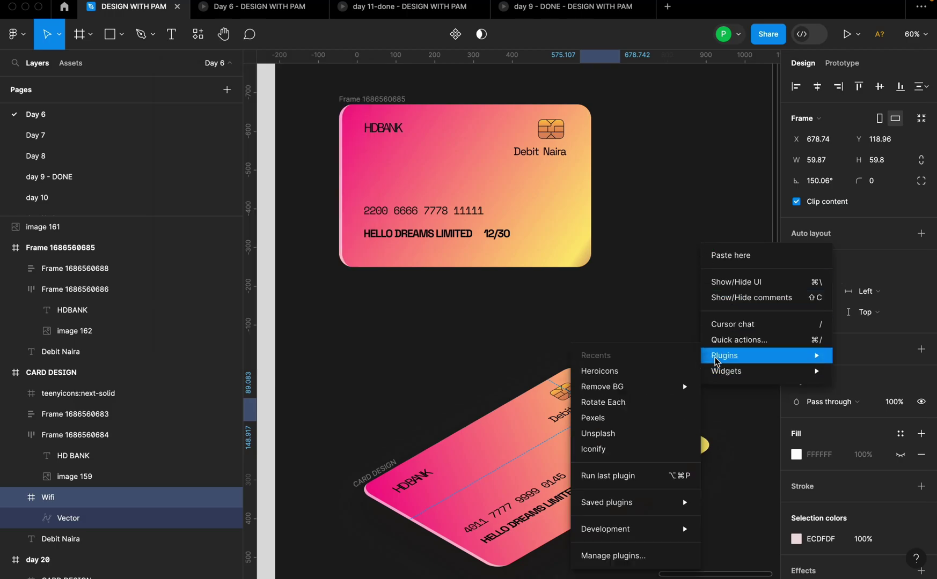
{"action": "left_click", "coordinate": [593, 449]}
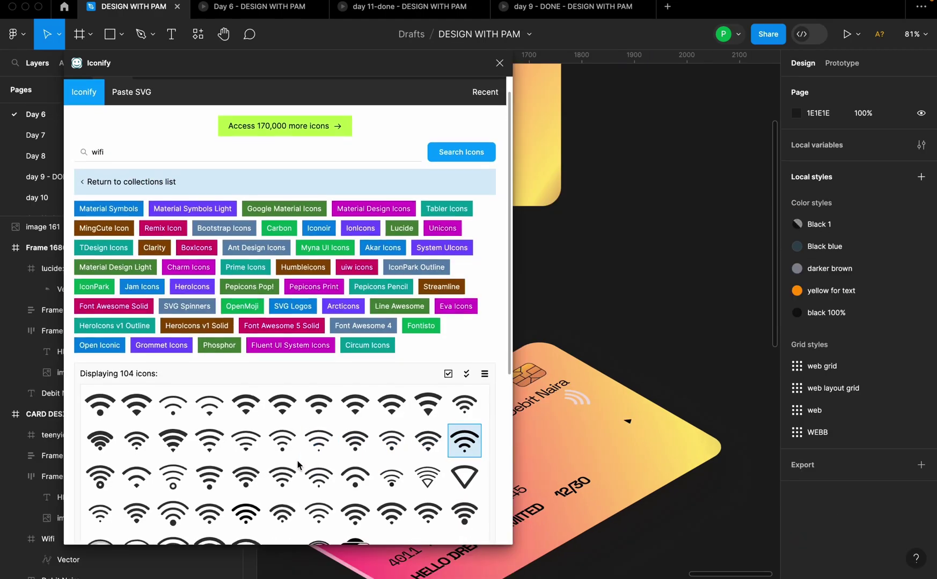
{"action": "scroll", "coordinate": [299, 465], "scroll_direction": "down", "scroll_amount": 5}
{"action": "left_click", "coordinate": [299, 465]}
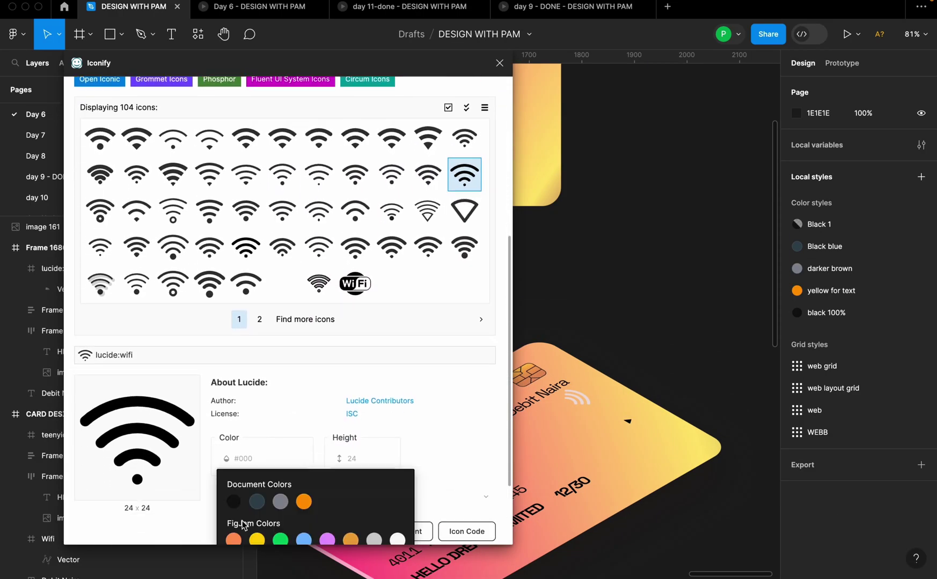
{"action": "left_click", "coordinate": [235, 503]}
{"action": "left_click", "coordinate": [298, 524]}
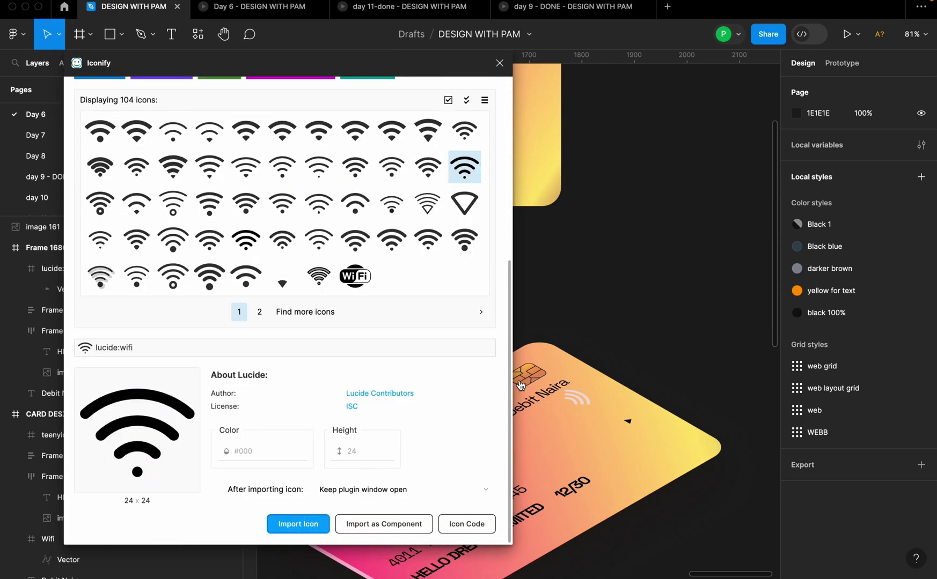
{"action": "scroll", "coordinate": [571, 322], "scroll_direction": "down", "scroll_amount": 3}
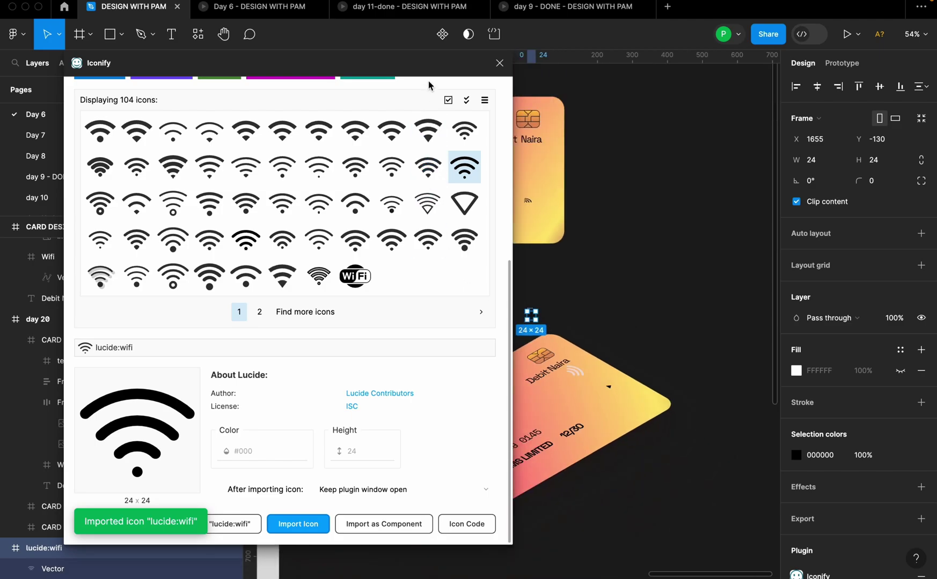
- Check the import colour choices for the lucide:wifi icon without picking one, and close the Iconify plugin
{"action": "left_click_drag", "start_coordinate": [436, 70], "coordinate": [392, 70]}
{"action": "left_click", "coordinate": [269, 463]}
{"action": "scroll", "coordinate": [275, 470], "scroll_direction": "down", "scroll_amount": 2}
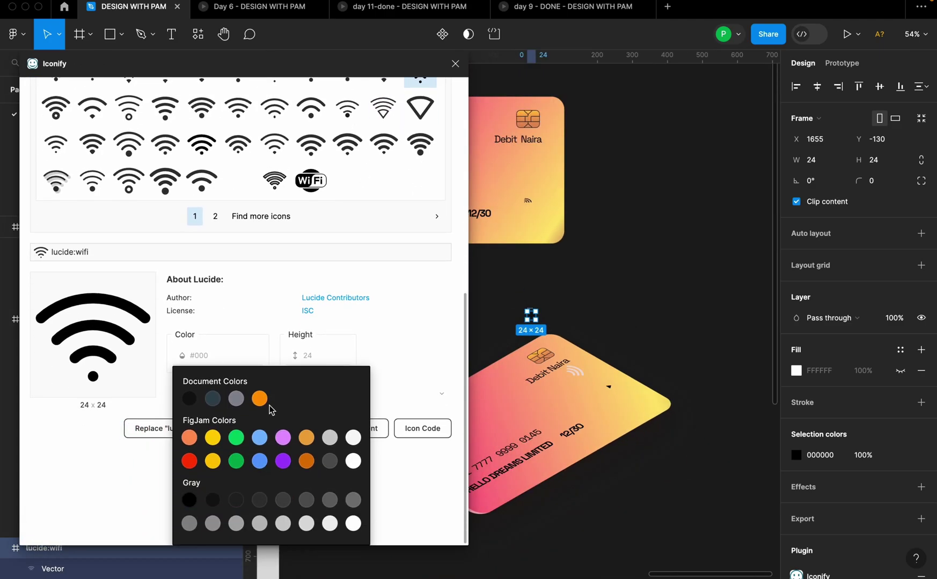
{"action": "scroll", "coordinate": [303, 339], "scroll_direction": "up", "scroll_amount": 2}
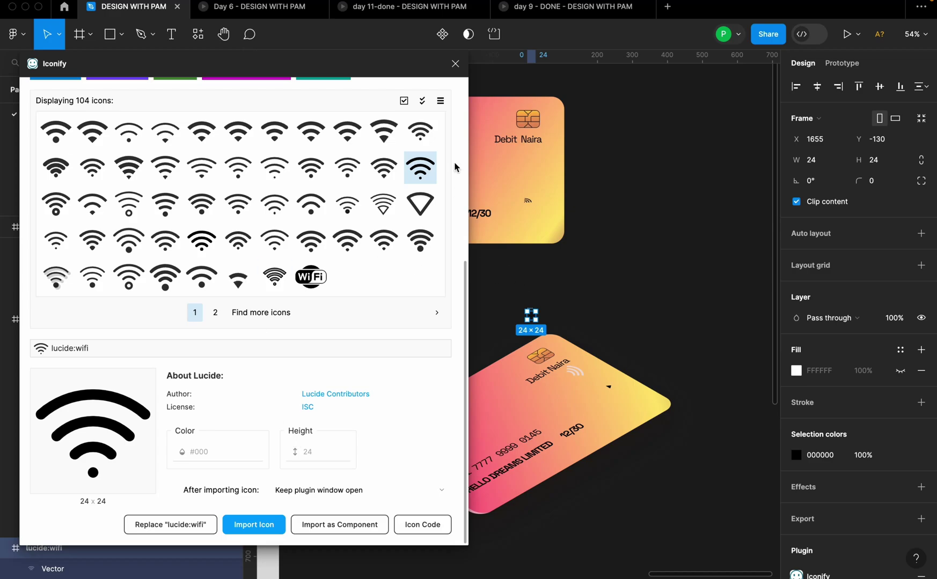
{"action": "left_click", "coordinate": [455, 63]}
- Move the imported lucide:wifi icon into the card below Debit Naira, at X 581, Y 175
{"action": "scroll", "coordinate": [573, 304], "scroll_direction": "up", "scroll_amount": 3}
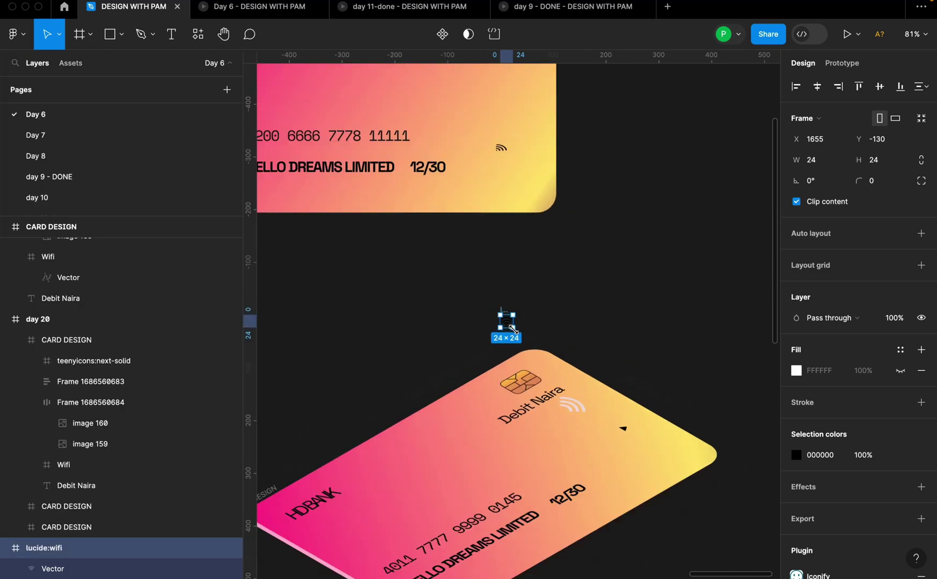
{"action": "left_click_drag", "start_coordinate": [506, 321], "coordinate": [527, 93]}
{"action": "scroll", "coordinate": [552, 123], "scroll_direction": "up", "scroll_amount": 4}
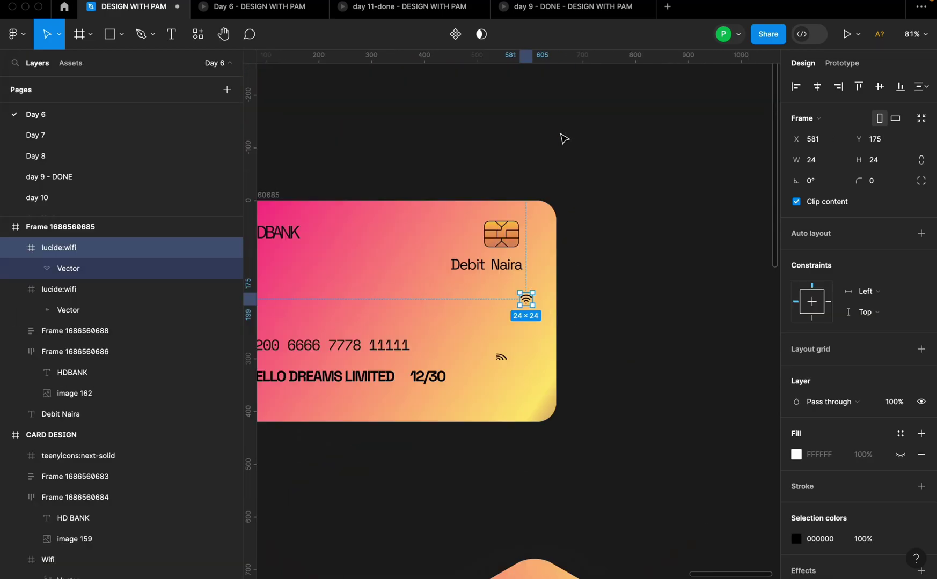
{"action": "scroll", "coordinate": [532, 307], "scroll_direction": "up", "scroll_amount": 5}
{"action": "right_click", "coordinate": [516, 287]}
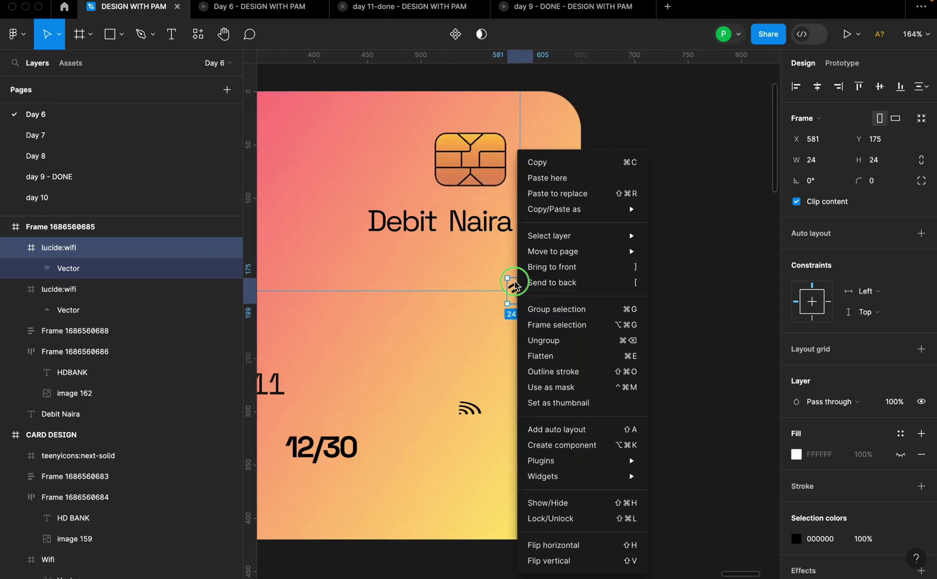
{"action": "mouse_move", "coordinate": [582, 258]}
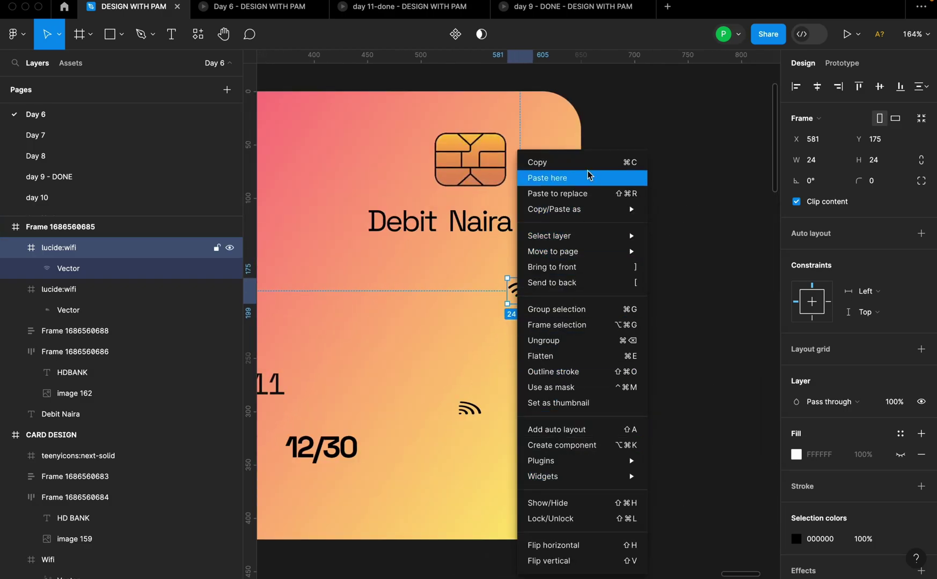
{"action": "key", "text": "Escape"}
- Flip the new wifi icon below Debit Naira horizontally and vertically
{"action": "scroll", "coordinate": [648, 309], "scroll_direction": "up", "scroll_amount": 5}
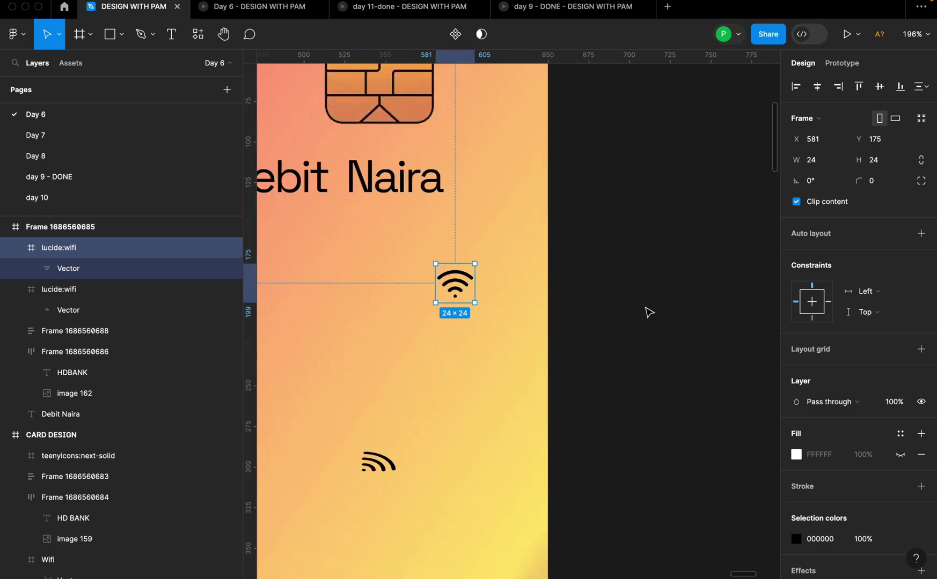
{"action": "right_click", "coordinate": [409, 281]}
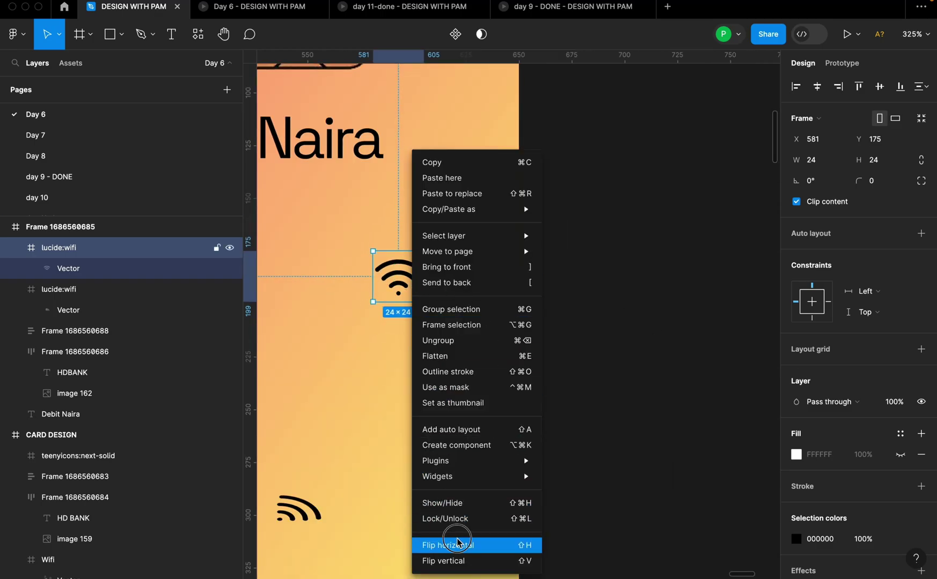
{"action": "left_click", "coordinate": [456, 545]}
{"action": "right_click", "coordinate": [394, 282]}
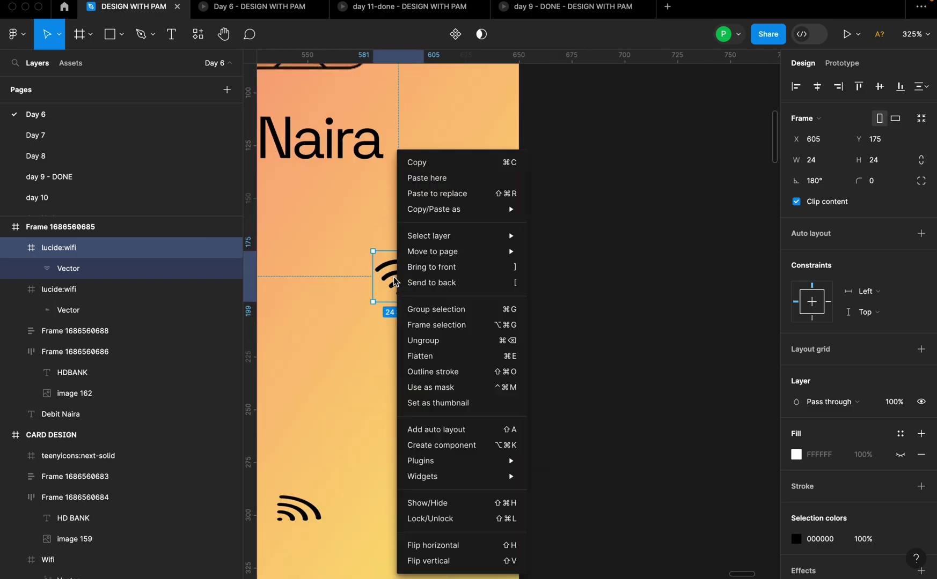
{"action": "left_click", "coordinate": [453, 561]}
- Rotate the wifi icon to -90° so its arcs open sideways like a contactless symbol
{"action": "left_click_drag", "start_coordinate": [429, 248], "coordinate": [316, 192]}
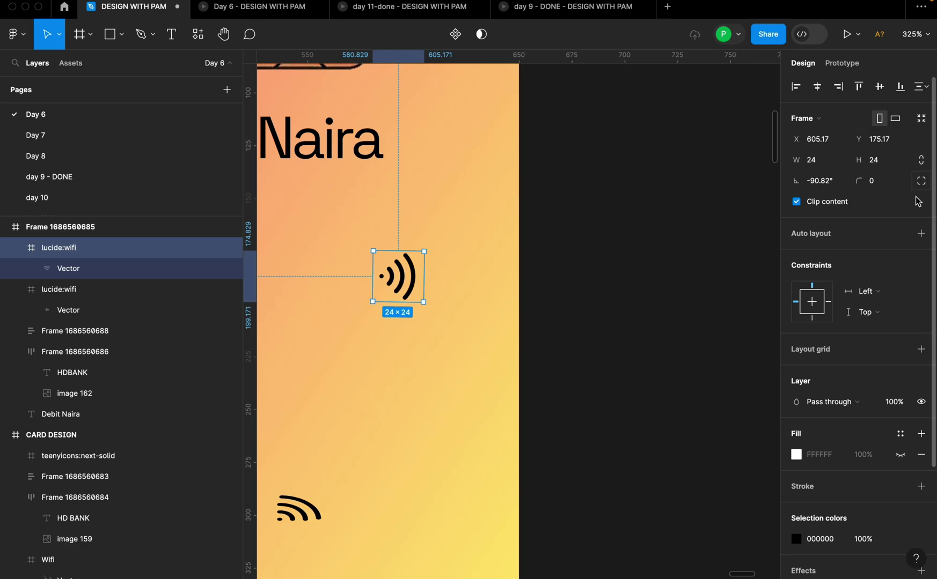
{"action": "mouse_move", "coordinate": [795, 181]}
{"action": "left_mouse_down"}
{"action": "mouse_move", "coordinate": [813, 186]}
{"action": "mouse_move", "coordinate": [800, 184]}
{"action": "left_mouse_up"}
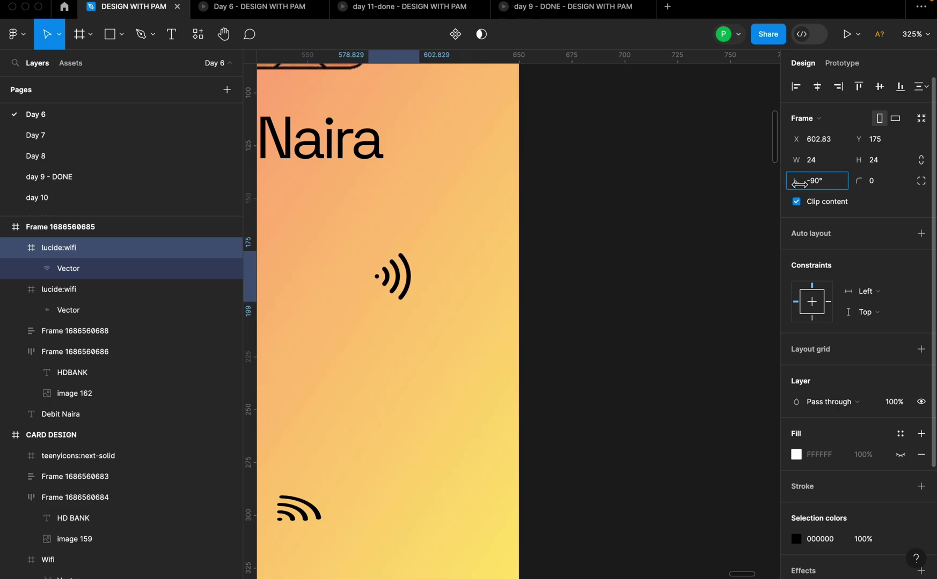
{"action": "left_click", "coordinate": [701, 246]}
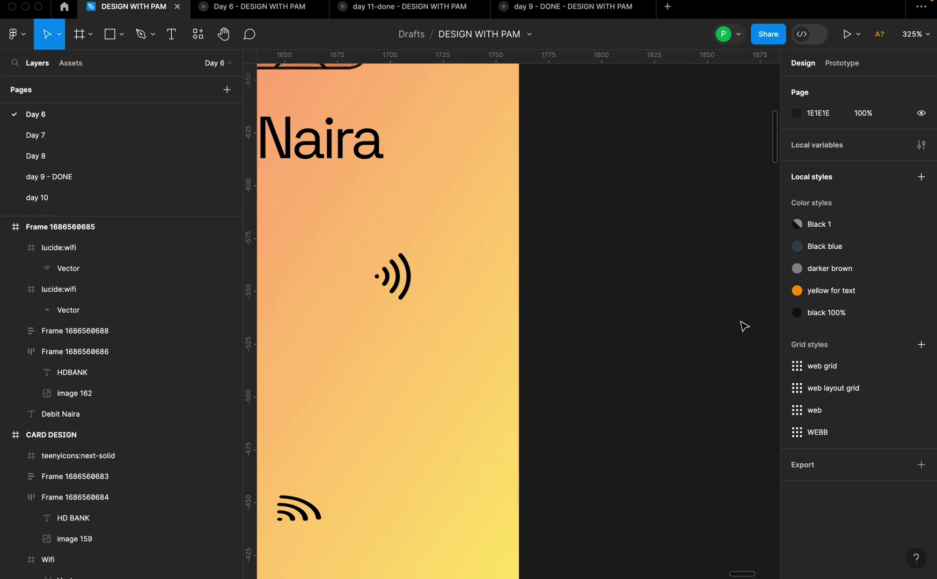
- Enlarge the rotated wifi icon to 35 × 35 and place it below Debit Naira at X 587, Y 144
{"action": "scroll", "coordinate": [418, 325], "scroll_direction": "down", "scroll_amount": 5}
{"action": "scroll", "coordinate": [427, 343], "scroll_direction": "down", "scroll_amount": 3}
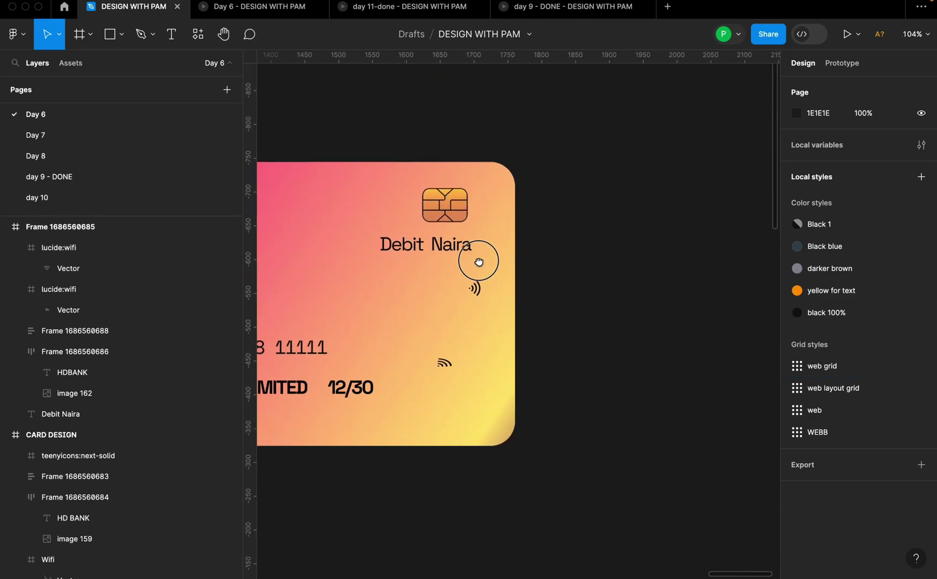
{"action": "left_click", "coordinate": [474, 290]}
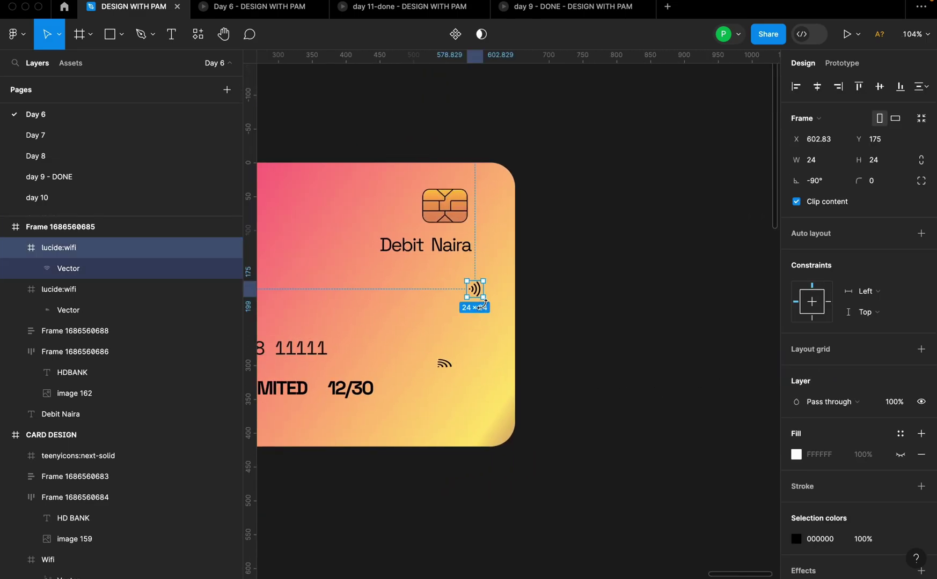
{"action": "left_click_drag", "start_coordinate": [483, 299], "coordinate": [464, 276]}
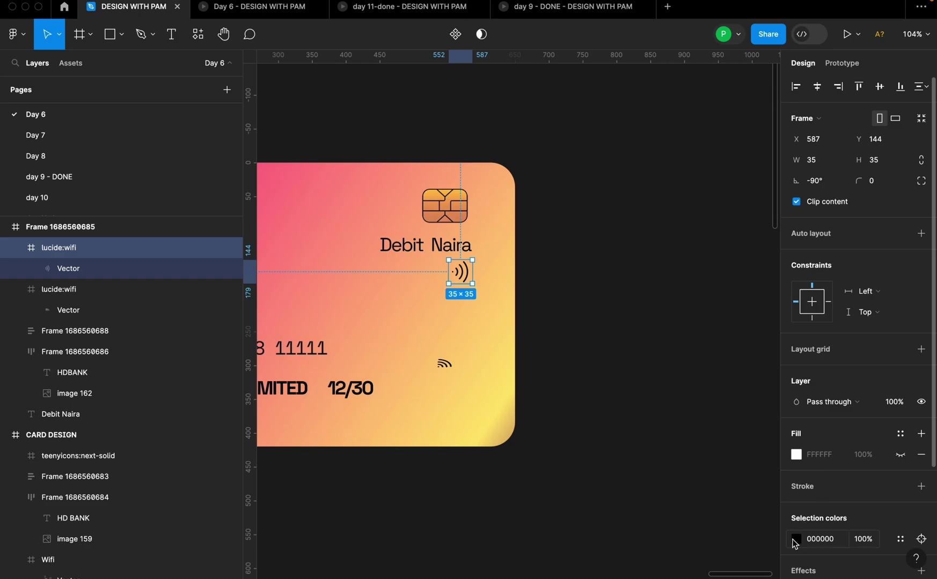
- Change the rotated wifi icon's colour to white, FFFFFF
{"action": "left_click", "coordinate": [796, 539]}
{"action": "left_click_drag", "start_coordinate": [625, 260], "coordinate": [604, 234]}
{"action": "left_click", "coordinate": [577, 221]}
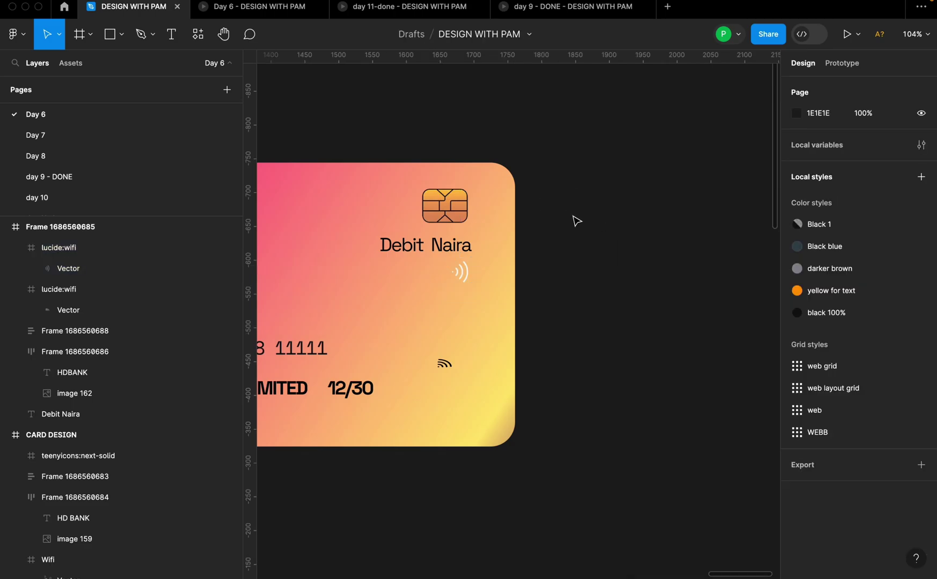
- Try adding a black stroke of weight 1 inside the white wifi icon's frame, and undo it
{"action": "left_click", "coordinate": [460, 272]}
{"action": "scroll", "coordinate": [842, 494], "scroll_direction": "down", "scroll_amount": 3}
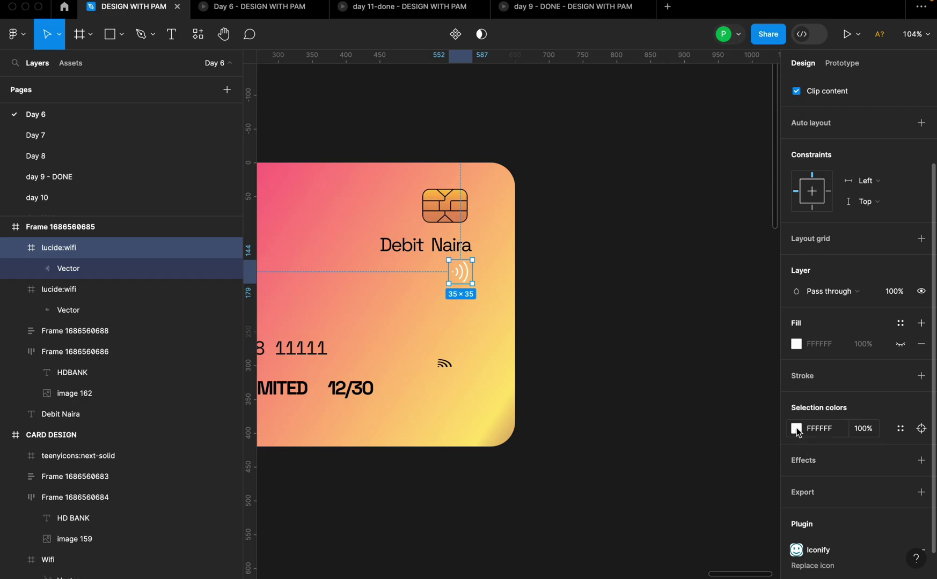
{"action": "left_click", "coordinate": [921, 376]}
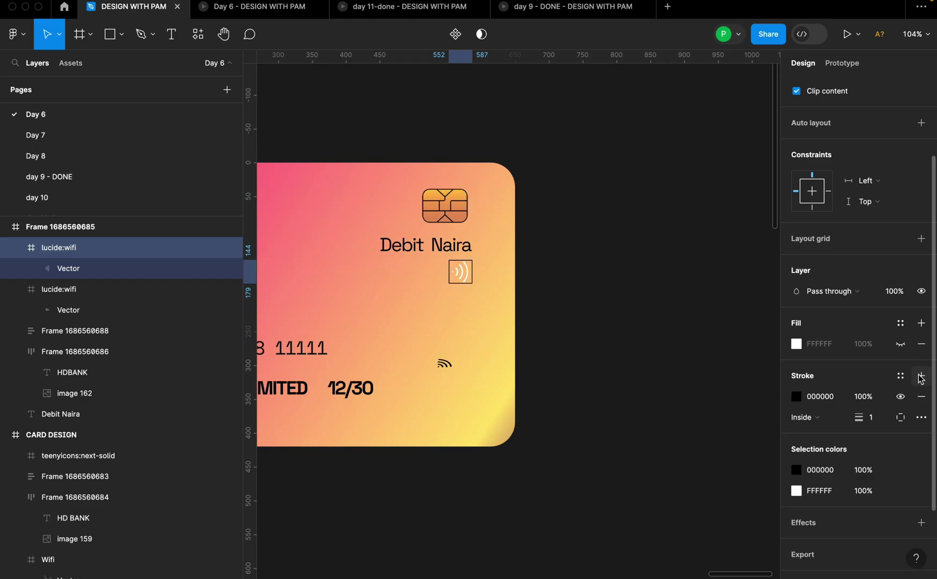
{"action": "key", "text": "ctrl+z"}
- Move the white wifi vector out of its lucide:wifi frame onto the card, and delete the emptied frame
{"action": "left_click", "coordinate": [457, 276]}
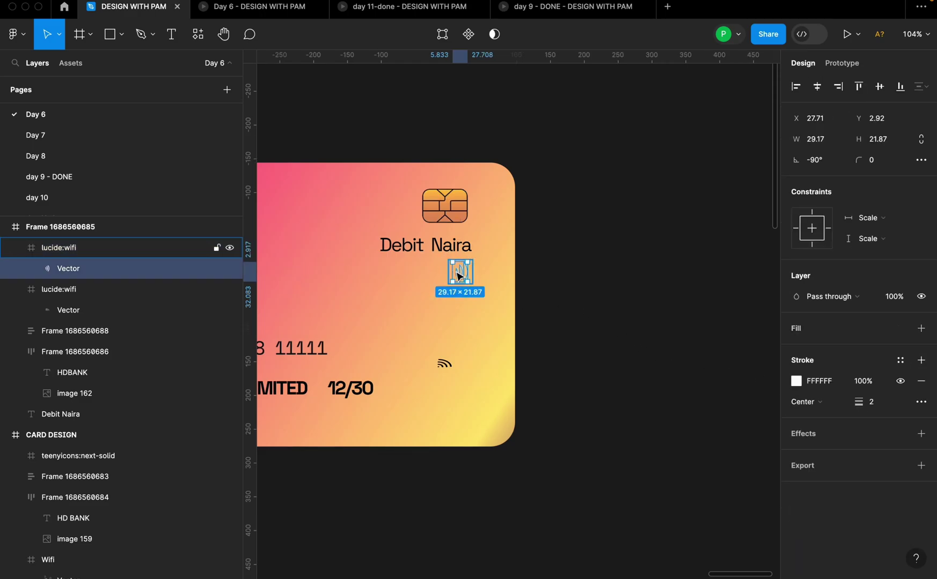
{"action": "left_click", "coordinate": [483, 293]}
{"action": "scroll", "coordinate": [478, 291], "scroll_direction": "up", "scroll_amount": 3}
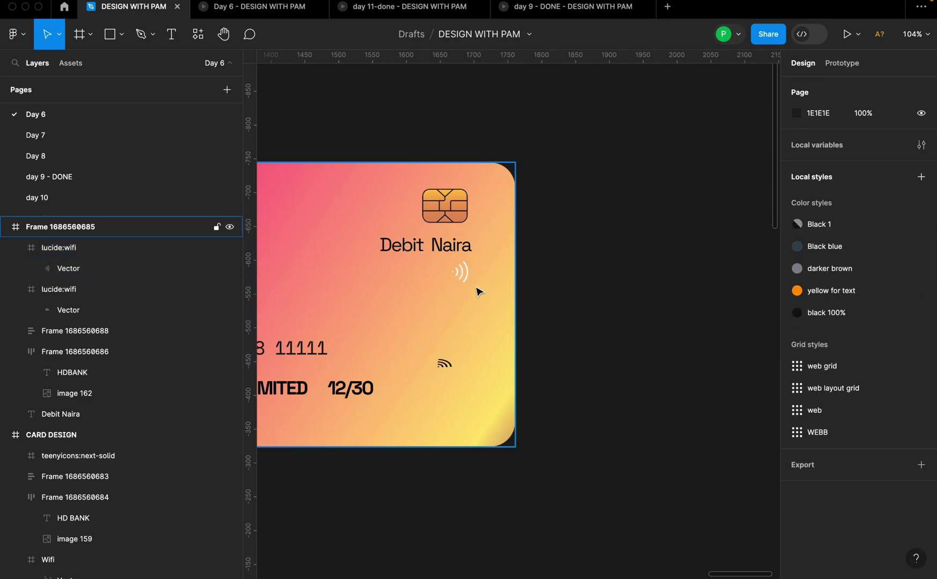
{"action": "left_click", "coordinate": [86, 270]}
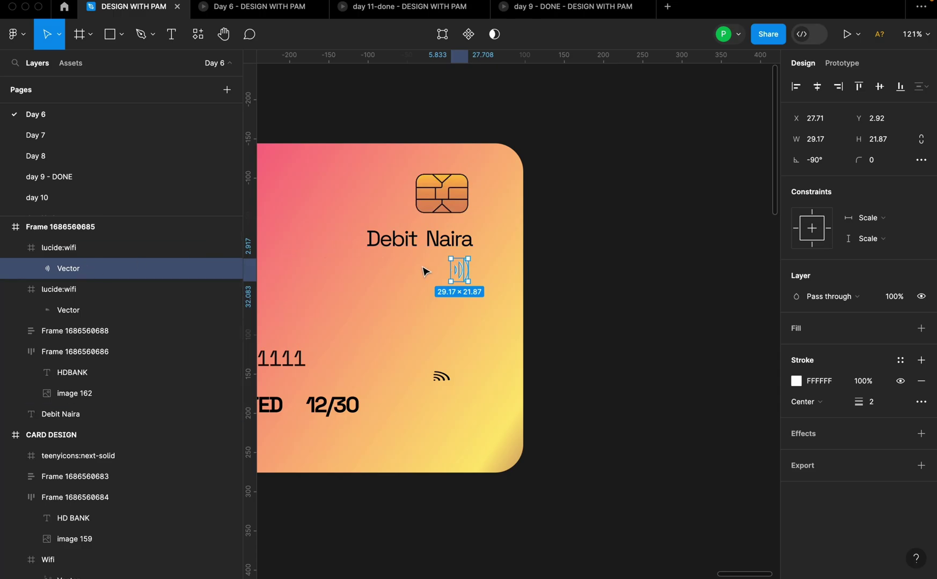
{"action": "scroll", "coordinate": [443, 273], "scroll_direction": "up", "scroll_amount": 10}
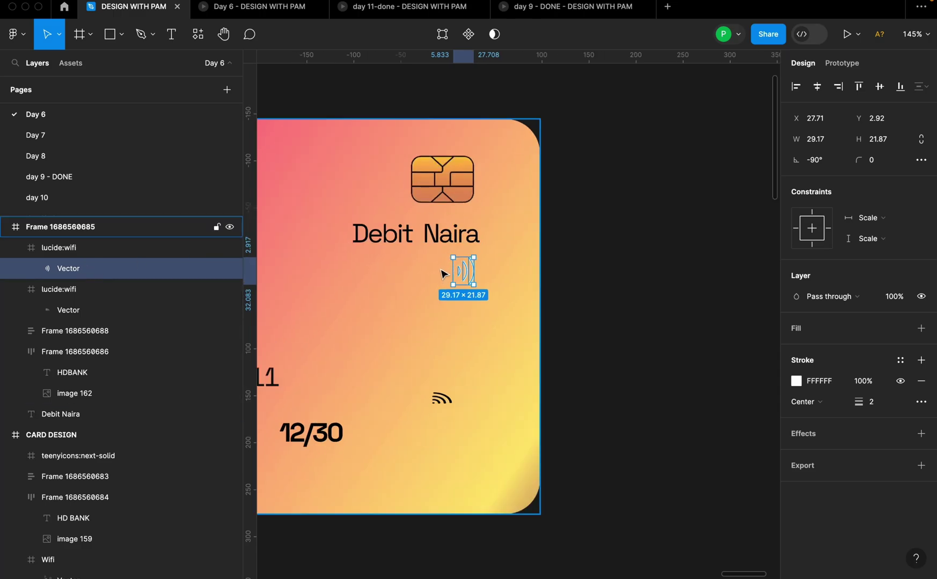
{"action": "left_click_drag", "start_coordinate": [516, 273], "coordinate": [612, 376]}
{"action": "left_click", "coordinate": [528, 252]}
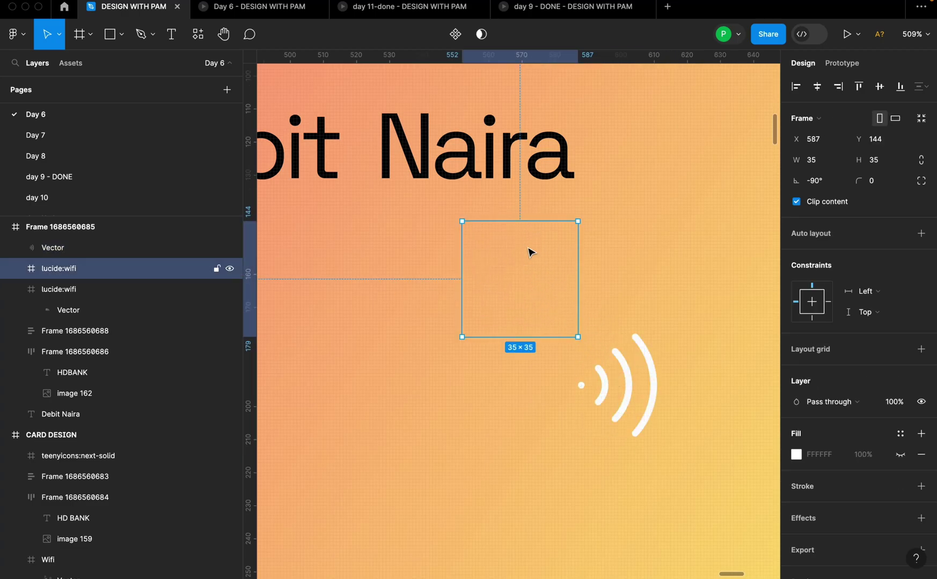
{"action": "key", "text": "Delete"}
- Move the white wifi vector back beneath Debit Naira, to X 583.87, Y 146
{"action": "left_click", "coordinate": [637, 374]}
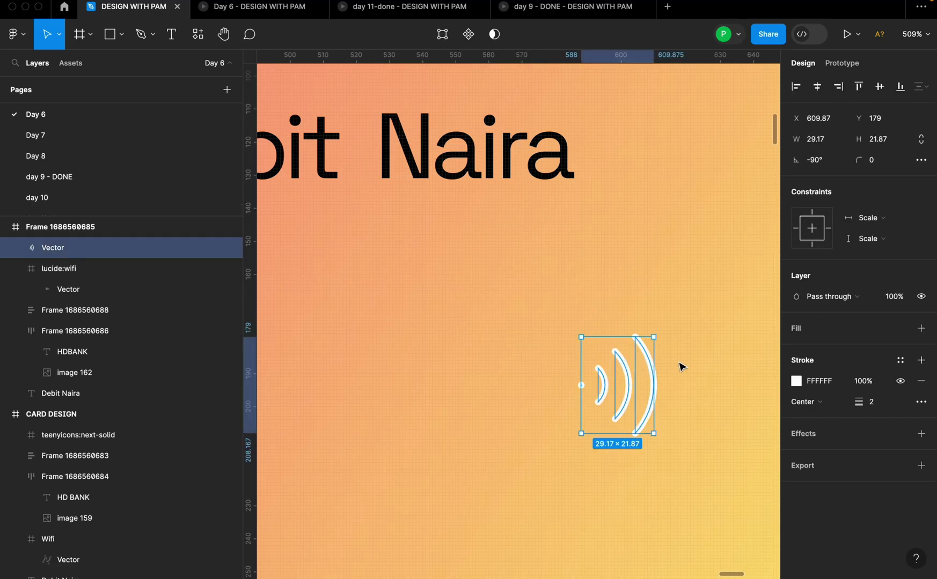
{"action": "left_click_drag", "start_coordinate": [632, 378], "coordinate": [547, 279]}
{"action": "scroll", "coordinate": [552, 285], "scroll_direction": "down", "scroll_amount": 3}
{"action": "scroll", "coordinate": [548, 280], "scroll_direction": "down", "scroll_amount": 5}
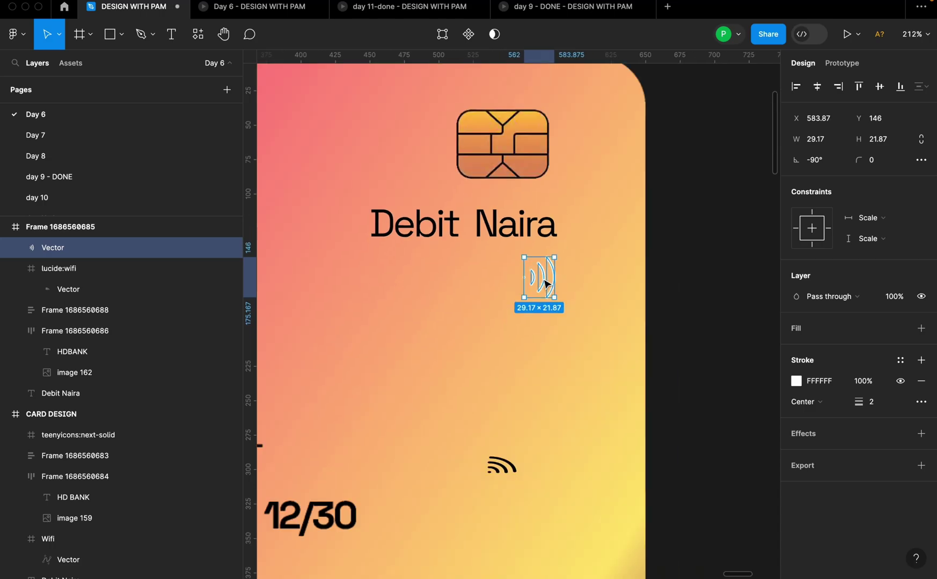
- Set the white wifi vector's stroke weight to 3
{"action": "scroll", "coordinate": [541, 291], "scroll_direction": "down", "scroll_amount": 3}
{"action": "scroll", "coordinate": [538, 290], "scroll_direction": "down", "scroll_amount": 1}
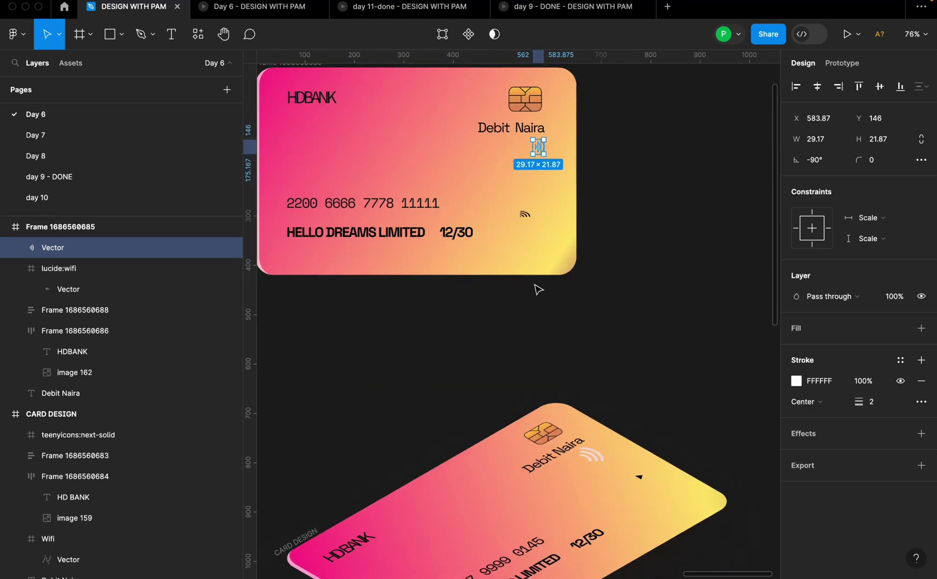
{"action": "scroll", "coordinate": [537, 148], "scroll_direction": "up", "scroll_amount": 10}
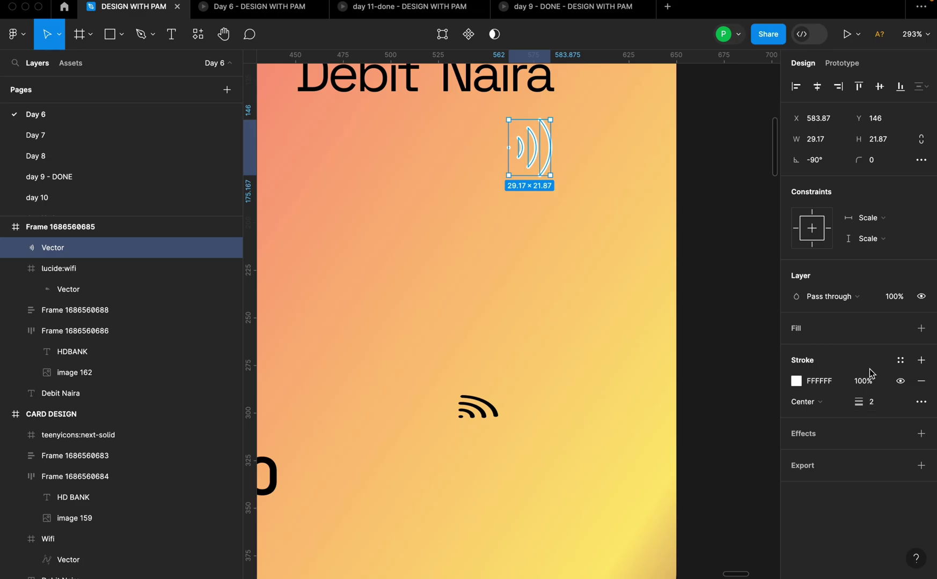
{"action": "left_click", "coordinate": [876, 408]}
{"action": "type", "text": "3"}
{"action": "key", "text": "Return"}
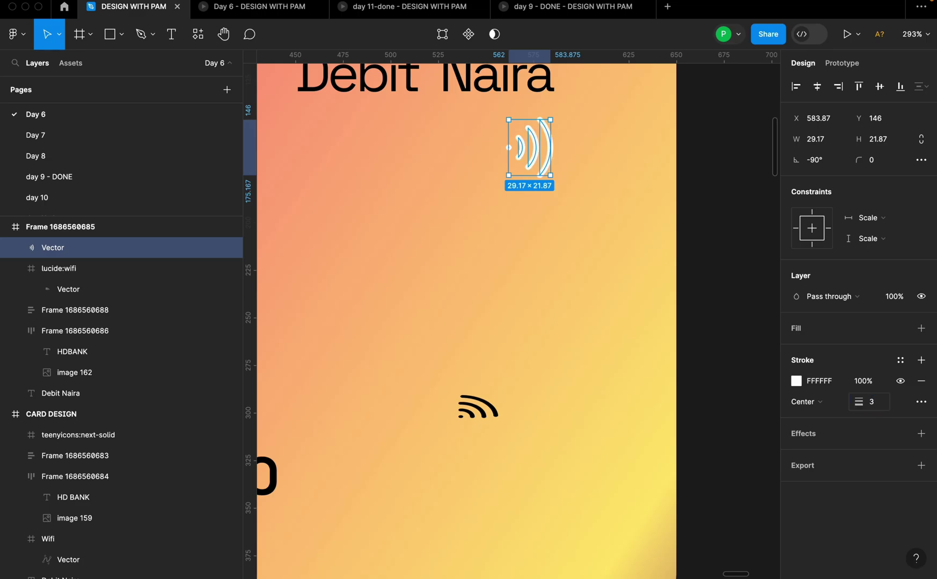
{"action": "left_click", "coordinate": [655, 307]}
{"action": "scroll", "coordinate": [580, 240], "scroll_direction": "down", "scroll_amount": 10}
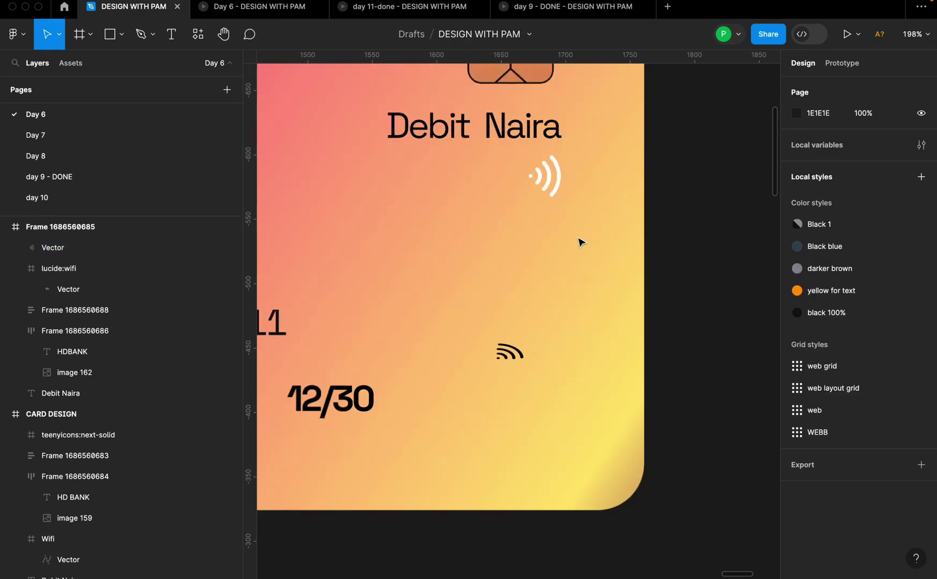
- Set the white wifi vector's stroke weight to 4
{"action": "left_click", "coordinate": [562, 213]}
{"action": "scroll", "coordinate": [564, 217], "scroll_direction": "up", "scroll_amount": 5}
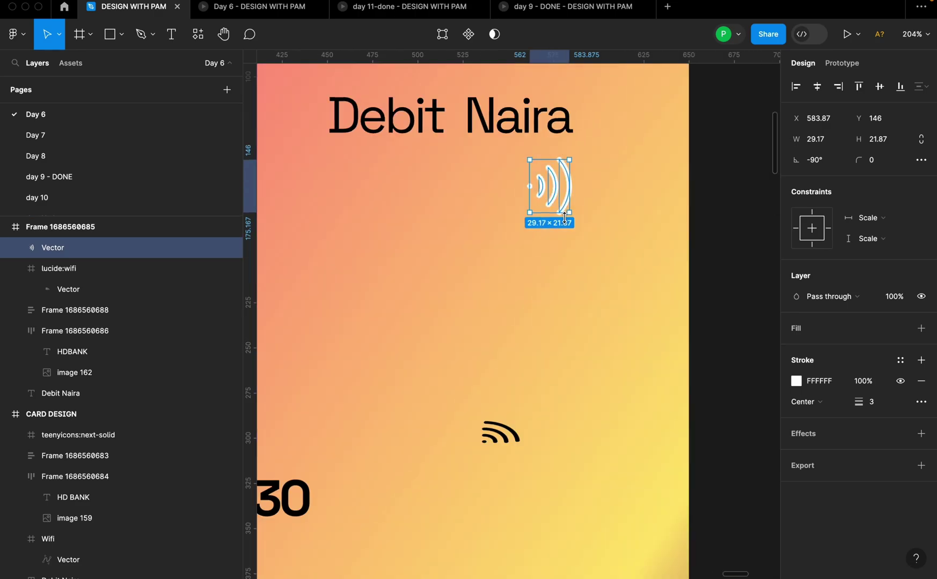
{"action": "left_click", "coordinate": [874, 401]}
{"action": "type", "text": "4"}
{"action": "key", "text": "Return"}
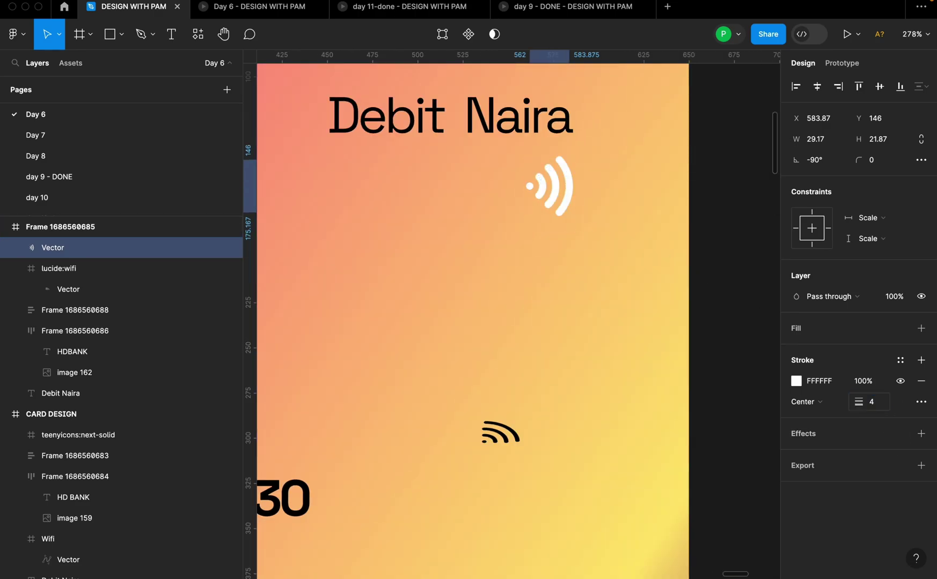
{"action": "left_click", "coordinate": [644, 382]}
- Delete the leftover black wifi icon from the lower part of the flat card
{"action": "scroll", "coordinate": [558, 305], "scroll_direction": "down", "scroll_amount": 10}
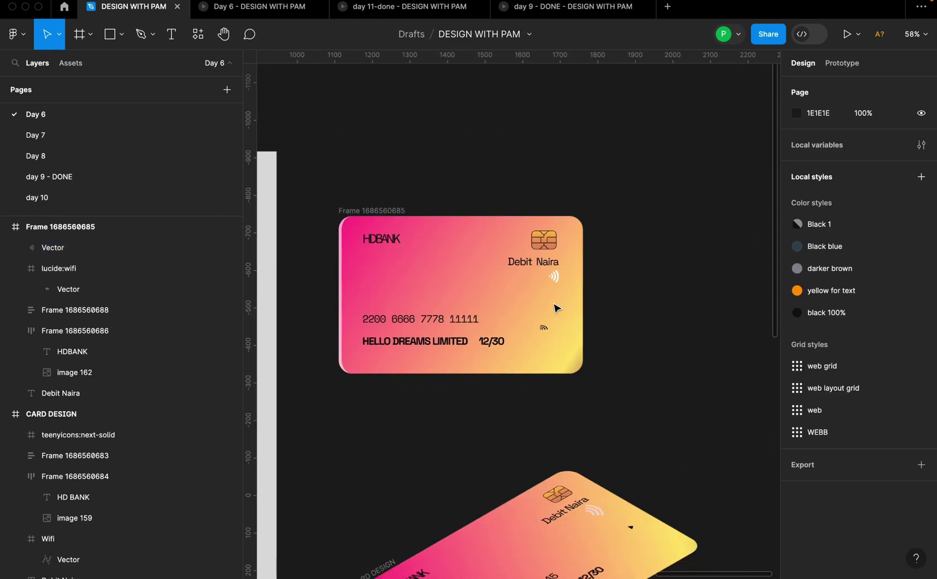
{"action": "scroll", "coordinate": [551, 314], "scroll_direction": "up", "scroll_amount": 5}
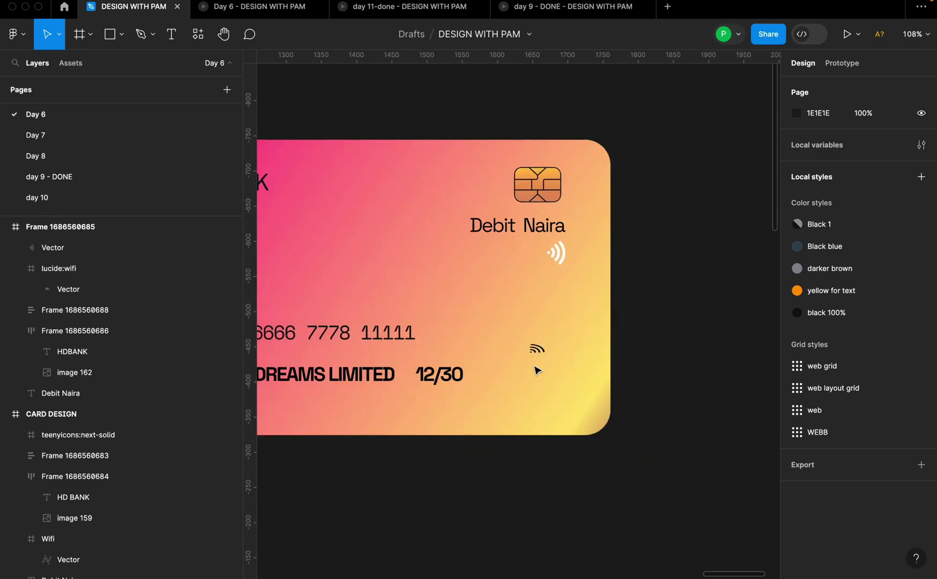
{"action": "left_click", "coordinate": [535, 351]}
{"action": "key", "text": "Delete"}
{"action": "scroll", "coordinate": [543, 343], "scroll_direction": "down", "scroll_amount": 6}
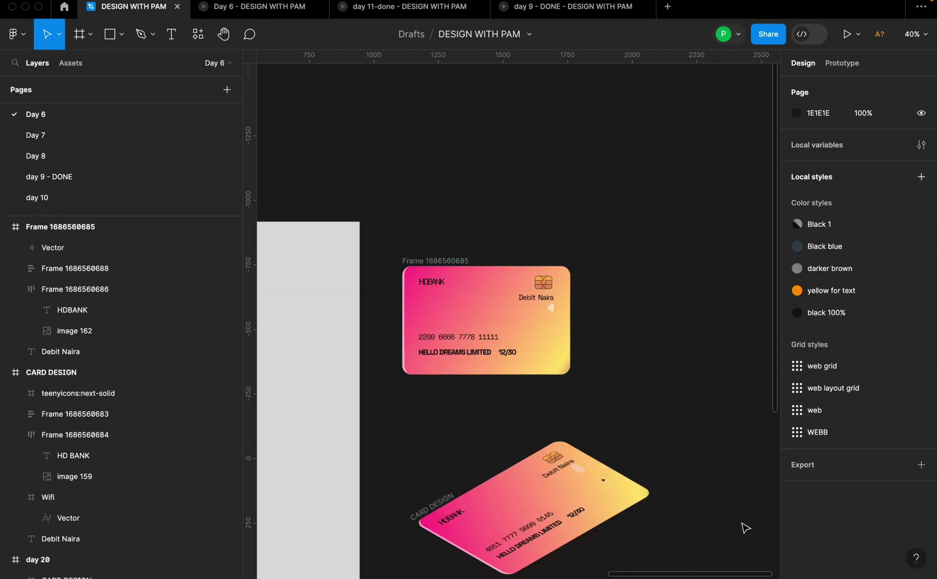
- Insert the outlined right-chevron icon from the Heroicons plugin
{"action": "left_click", "coordinate": [602, 479]}
{"action": "right_click", "coordinate": [628, 279]}
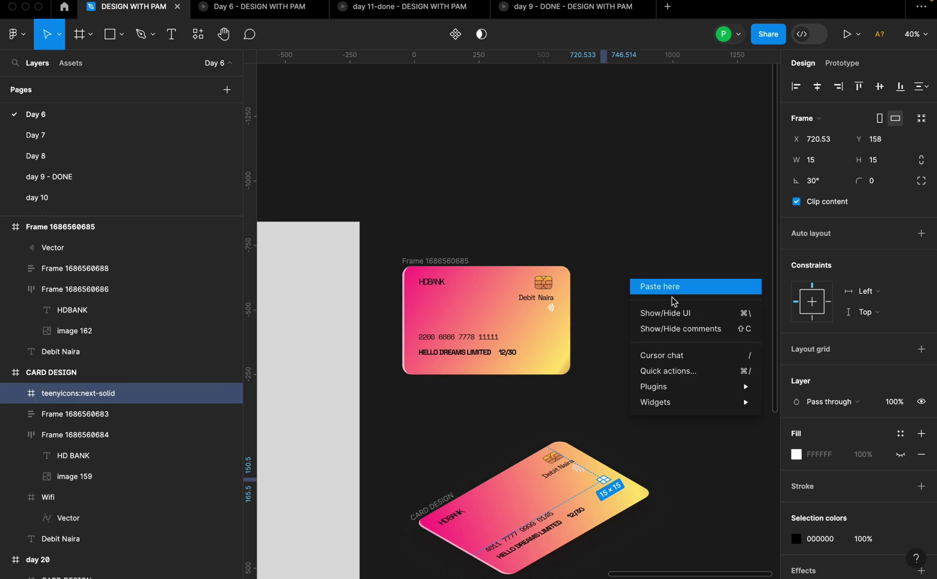
{"action": "left_click", "coordinate": [563, 197]}
{"action": "right_click", "coordinate": [580, 200]}
{"action": "mouse_move", "coordinate": [664, 309]}
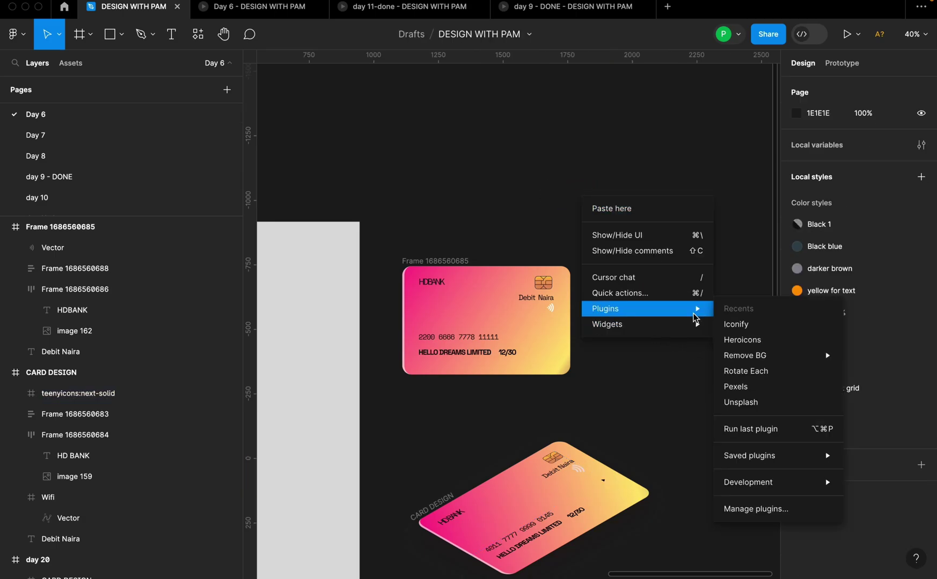
{"action": "left_click", "coordinate": [766, 340]}
{"action": "scroll", "coordinate": [308, 247], "scroll_direction": "down", "scroll_amount": 6}
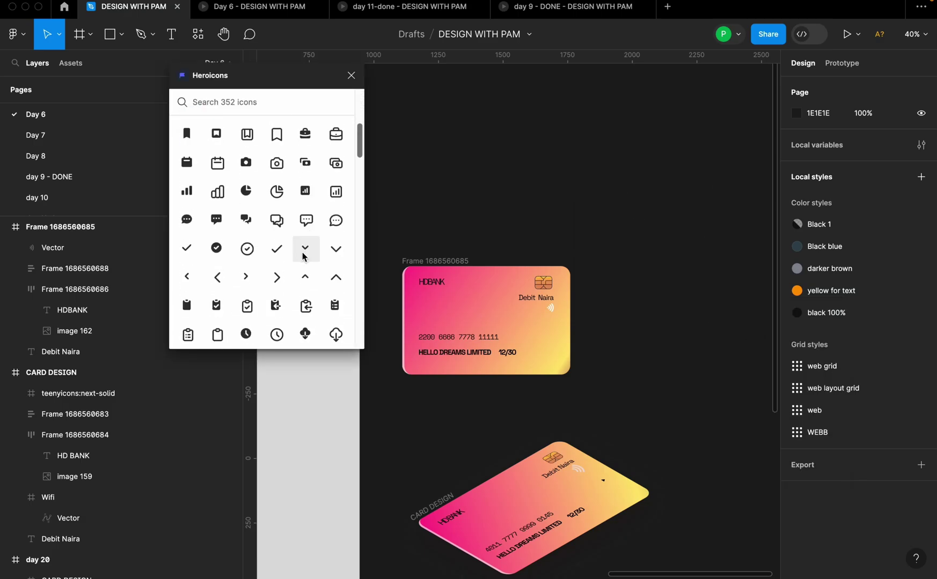
{"action": "scroll", "coordinate": [300, 263], "scroll_direction": "up", "scroll_amount": 1}
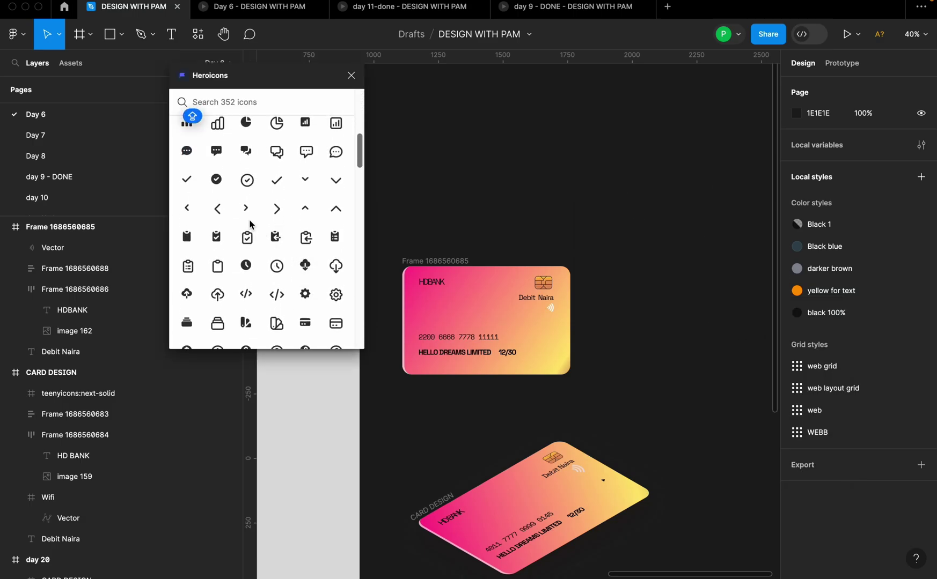
{"action": "scroll", "coordinate": [290, 293], "scroll_direction": "down", "scroll_amount": 10}
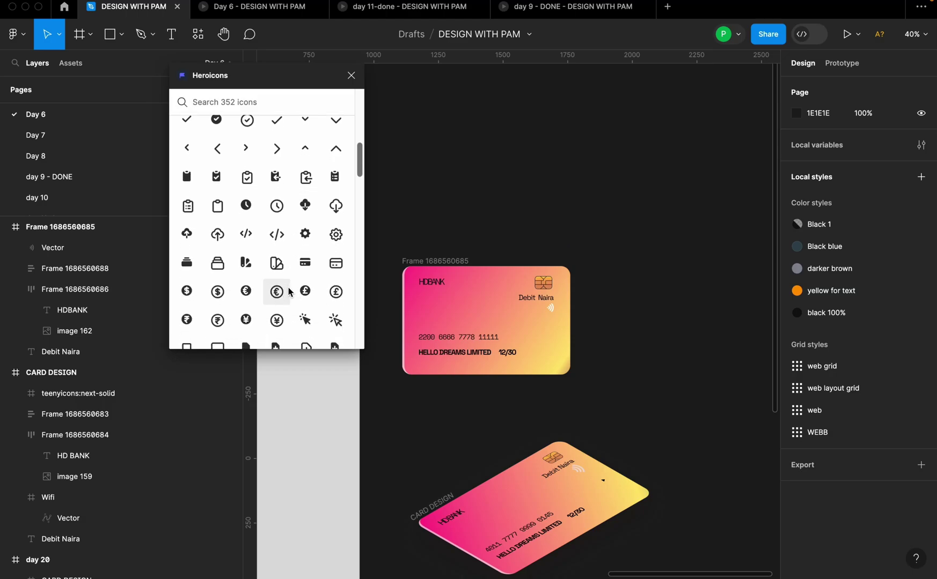
{"action": "scroll", "coordinate": [294, 301], "scroll_direction": "down", "scroll_amount": 15}
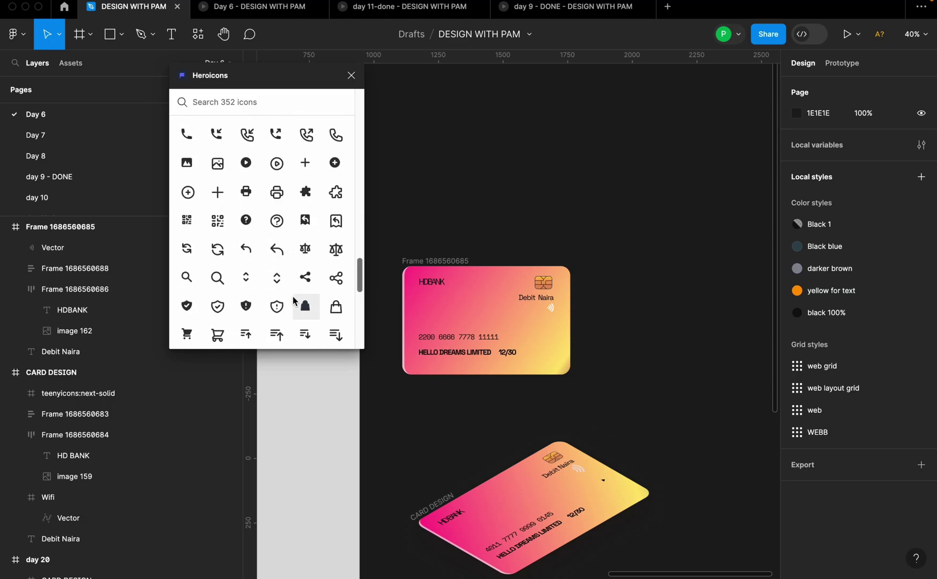
{"action": "scroll", "coordinate": [295, 304], "scroll_direction": "up", "scroll_amount": 20}
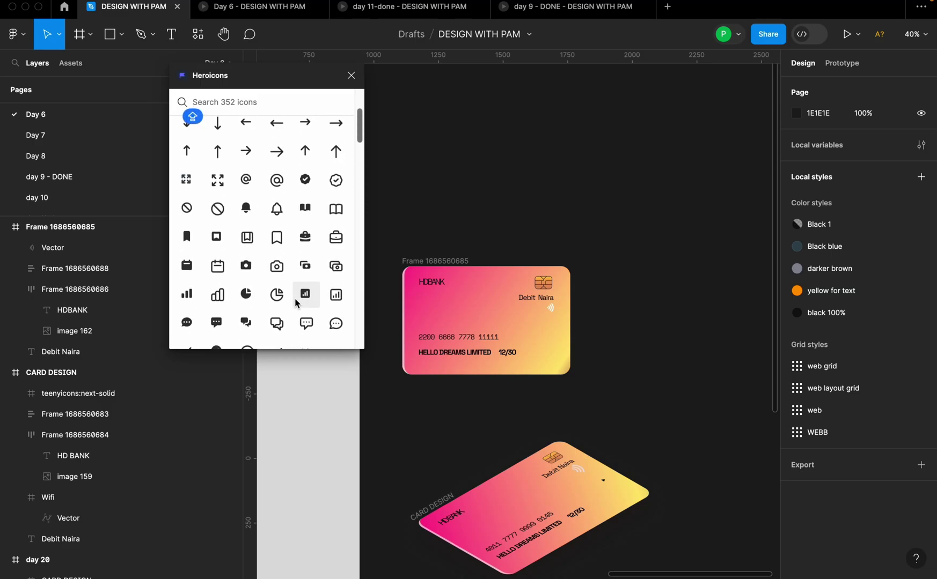
{"action": "scroll", "coordinate": [295, 304], "scroll_direction": "down", "scroll_amount": 5}
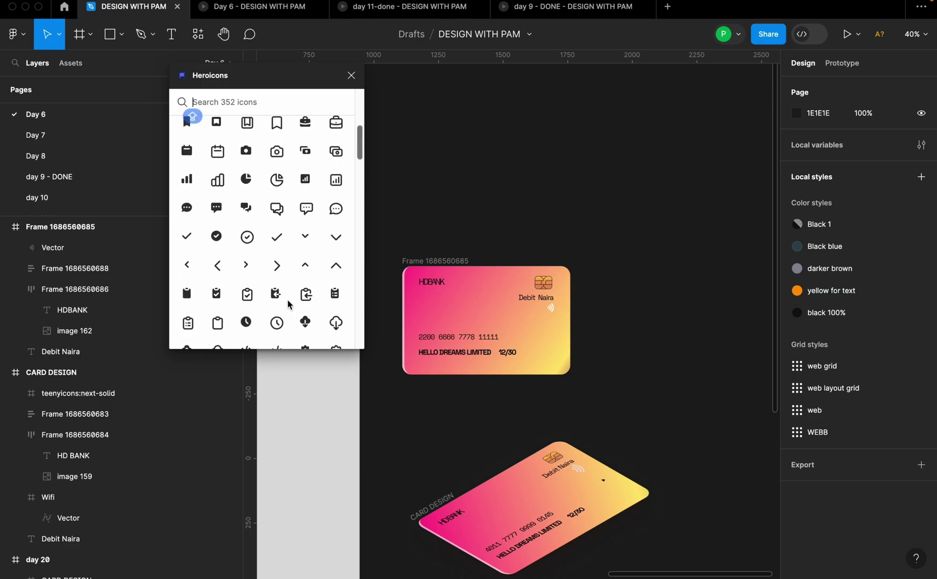
{"action": "left_click", "coordinate": [277, 266]}
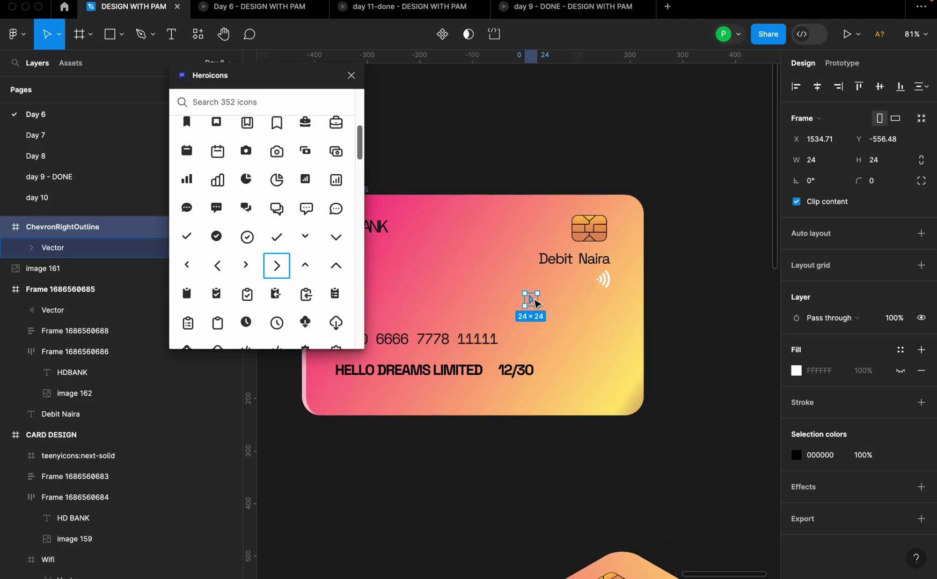
- Move the chevron icon onto the card below the white wifi icon, to X 1674, Y -483
{"action": "left_click_drag", "start_coordinate": [533, 299], "coordinate": [595, 342]}
{"action": "scroll", "coordinate": [606, 337], "scroll_direction": "up", "scroll_amount": 5}
{"action": "left_click", "coordinate": [600, 331]}
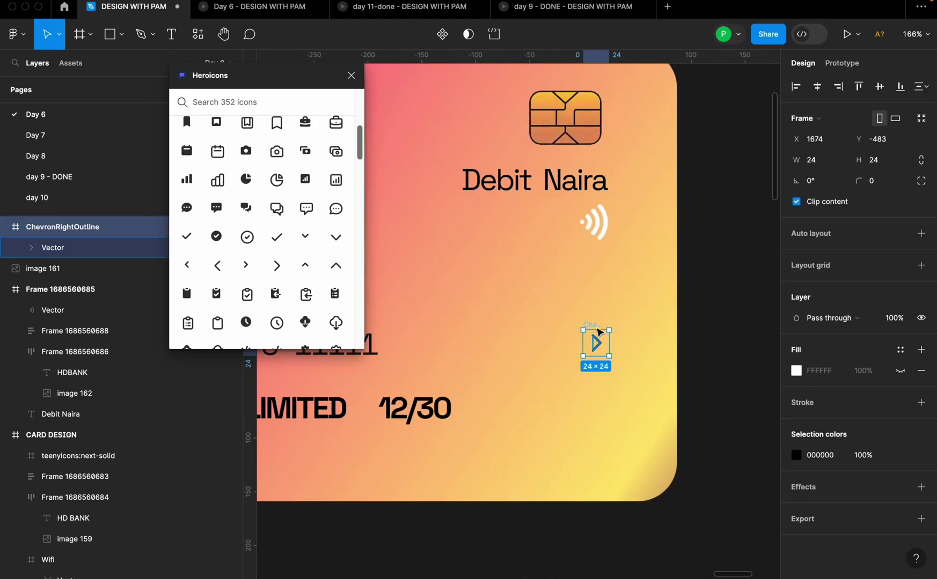
- Try combining the chevron icon and the white wifi vector in an auto layout, and undo it
{"action": "left_click", "coordinate": [599, 220], "text": "shift"}
{"action": "key", "text": "shift+a"}
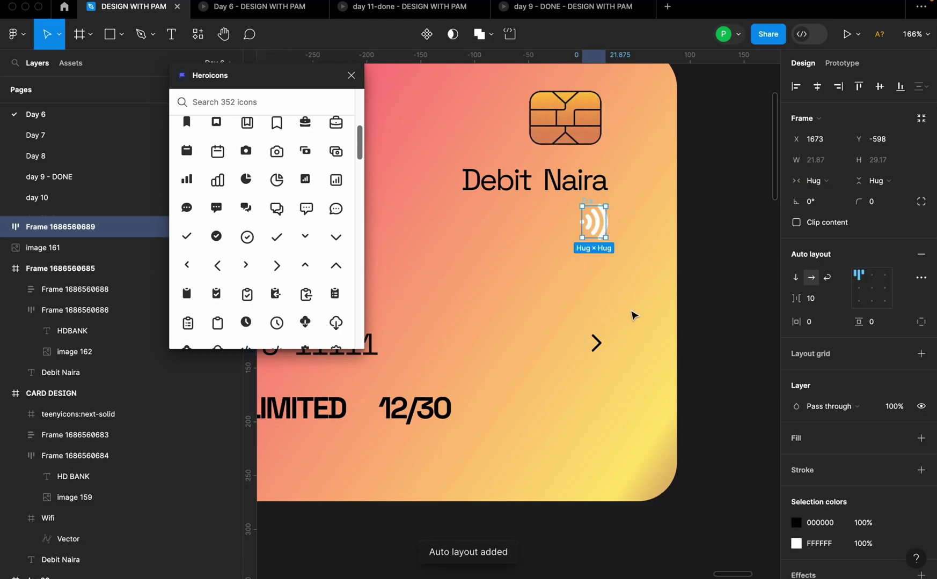
{"action": "key", "text": "ctrl+z"}
- Close Heroicons, move the chevron vector out of its frame onto the card at X 577 below the wifi icon, and delete the emptied frame
{"action": "left_click", "coordinate": [599, 337]}
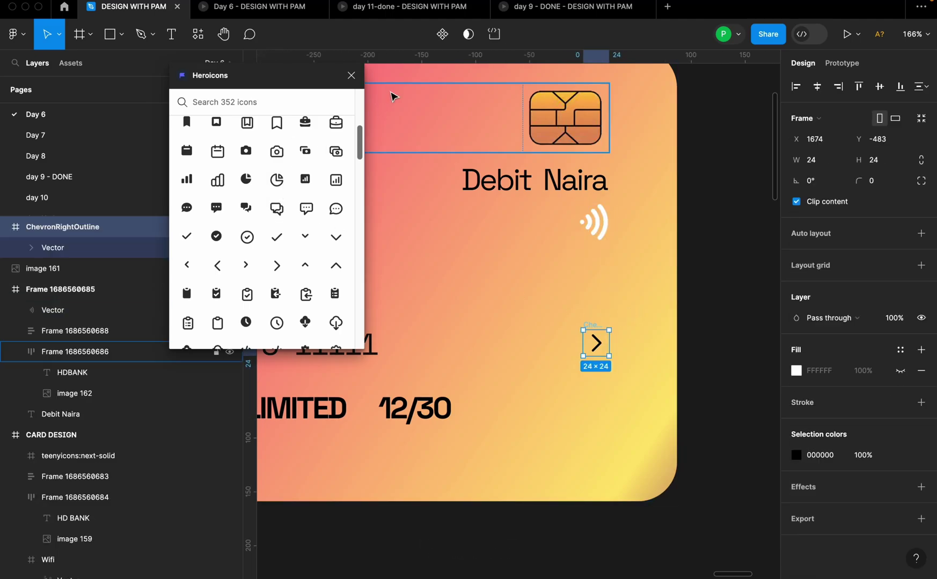
{"action": "left_click", "coordinate": [351, 75]}
{"action": "scroll", "coordinate": [594, 358], "scroll_direction": "up", "scroll_amount": 4}
{"action": "left_click", "coordinate": [600, 335]}
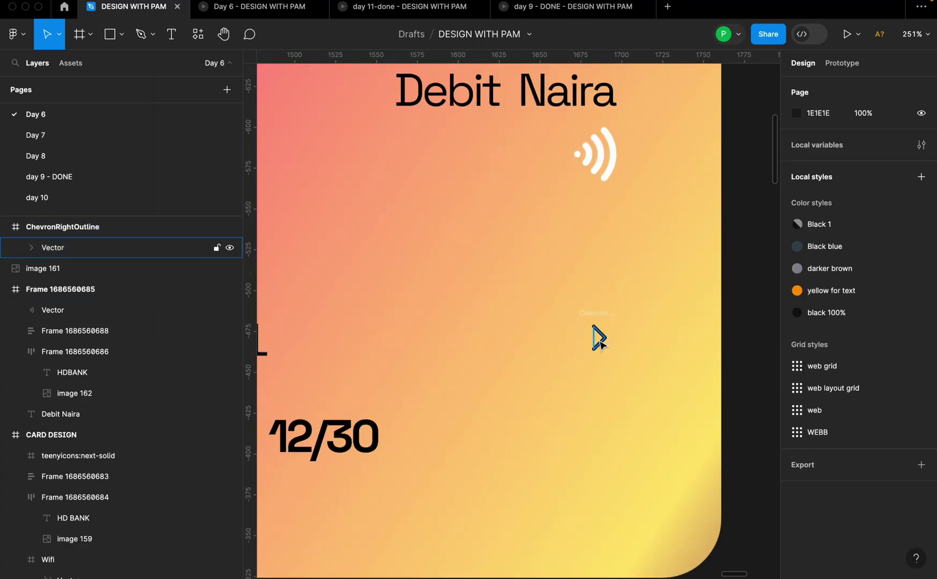
{"action": "left_click", "coordinate": [591, 335]}
{"action": "left_click_drag", "start_coordinate": [592, 335], "coordinate": [506, 378]}
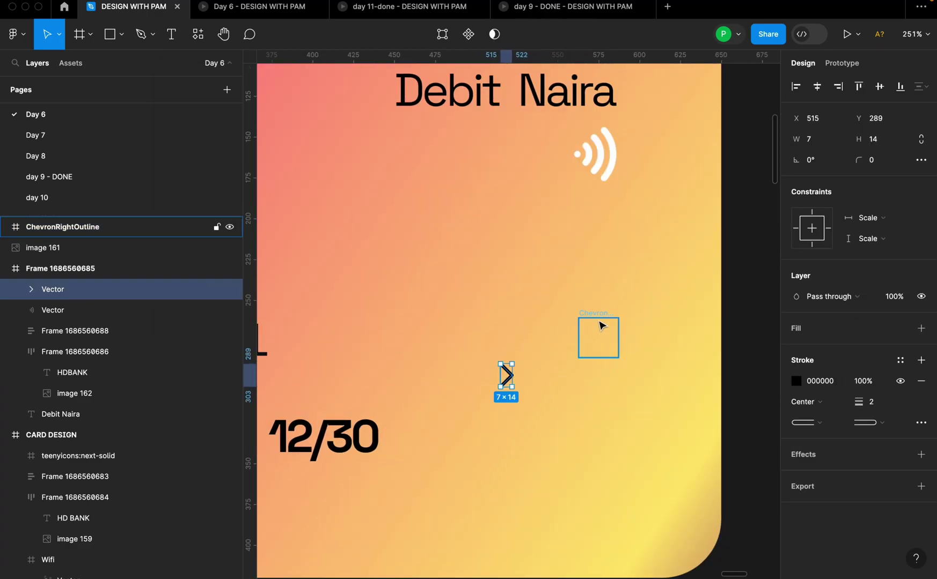
{"action": "left_click", "coordinate": [599, 323]}
{"action": "key", "text": "Delete"}
{"action": "scroll", "coordinate": [596, 326], "scroll_direction": "down", "scroll_amount": 5}
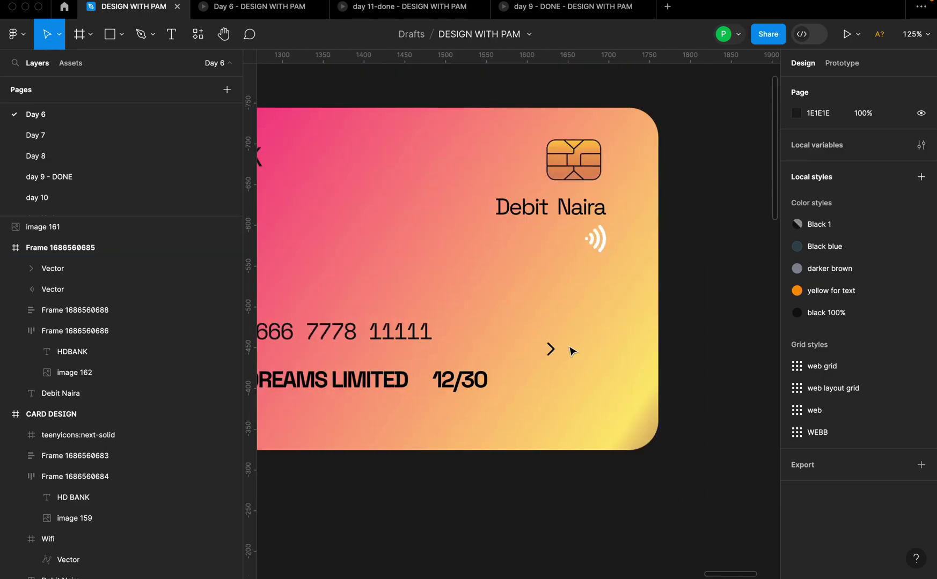
{"action": "left_click_drag", "start_coordinate": [550, 350], "coordinate": [601, 332]}
- Try an auto layout with top-right alignment around the chevron and the card number and company text block, and ungroup it
{"action": "scroll", "coordinate": [601, 332], "scroll_direction": "down", "scroll_amount": 3}
{"action": "left_click", "coordinate": [475, 355], "text": "shift"}
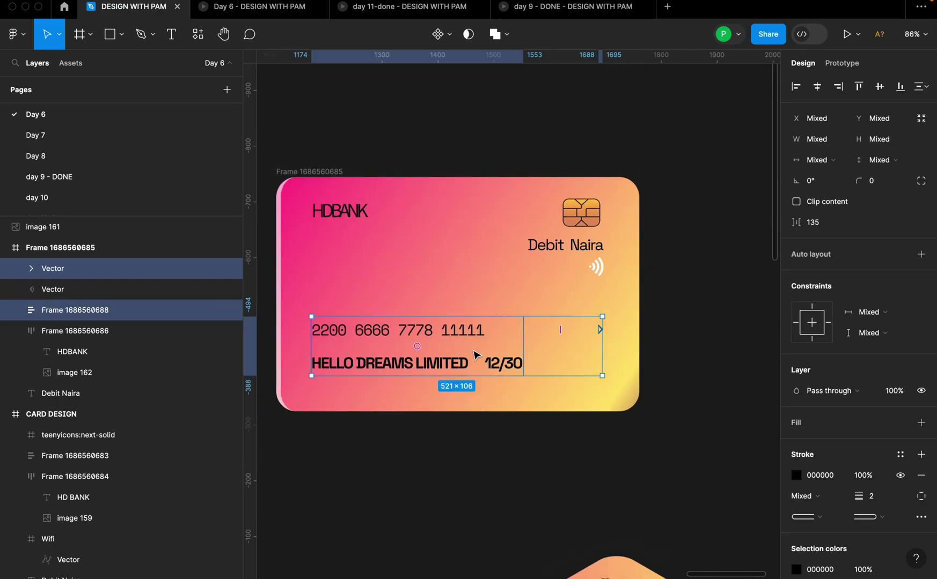
{"action": "key", "text": "shift+a"}
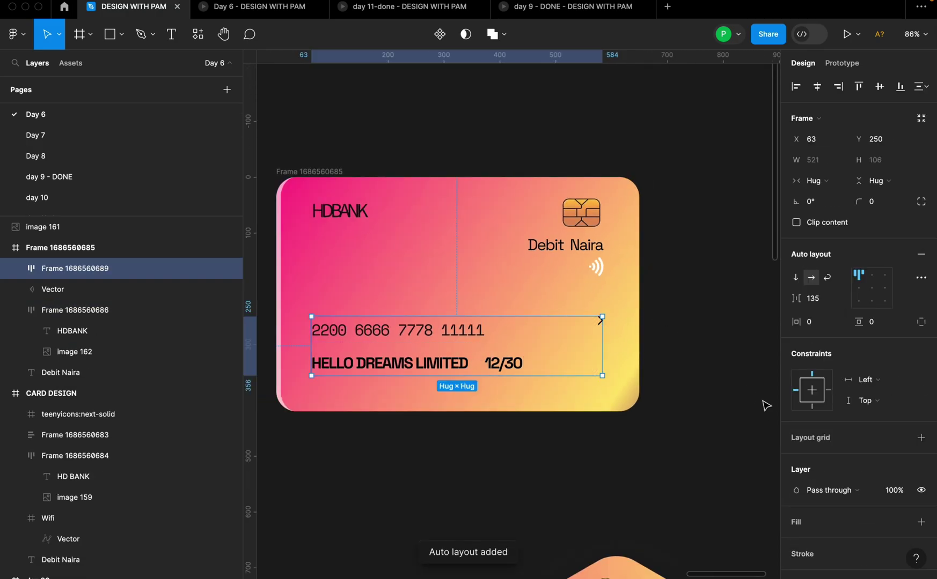
{"action": "left_click", "coordinate": [659, 359]}
{"action": "left_click", "coordinate": [554, 340]}
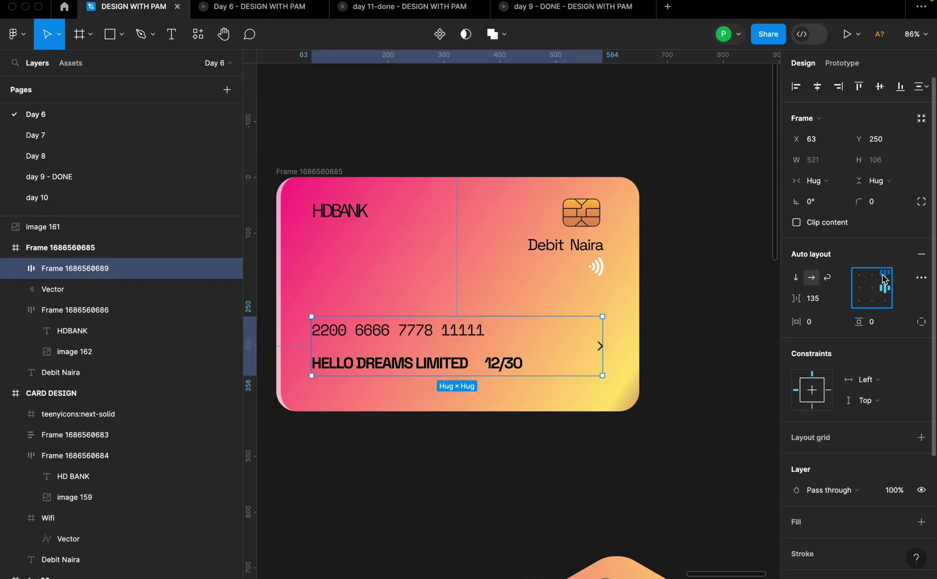
{"action": "right_click", "coordinate": [534, 343]}
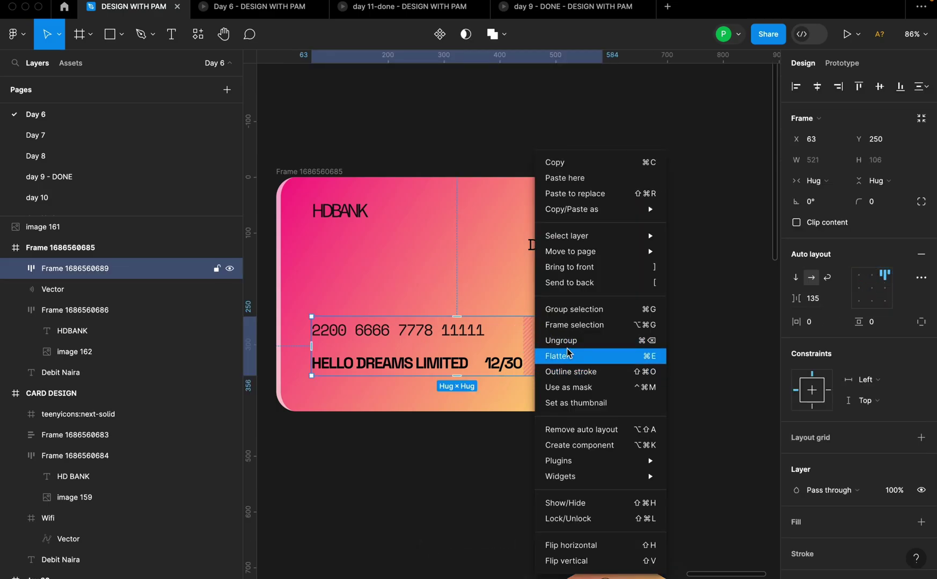
{"action": "left_click", "coordinate": [563, 341]}
{"action": "left_click", "coordinate": [638, 360]}
- Move the chevron vector down level with the card number line, to X 577, Y 266
{"action": "scroll", "coordinate": [617, 344], "scroll_direction": "up", "scroll_amount": 5}
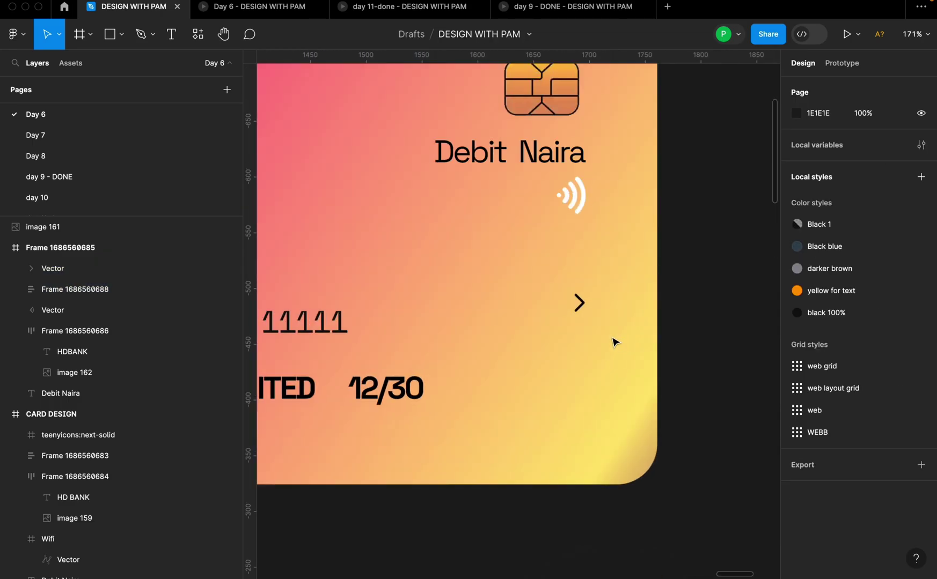
{"action": "left_click", "coordinate": [580, 304]}
{"action": "scroll", "coordinate": [581, 310], "scroll_direction": "up", "scroll_amount": 2}
{"action": "scroll", "coordinate": [590, 322], "scroll_direction": "down", "scroll_amount": 3}
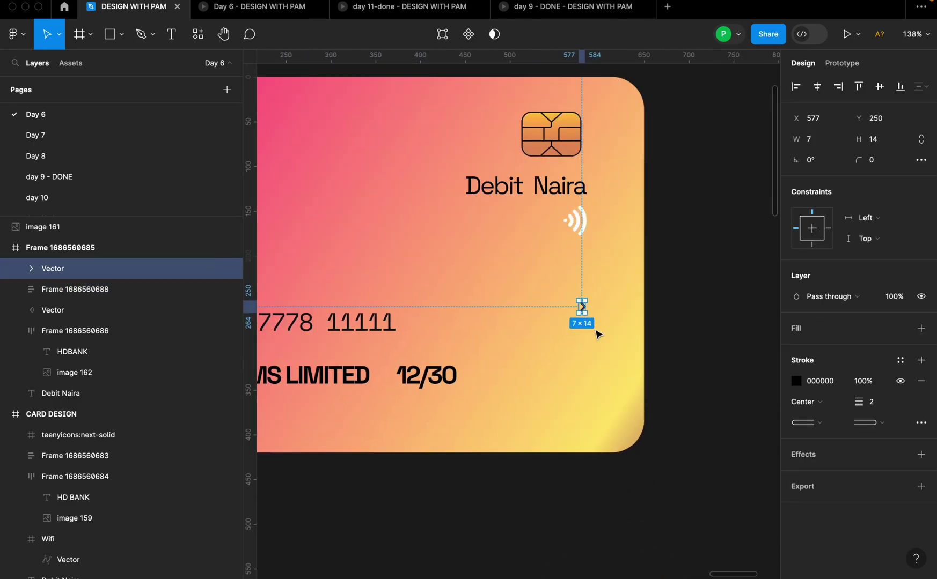
{"action": "left_click_drag", "start_coordinate": [577, 386], "coordinate": [704, 394]}
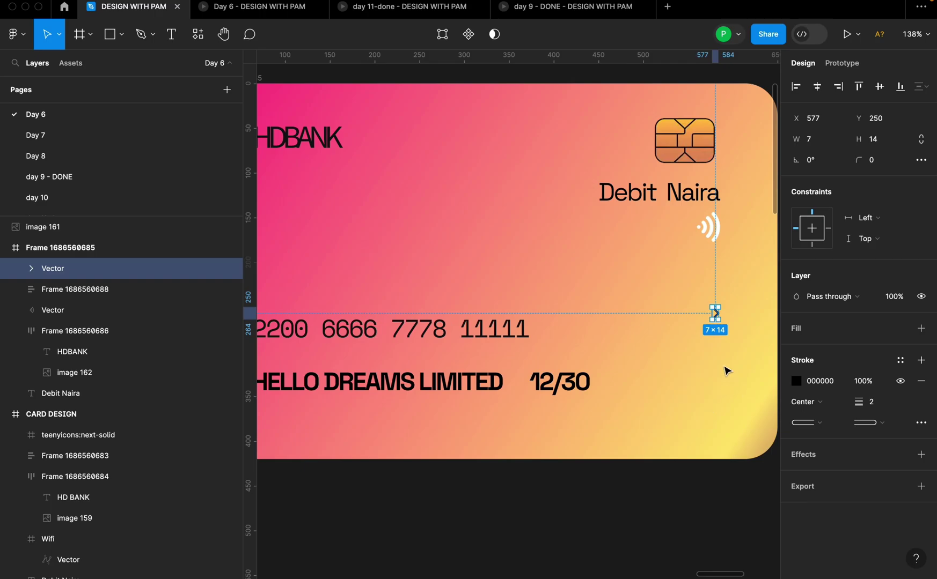
{"action": "scroll", "coordinate": [718, 316], "scroll_direction": "down", "scroll_amount": 2}
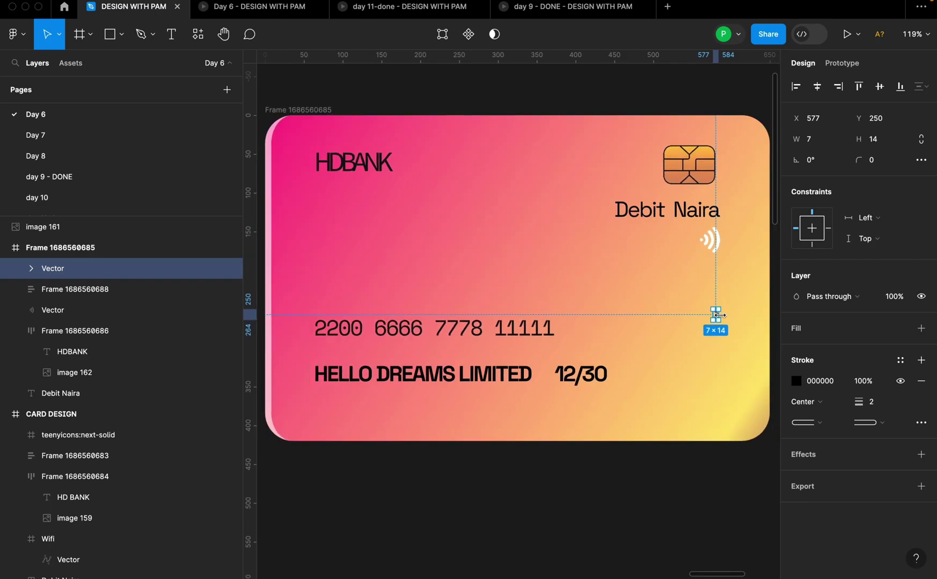
{"action": "scroll", "coordinate": [717, 319], "scroll_direction": "up", "scroll_amount": 2}
{"action": "left_click_drag", "start_coordinate": [717, 318], "coordinate": [717, 326]}
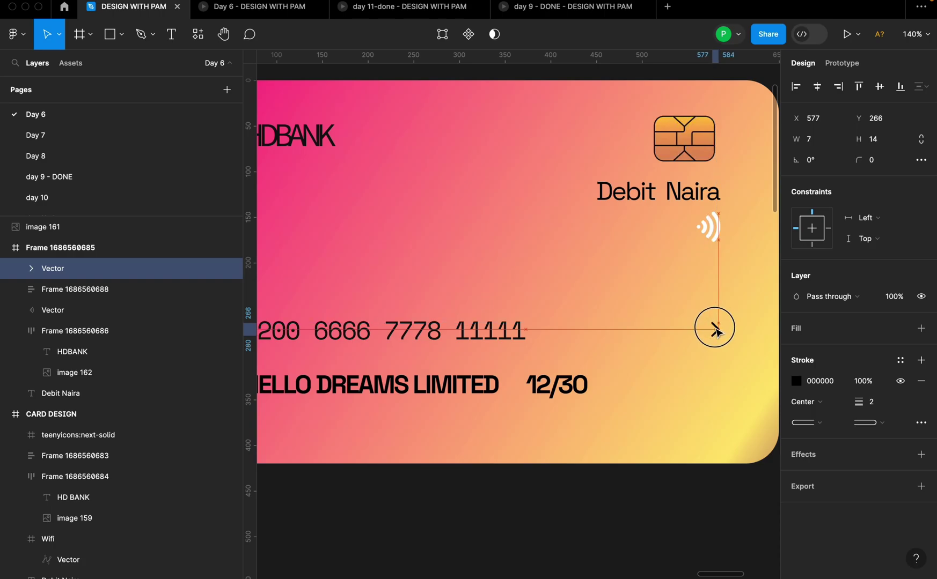
{"action": "scroll", "coordinate": [590, 370], "scroll_direction": "down", "scroll_amount": 5}
{"action": "left_click", "coordinate": [503, 411]}
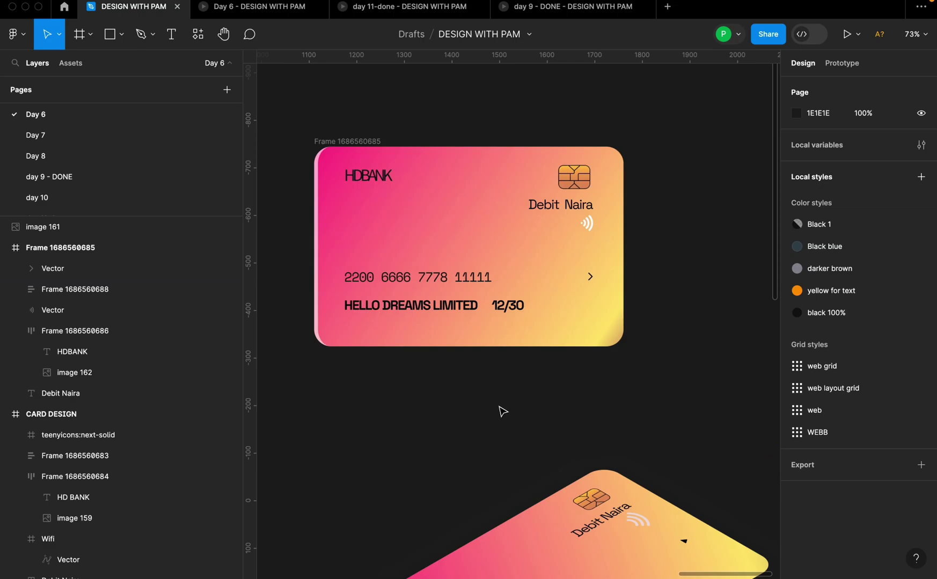
- Duplicate the finished flat HDBANK card frame in place
{"action": "scroll", "coordinate": [503, 411], "scroll_direction": "down", "scroll_amount": 10}
{"action": "scroll", "coordinate": [428, 320], "scroll_direction": "down", "scroll_amount": 3}
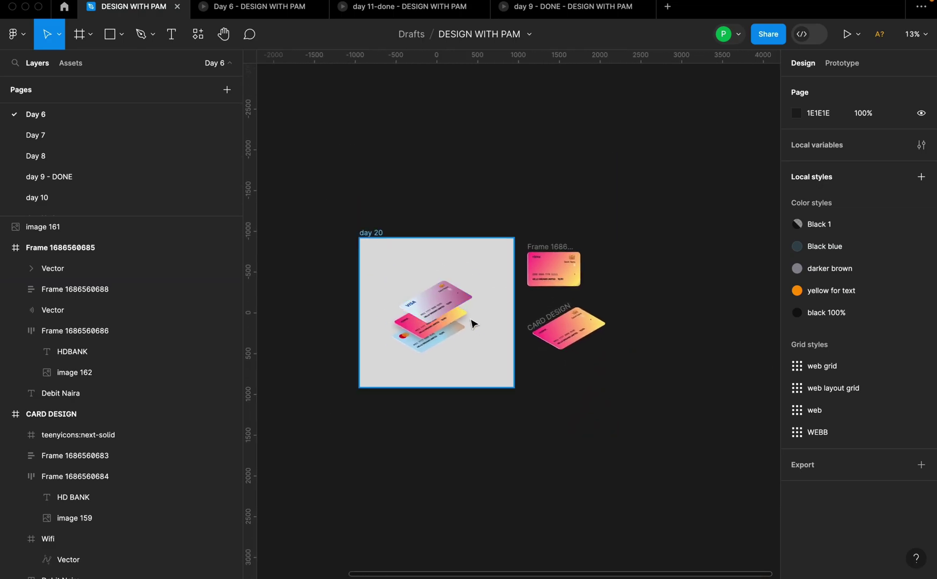
{"action": "scroll", "coordinate": [473, 324], "scroll_direction": "up", "scroll_amount": 5}
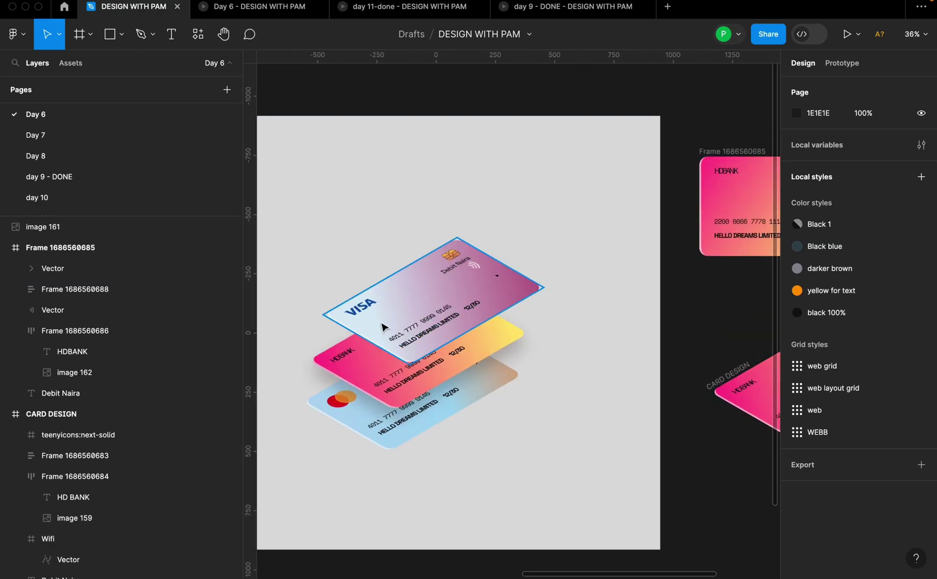
{"action": "scroll", "coordinate": [390, 331], "scroll_direction": "down", "scroll_amount": 3}
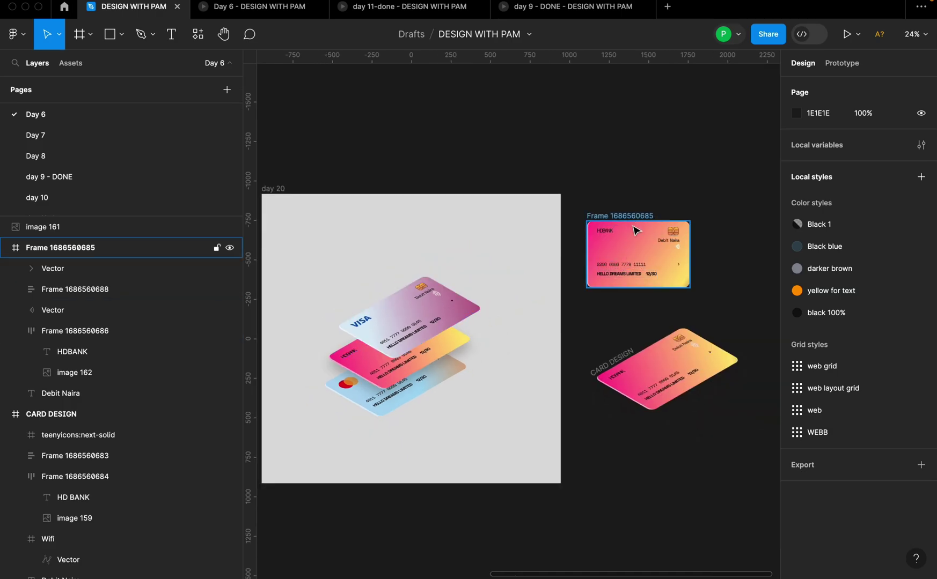
{"action": "left_click_drag", "start_coordinate": [640, 236], "coordinate": [489, 131]}
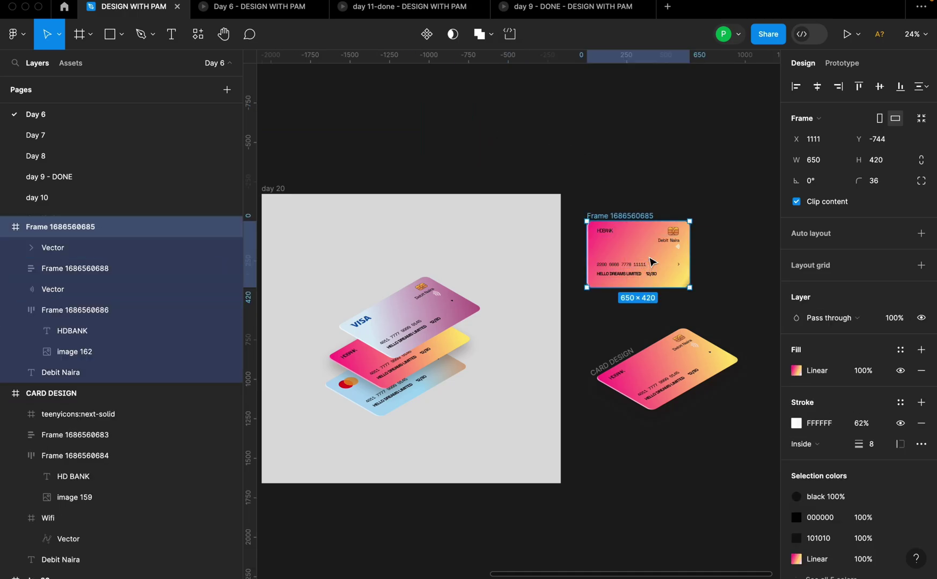
{"action": "key", "text": "super+d"}
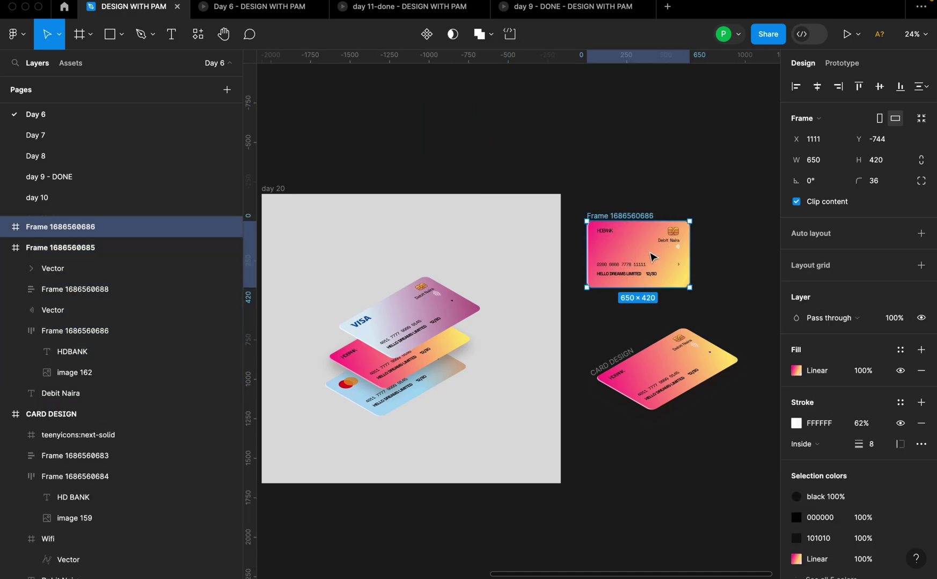
- Place another copy of the flat HDBANK card above the existing one and reselect the lower copy
{"action": "left_click_drag", "start_coordinate": [649, 260], "coordinate": [652, 154]}
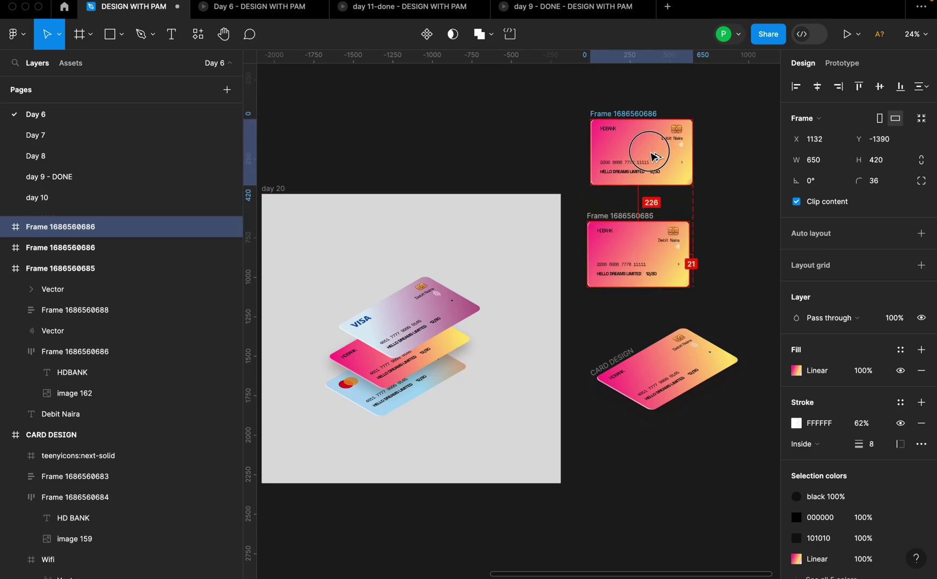
{"action": "left_click", "coordinate": [746, 199]}
{"action": "left_click", "coordinate": [642, 220]}
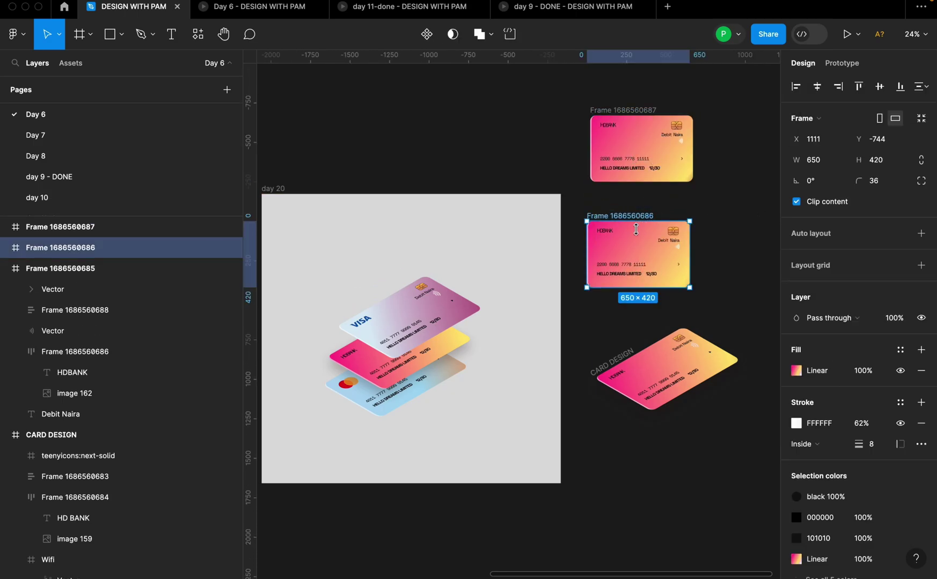
- Find and save the Easometric plugin, and apply its Top Right isometric view to the lower card copy
{"action": "right_click", "coordinate": [636, 241]}
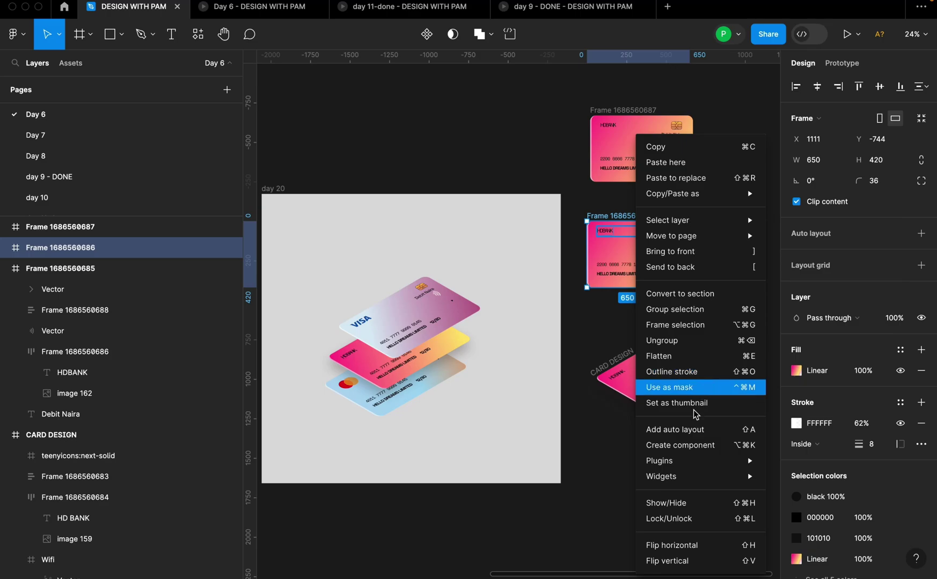
{"action": "mouse_move", "coordinate": [676, 461]}
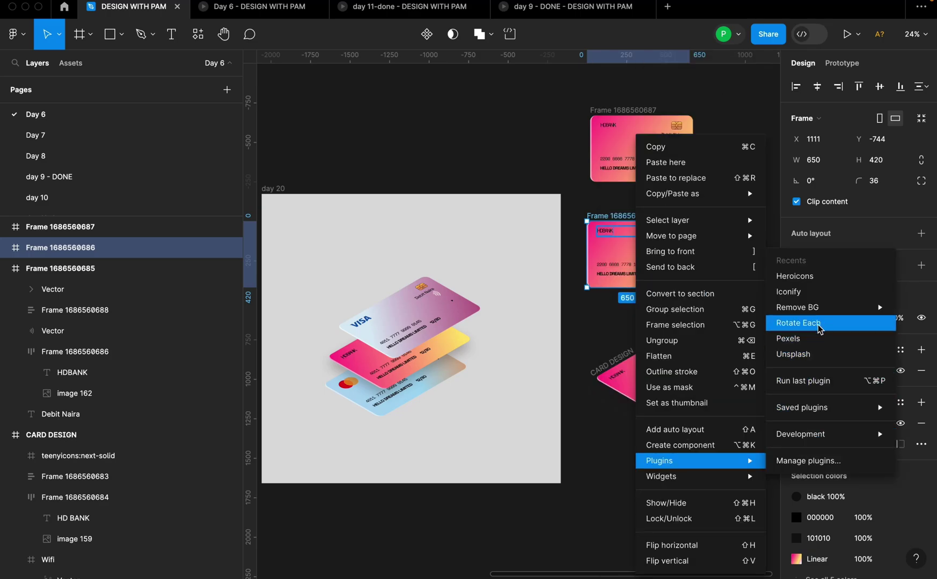
{"action": "mouse_move", "coordinate": [796, 436]}
{"action": "left_click", "coordinate": [797, 460]}
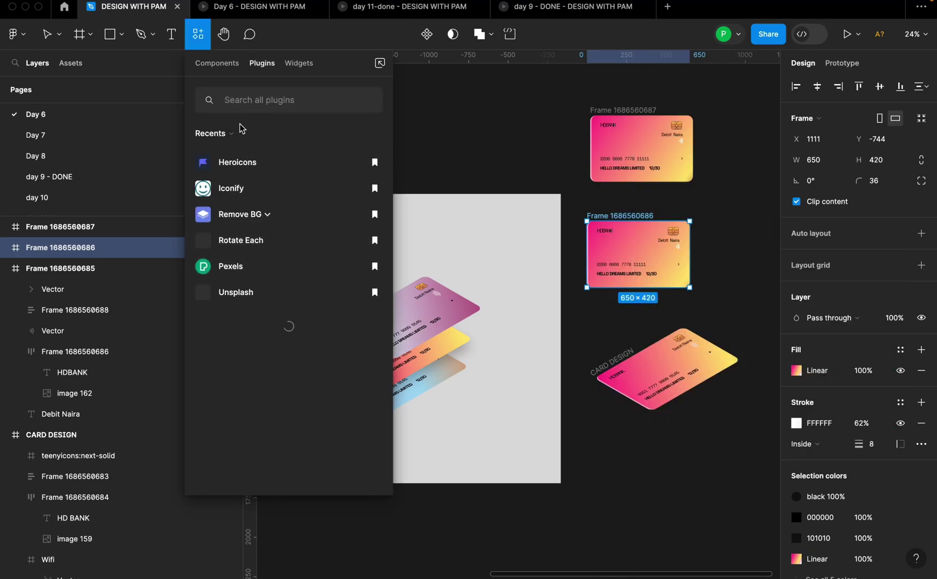
{"action": "type", "text": "EAS"}
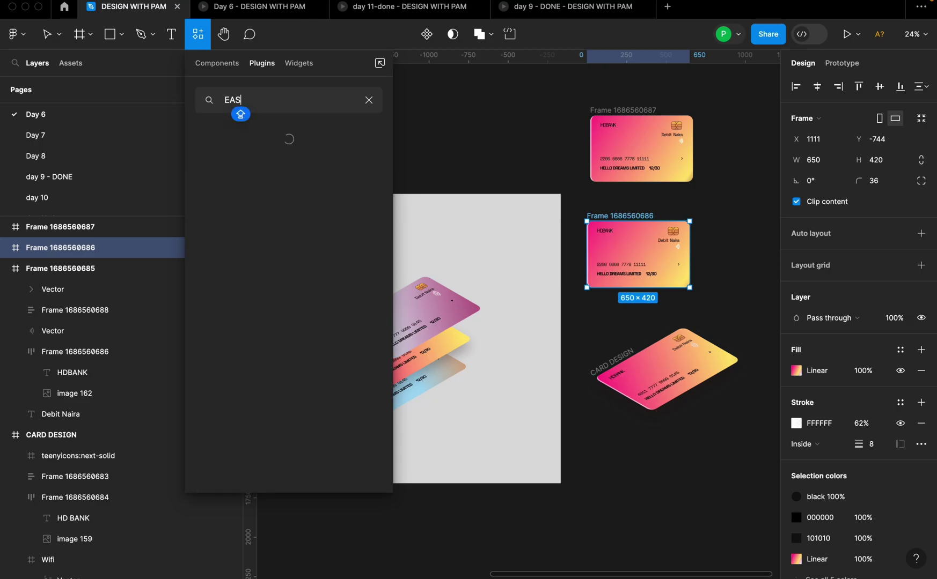
{"action": "type", "text": "OM"}
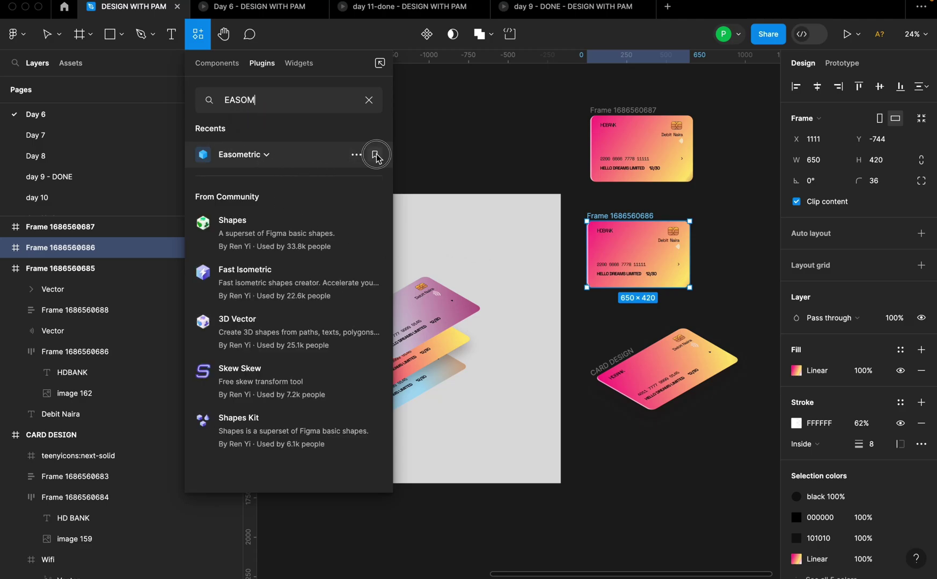
{"action": "left_click", "coordinate": [245, 157]}
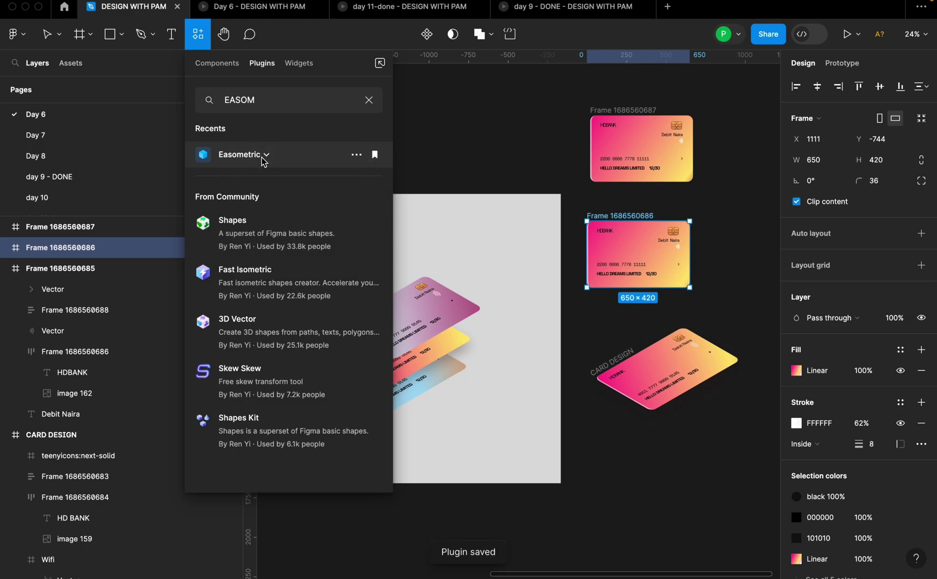
{"action": "left_click", "coordinate": [263, 156]}
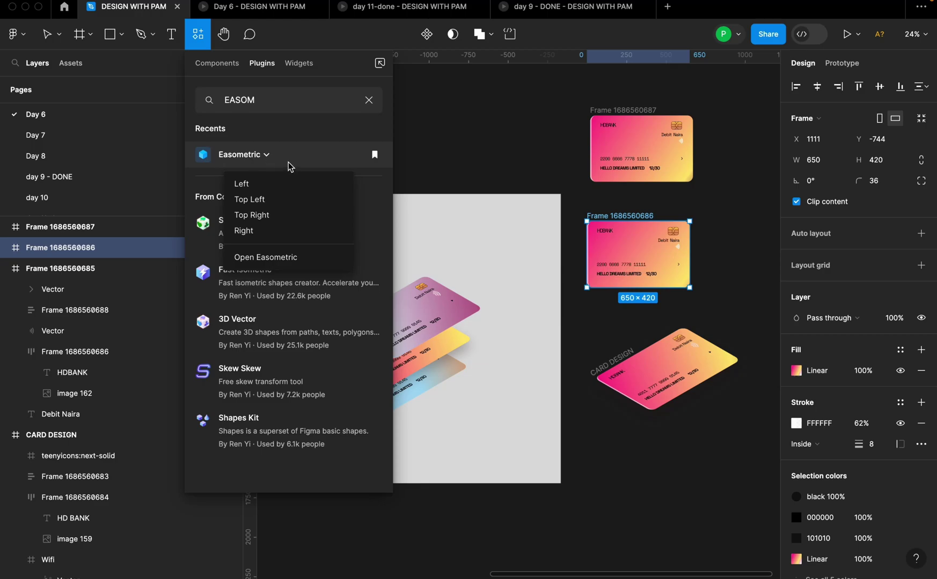
{"action": "left_click", "coordinate": [266, 216]}
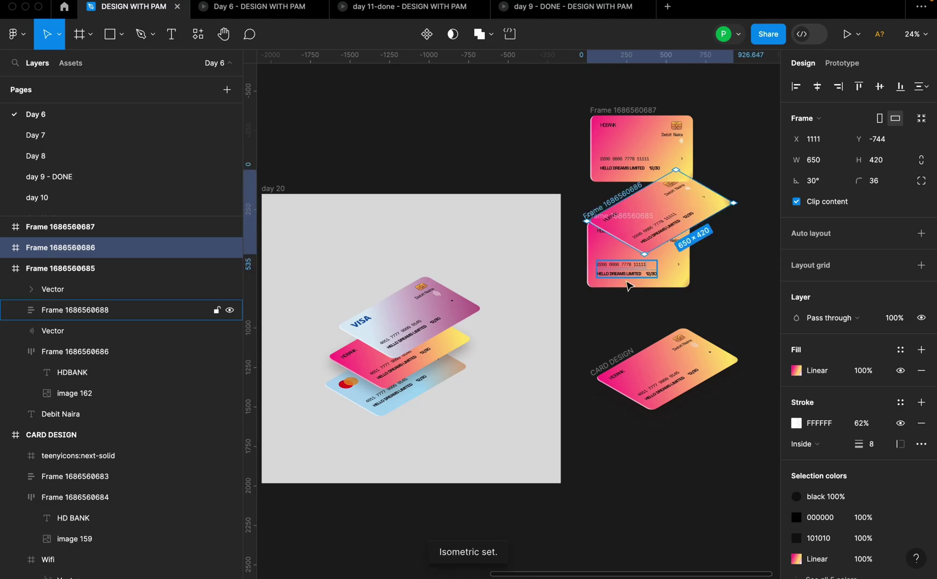
- Move the isometric card below the CARD DESIGN reference and duplicate it twice in a descending stack, with the last copy at X 913, Y 1718
{"action": "left_click_drag", "start_coordinate": [685, 200], "coordinate": [660, 453]}
{"action": "left_click_drag", "start_coordinate": [705, 401], "coordinate": [630, 230]}
{"action": "left_click_drag", "start_coordinate": [569, 301], "coordinate": [552, 425]}
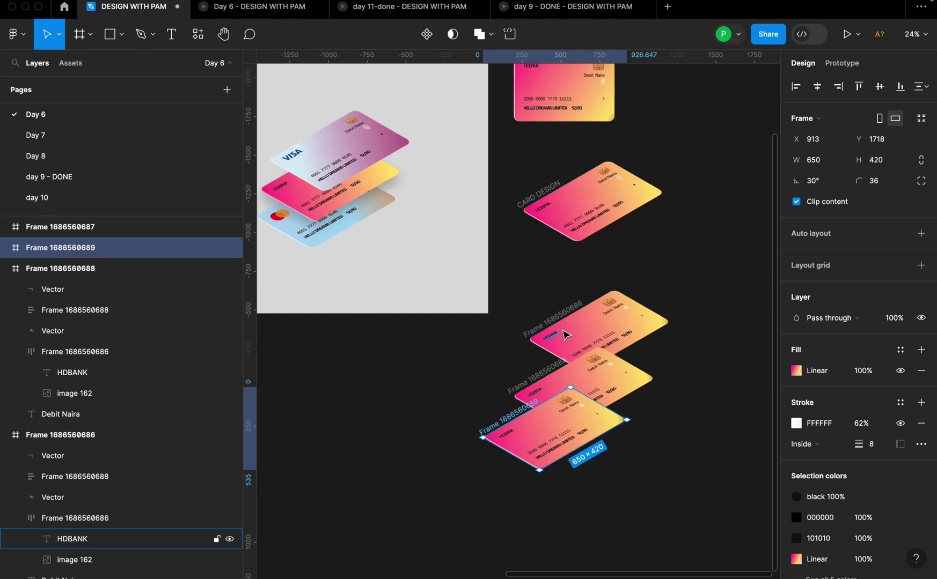
{"action": "scroll", "coordinate": [578, 324], "scroll_direction": "down", "scroll_amount": 2}
{"action": "scroll", "coordinate": [577, 316], "scroll_direction": "up", "scroll_amount": 3}
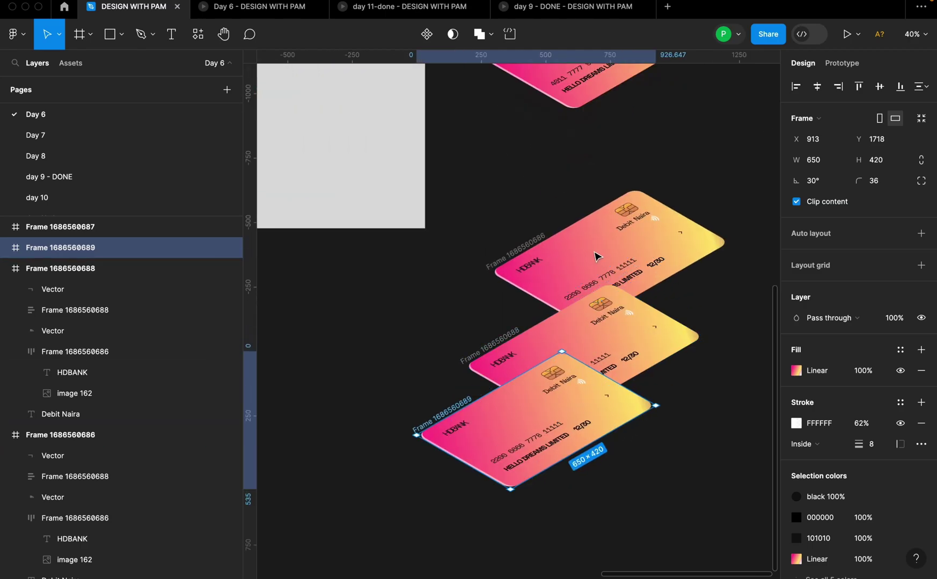
{"action": "left_click", "coordinate": [543, 240]}
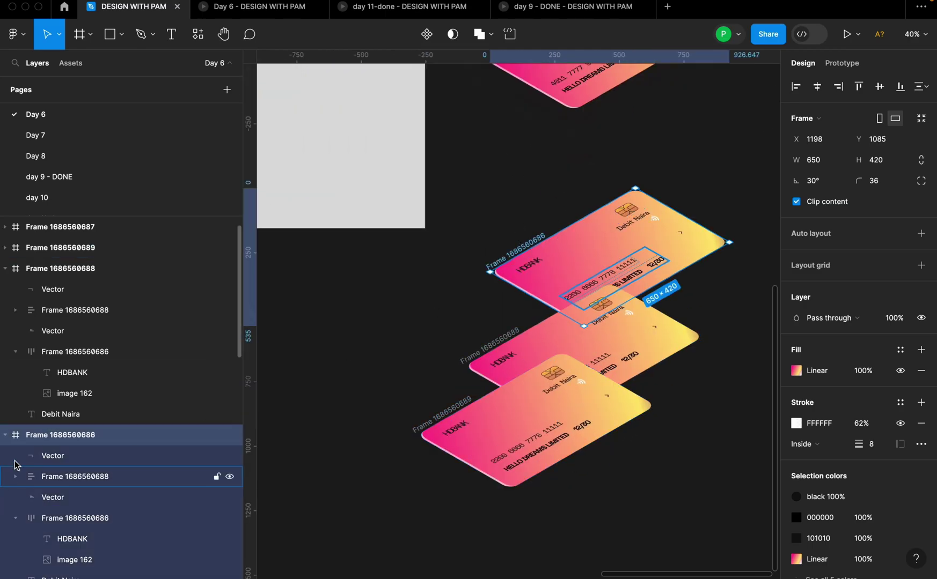
{"action": "left_click", "coordinate": [4, 435]}
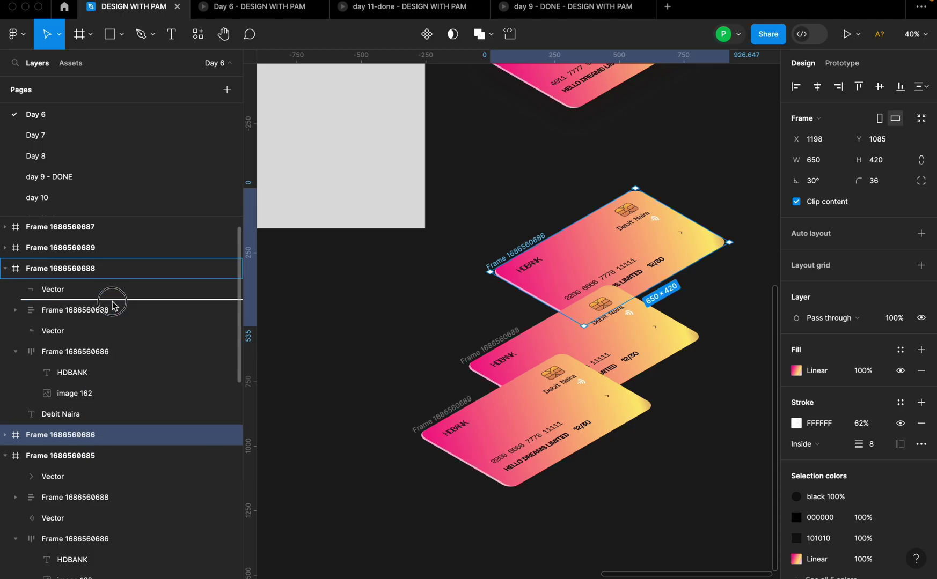
{"action": "key", "text": "super+bracketright"}
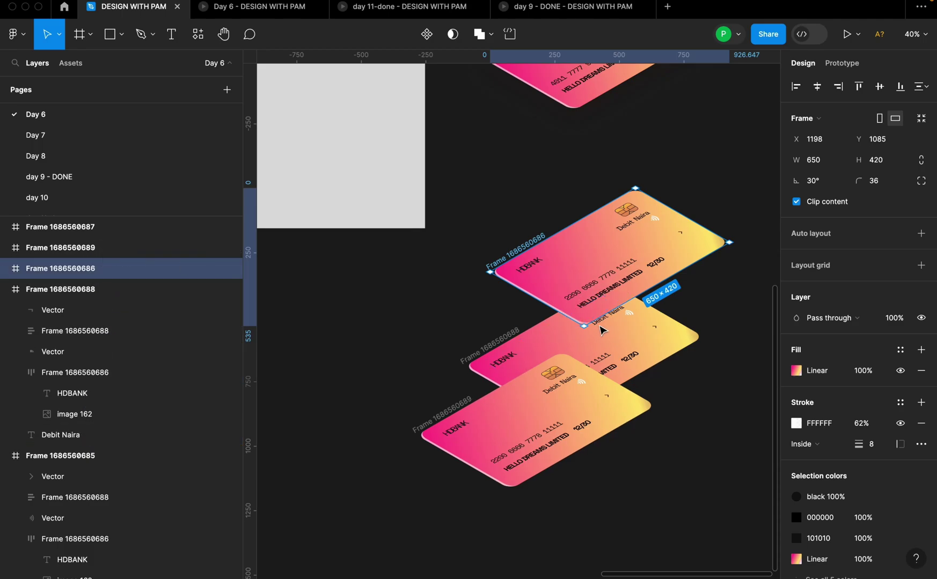
{"action": "left_click_drag", "start_coordinate": [572, 258], "coordinate": [594, 301]}
{"action": "left_click", "coordinate": [490, 429]}
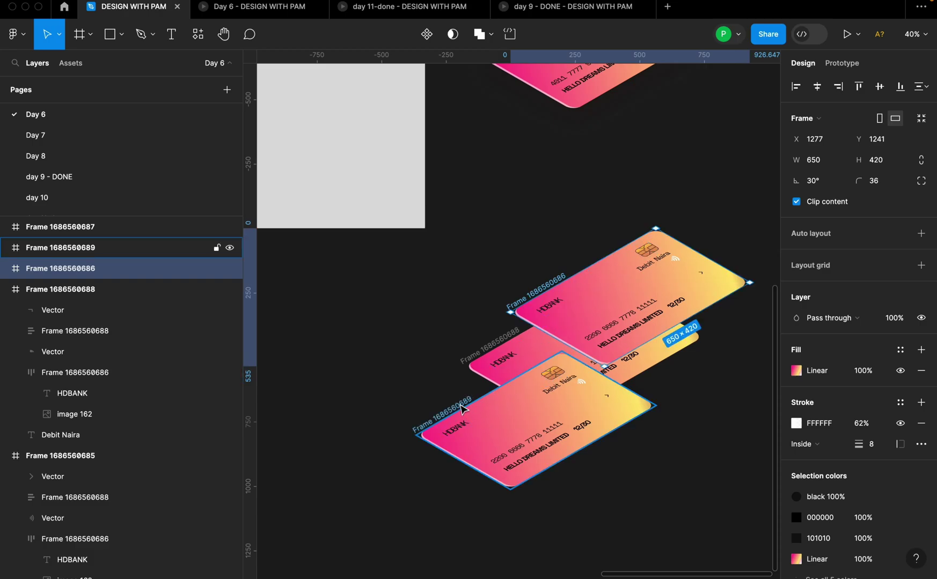
{"action": "left_click", "coordinate": [5, 289]}
{"action": "left_click_drag", "start_coordinate": [60, 279], "coordinate": [60, 299]}
{"action": "left_click_drag", "start_coordinate": [510, 436], "coordinate": [531, 425]}
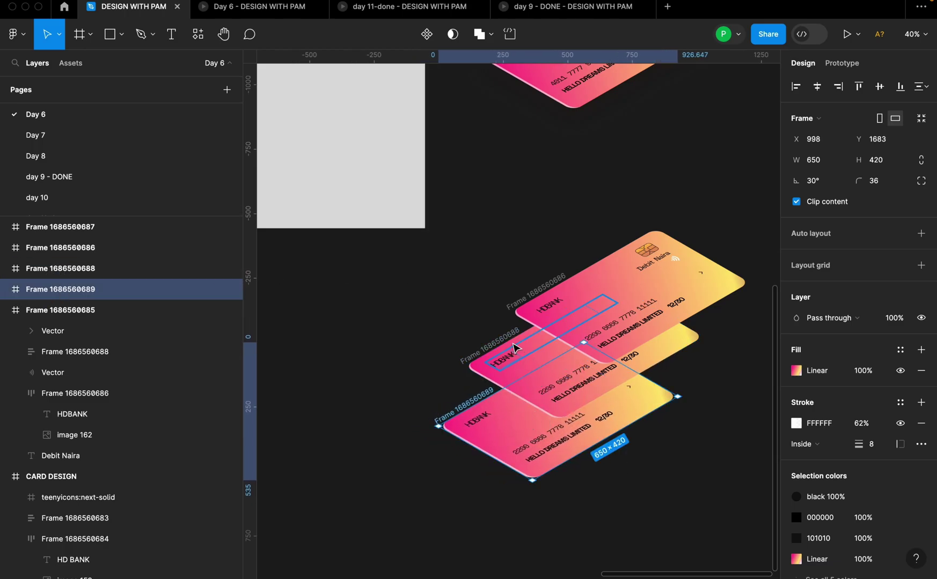
- Shift the top card of the new stack slightly up and to the right, and lock the middle card
{"action": "left_click", "coordinate": [523, 362]}
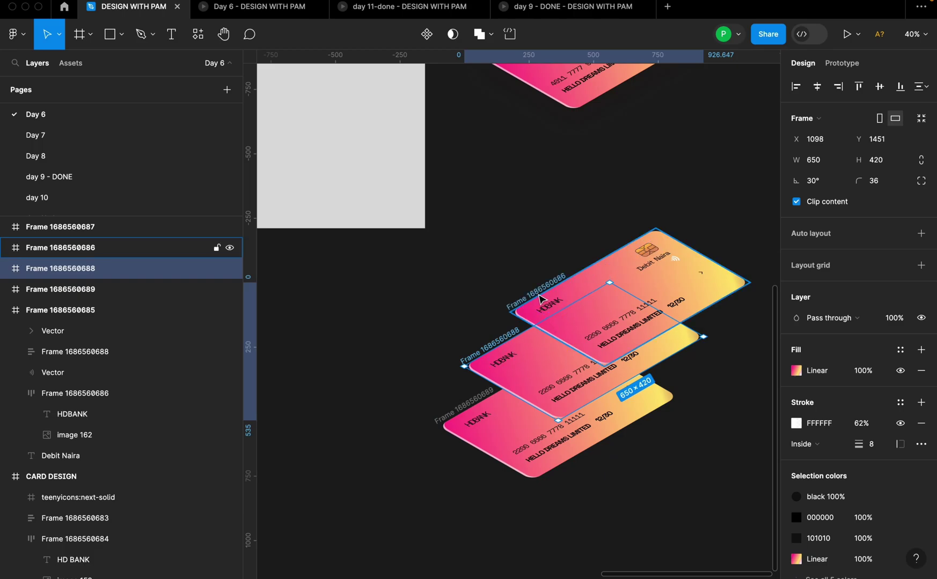
{"action": "left_click", "coordinate": [555, 330]}
{"action": "mouse_move", "coordinate": [617, 298]}
{"action": "left_mouse_down"}
{"action": "mouse_move", "coordinate": [614, 328]}
{"action": "mouse_move", "coordinate": [558, 353]}
{"action": "mouse_move", "coordinate": [537, 394]}
{"action": "mouse_move", "coordinate": [601, 344]}
{"action": "mouse_move", "coordinate": [599, 332]}
{"action": "mouse_move", "coordinate": [561, 341]}
{"action": "mouse_move", "coordinate": [573, 354]}
{"action": "mouse_move", "coordinate": [622, 293]}
{"action": "mouse_move", "coordinate": [630, 295]}
{"action": "left_mouse_up"}
{"action": "left_click", "coordinate": [529, 335]}
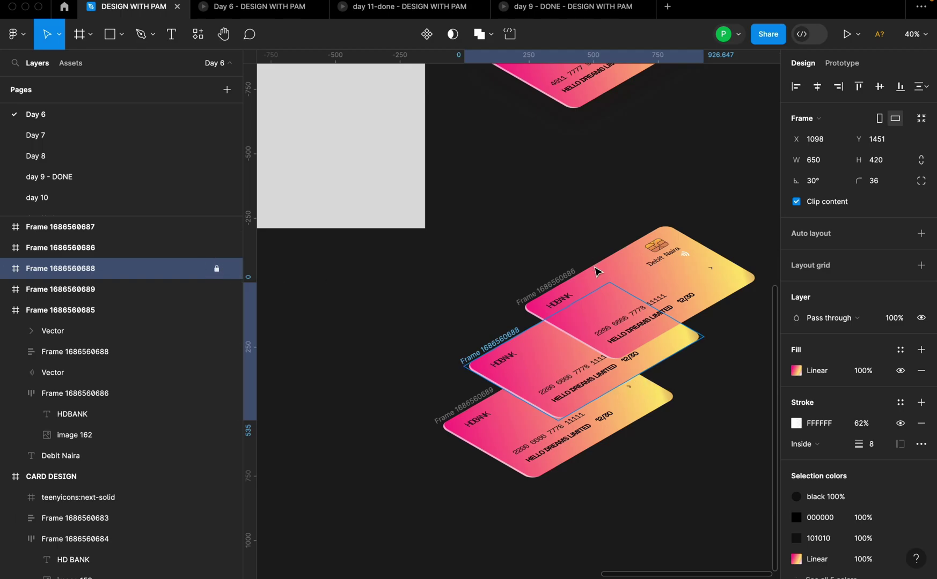
- Bring the top card down closer over the locked middle card, and move the bottom card up to X 980, Y 1607
{"action": "double_click", "coordinate": [627, 276]}
{"action": "left_click_drag", "start_coordinate": [640, 276], "coordinate": [610, 311]}
{"action": "key", "text": "ctrl+z"}
{"action": "left_click", "coordinate": [587, 271]}
{"action": "left_click", "coordinate": [443, 416]}
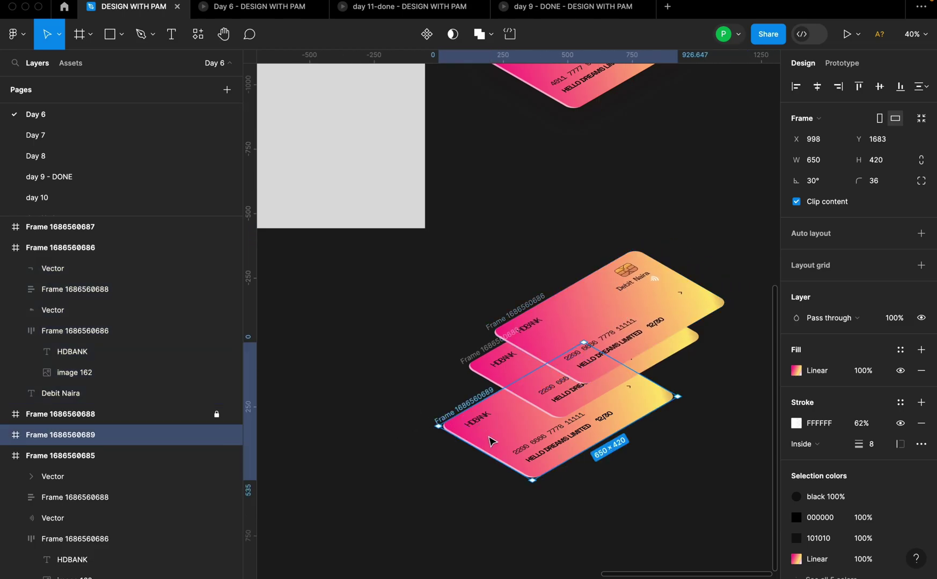
{"action": "mouse_move", "coordinate": [488, 437]}
{"action": "left_mouse_down"}
{"action": "mouse_move", "coordinate": [502, 428]}
{"action": "mouse_move", "coordinate": [495, 416]}
{"action": "mouse_move", "coordinate": [474, 415]}
{"action": "mouse_move", "coordinate": [482, 419]}
{"action": "left_mouse_up"}
- Examine the three gradient stops in the fill of the blue Mastercard card on the day 20 frame
{"action": "scroll", "coordinate": [507, 446], "scroll_direction": "down", "scroll_amount": 5}
{"action": "scroll", "coordinate": [281, 246], "scroll_direction": "left", "scroll_amount": 3}
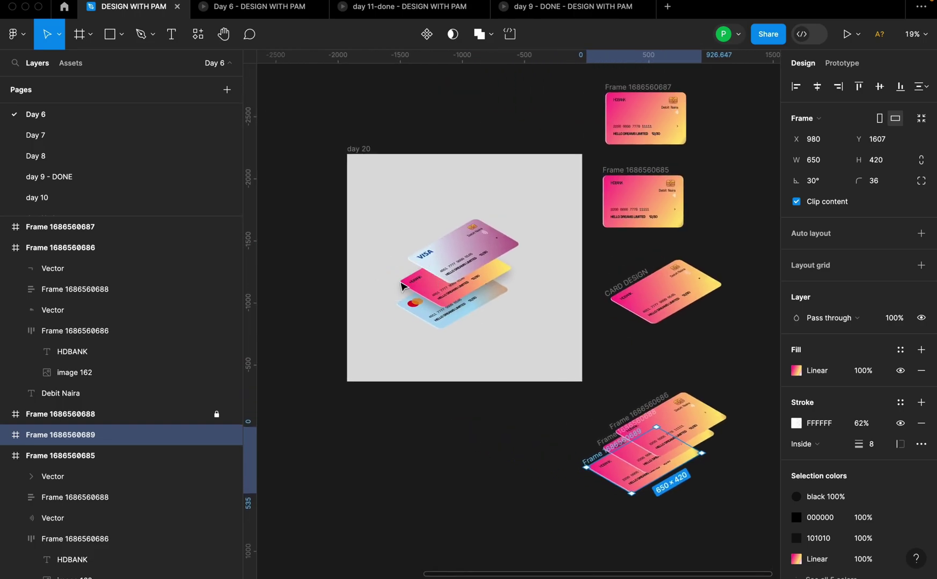
{"action": "scroll", "coordinate": [344, 257], "scroll_direction": "up", "scroll_amount": 6}
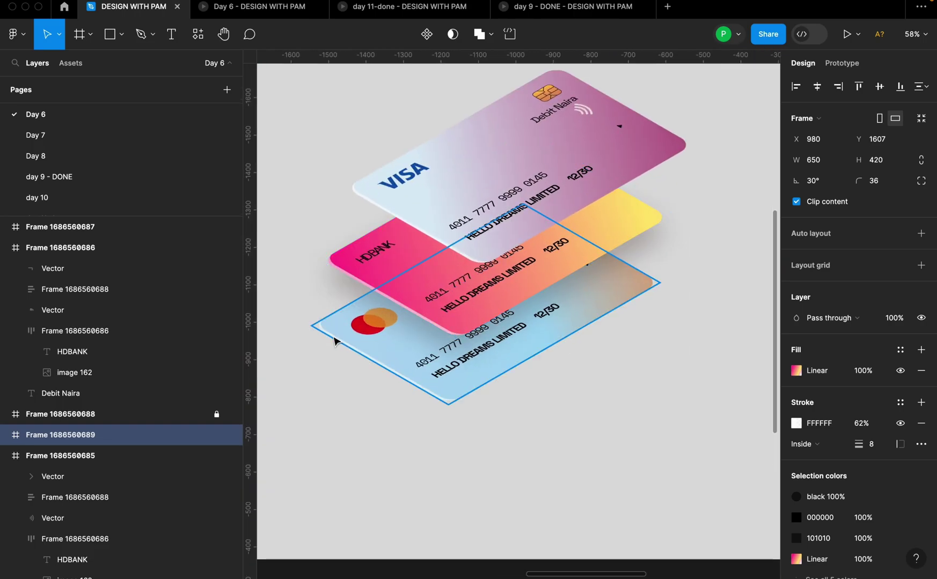
{"action": "left_click", "coordinate": [348, 330]}
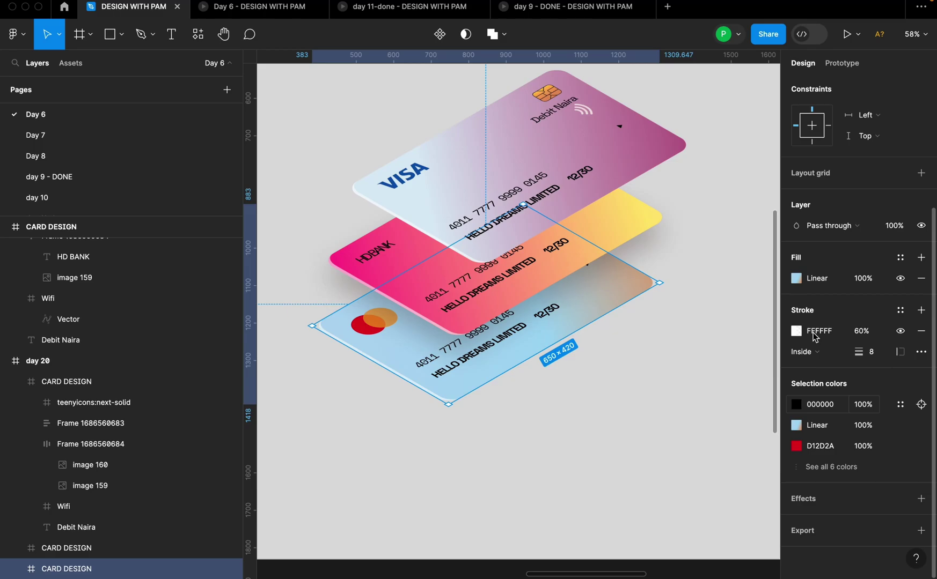
{"action": "left_click", "coordinate": [797, 278]}
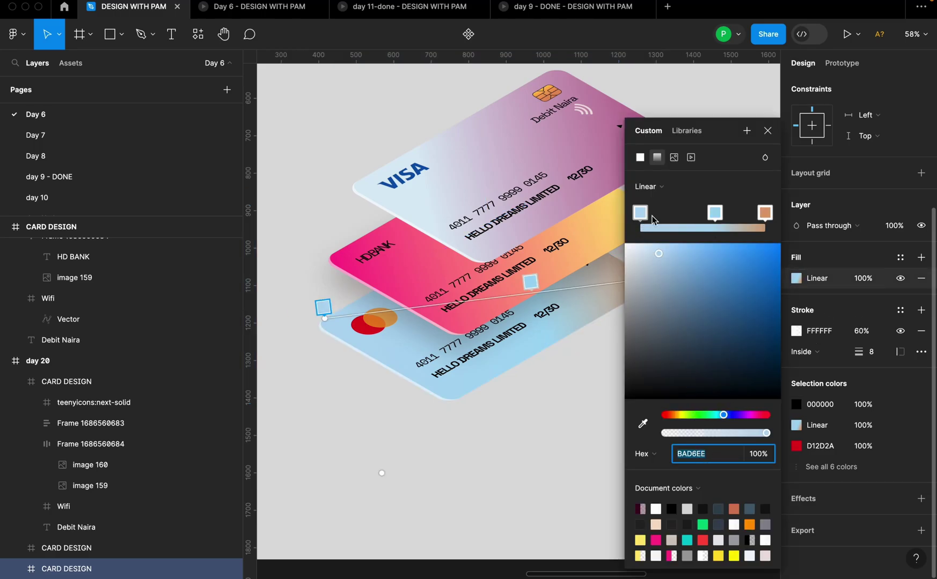
{"action": "left_click", "coordinate": [715, 213]}
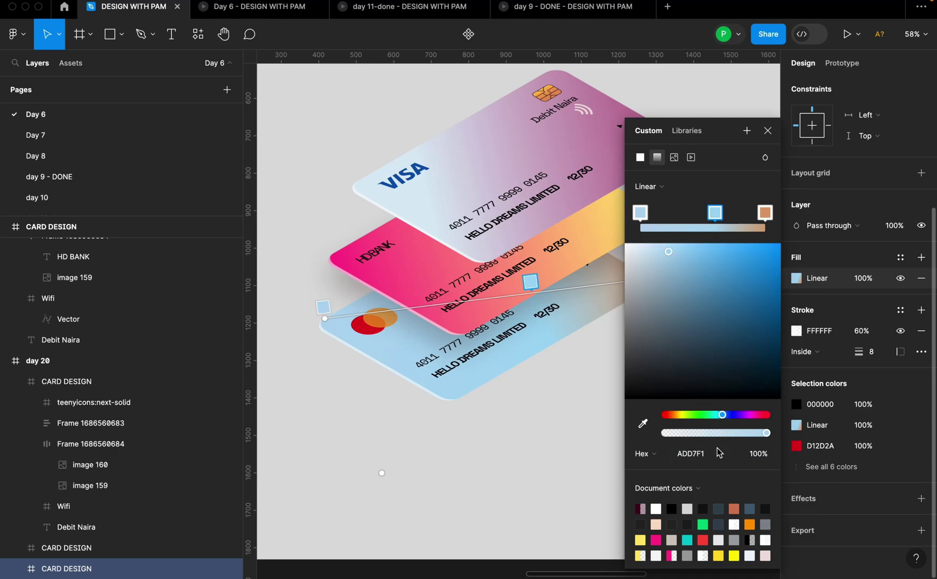
{"action": "left_click", "coordinate": [765, 213]}
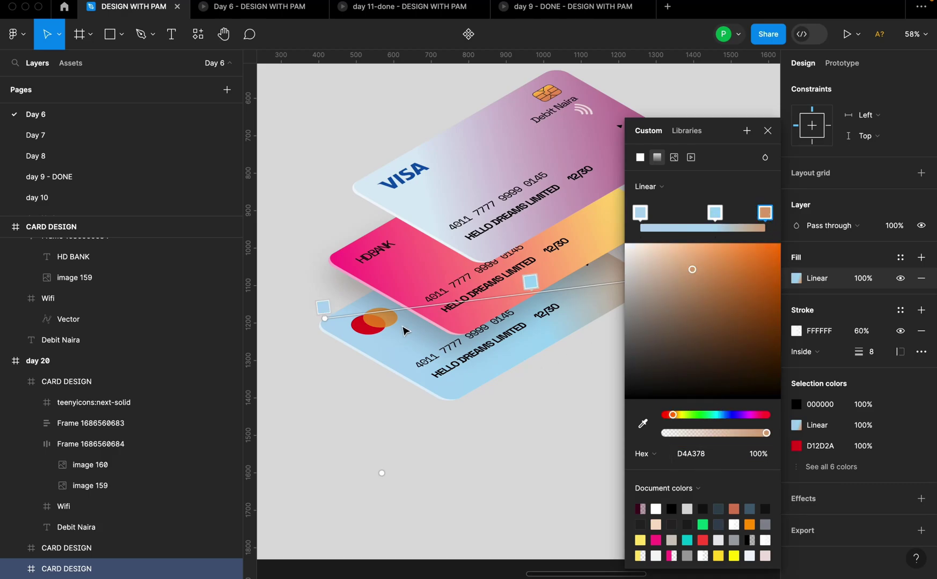
{"action": "scroll", "coordinate": [402, 328], "scroll_direction": "down", "scroll_amount": 3}
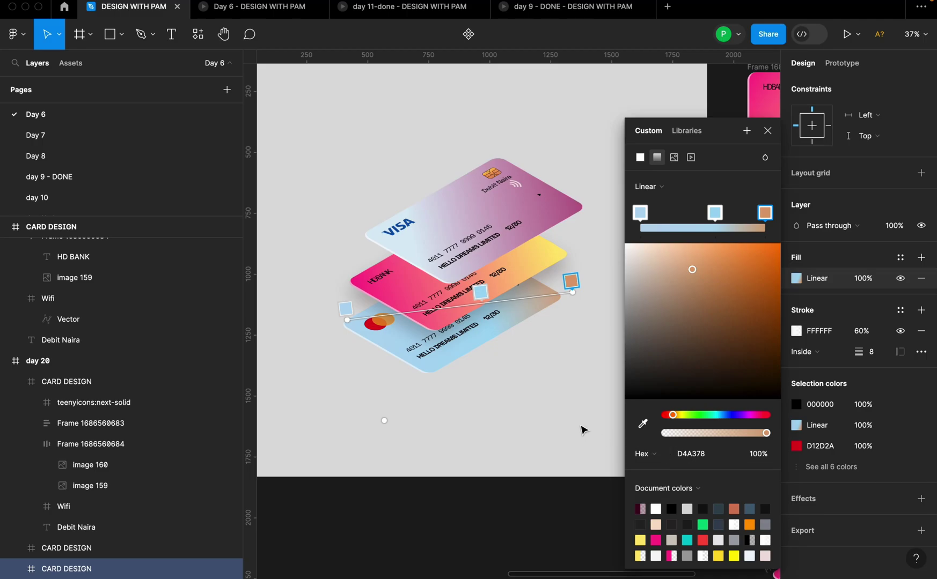
{"action": "left_click", "coordinate": [767, 131]}
- Examine the three gradient stops in the fill of the VISA card on the day 20 frame
{"action": "left_click", "coordinate": [408, 232]}
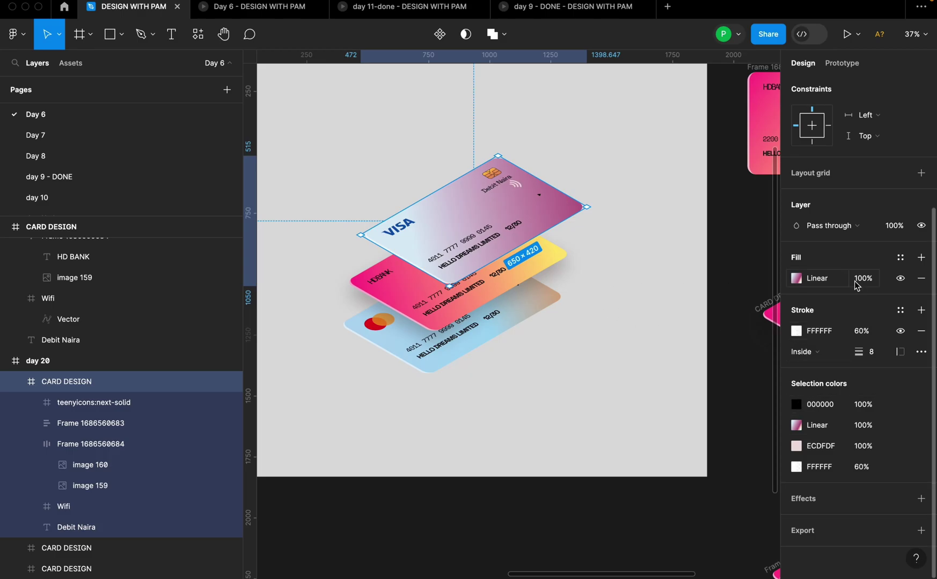
{"action": "left_click", "coordinate": [796, 279]}
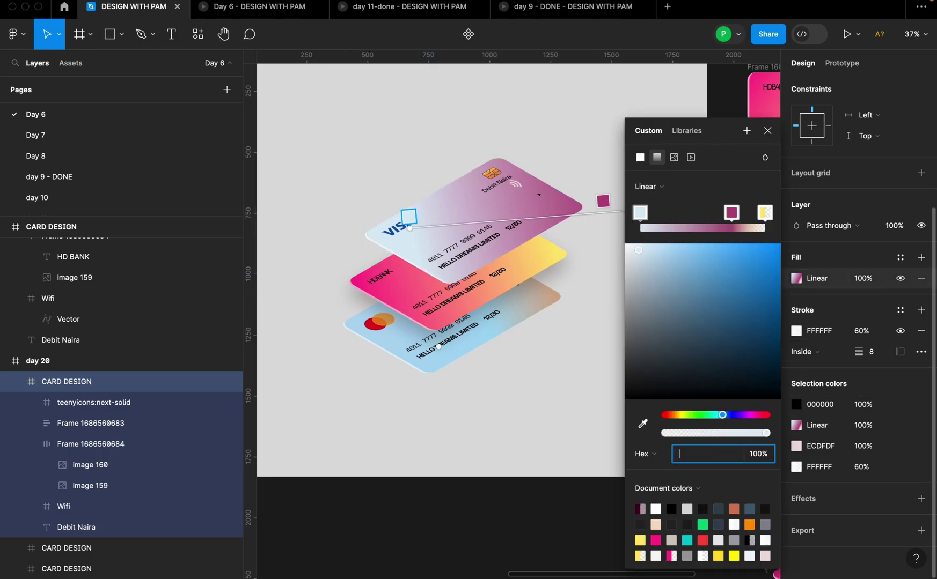
{"action": "left_click_drag", "start_coordinate": [723, 131], "coordinate": [835, 130]}
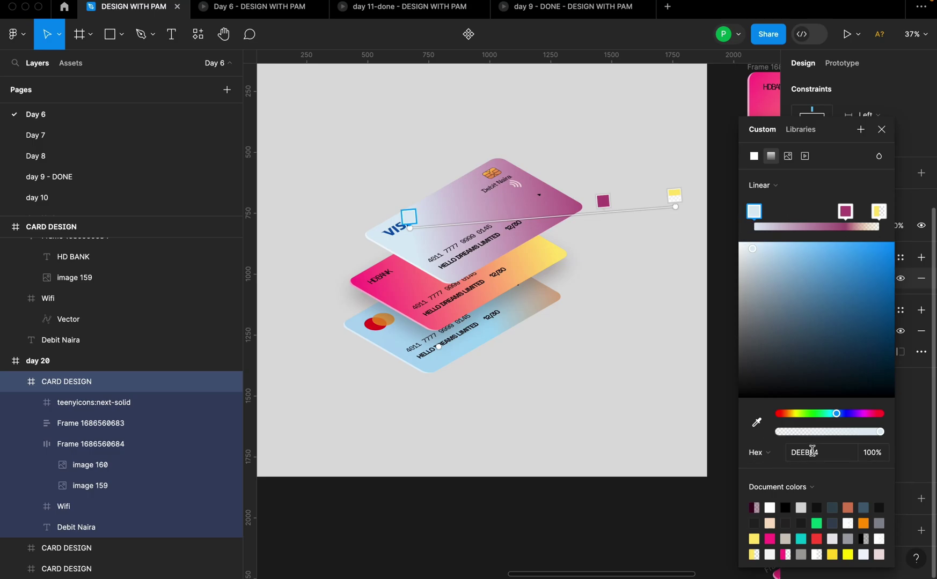
{"action": "left_click", "coordinate": [846, 212]}
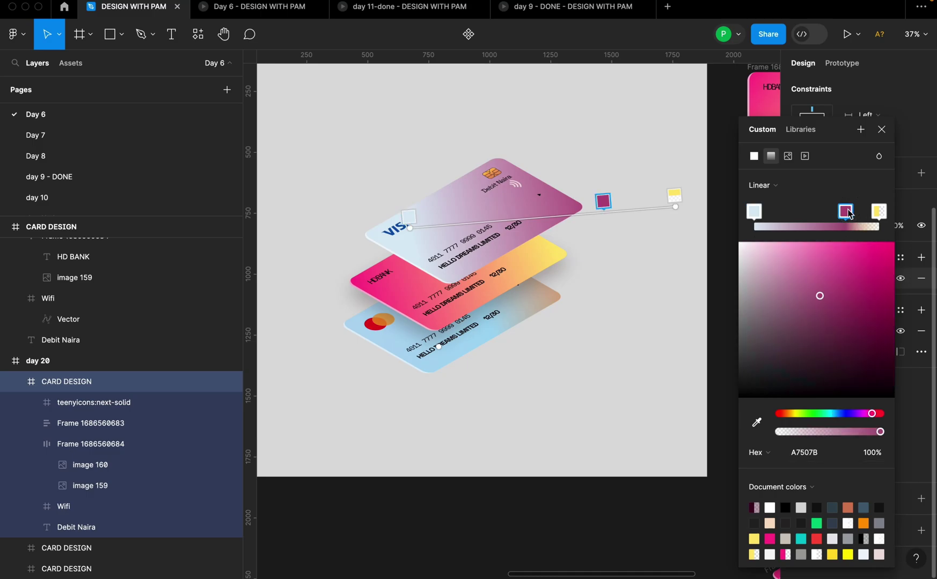
{"action": "left_click", "coordinate": [879, 211]}
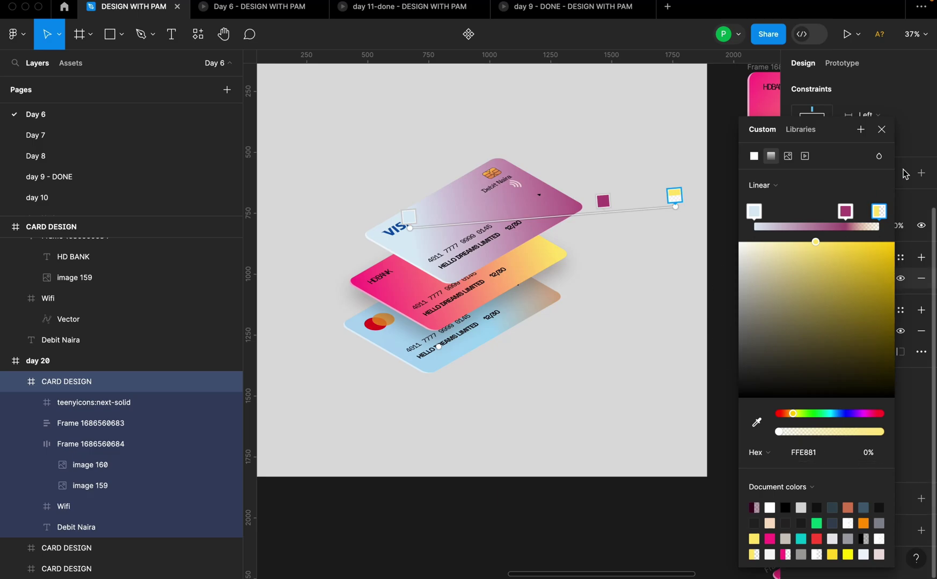
{"action": "left_click", "coordinate": [882, 129]}
- Examine the reference CARD DESIGN card's styling and view the stacked cards in the Day 6 prototype
{"action": "scroll", "coordinate": [537, 295], "scroll_direction": "down", "scroll_amount": 5}
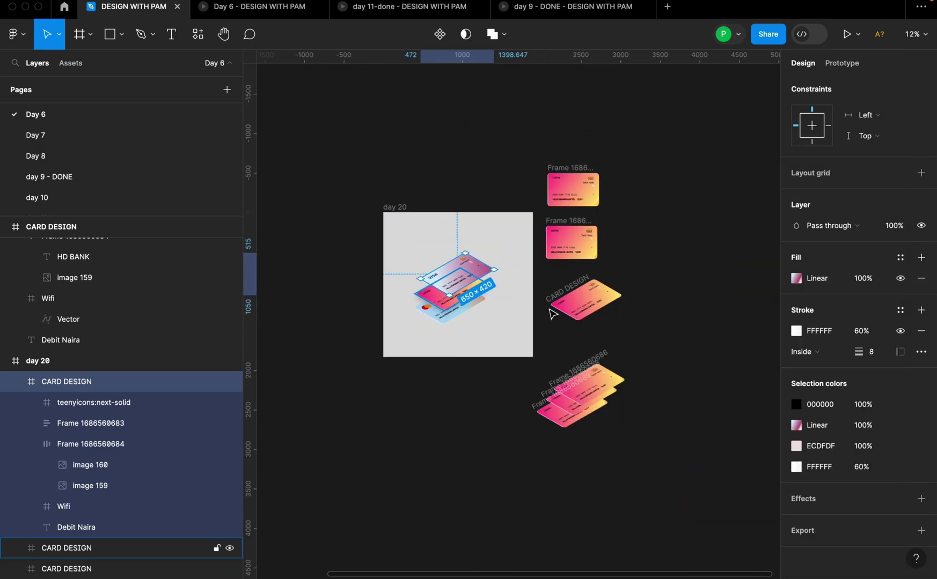
{"action": "scroll", "coordinate": [593, 317], "scroll_direction": "up", "scroll_amount": 3}
{"action": "scroll", "coordinate": [593, 318], "scroll_direction": "up", "scroll_amount": 5}
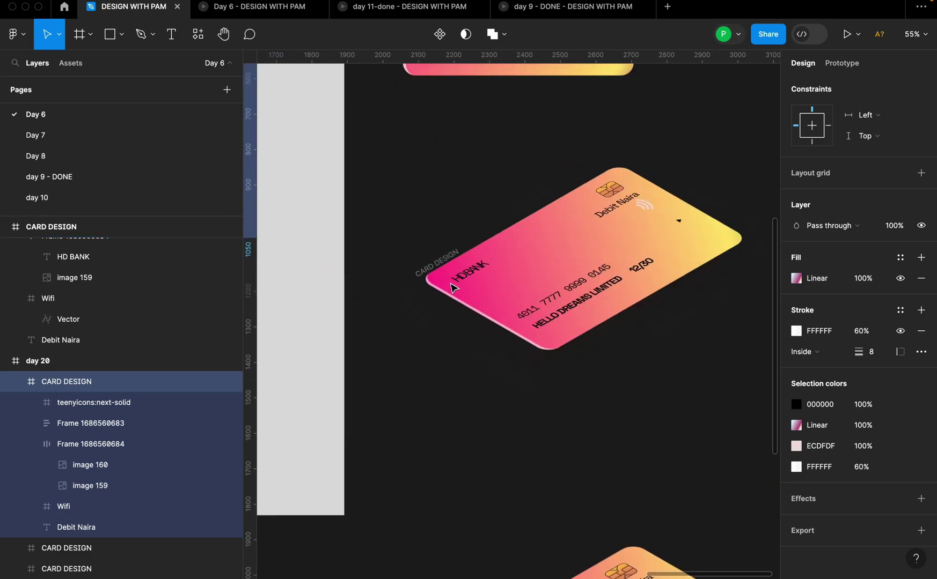
{"action": "left_click", "coordinate": [443, 267]}
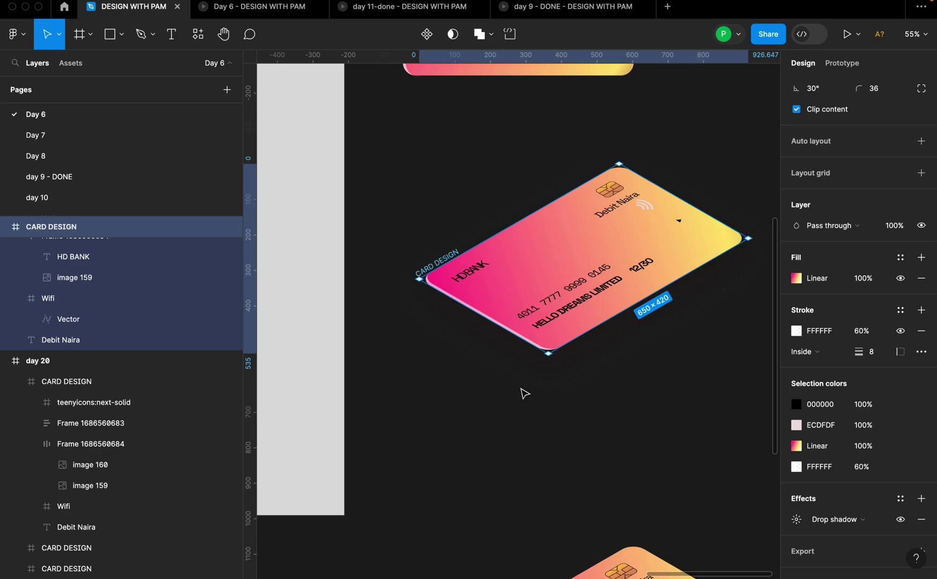
{"action": "left_click", "coordinate": [252, 12]}
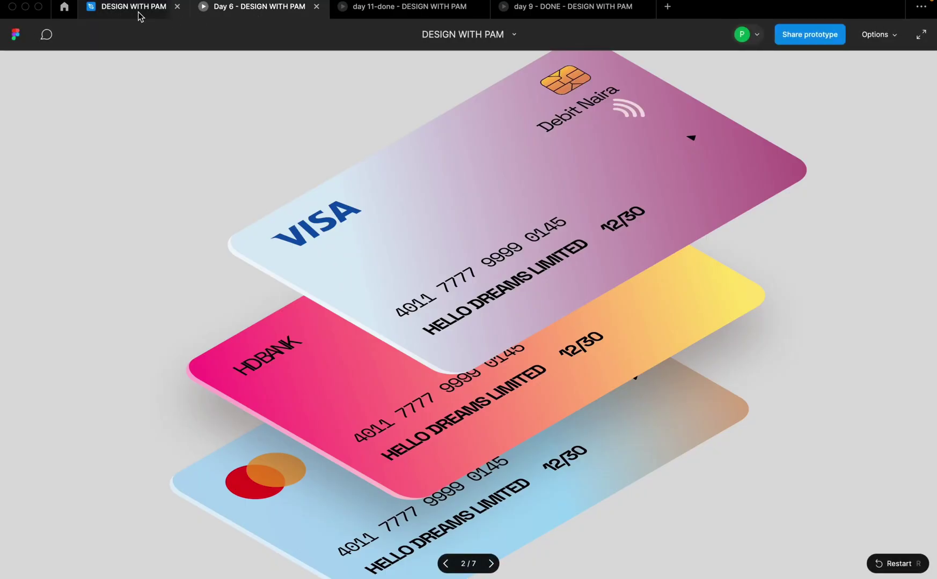
{"action": "left_click", "coordinate": [138, 12]}
{"action": "scroll", "coordinate": [419, 180], "scroll_direction": "down", "scroll_amount": 10}
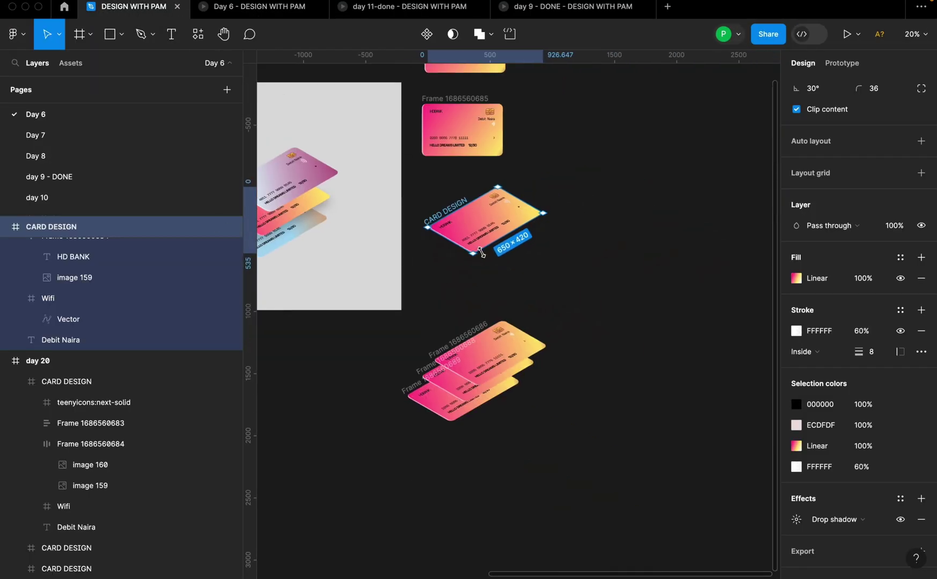
{"action": "scroll", "coordinate": [62, 117], "scroll_direction": "up", "scroll_amount": 4}
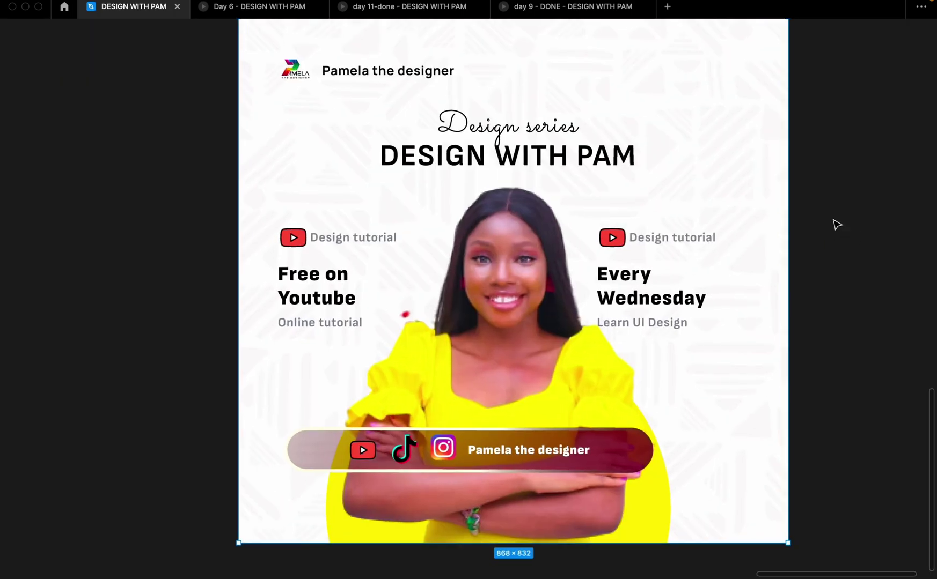
{"action": "scroll", "coordinate": [834, 234], "scroll_direction": "up", "scroll_amount": 2}
{"action": "scroll", "coordinate": [818, 211], "scroll_direction": "right", "scroll_amount": 2}
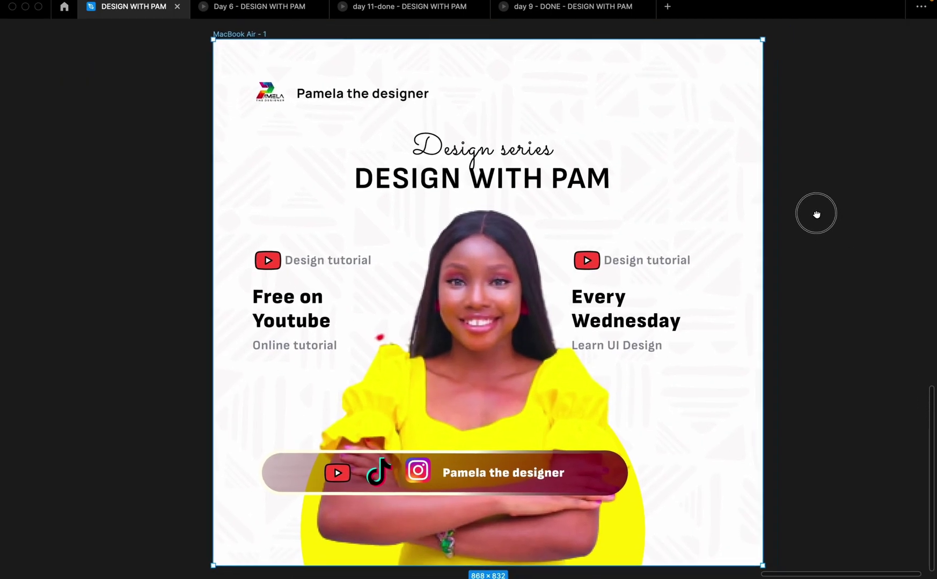